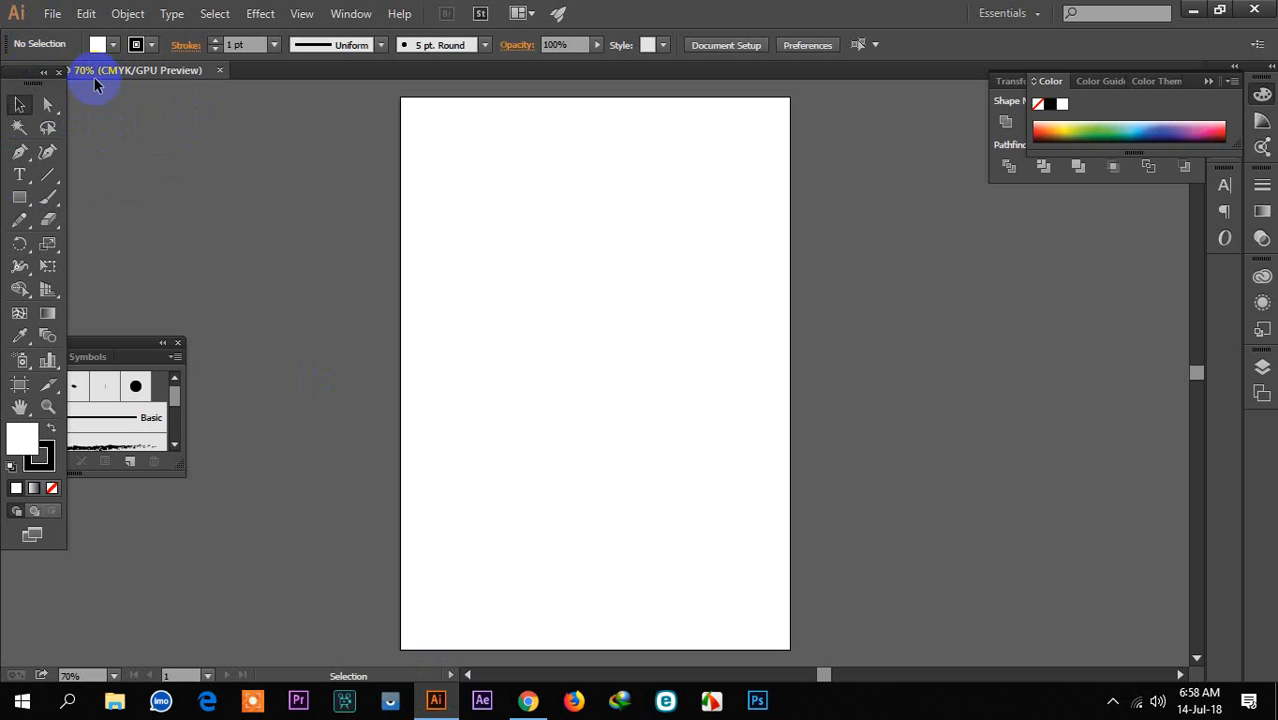
Step: Start a point text in the upper part of the artboard, set its font size to 50 pt, and leave it empty and deselected
{"action": "left_click", "coordinate": [16, 178]}
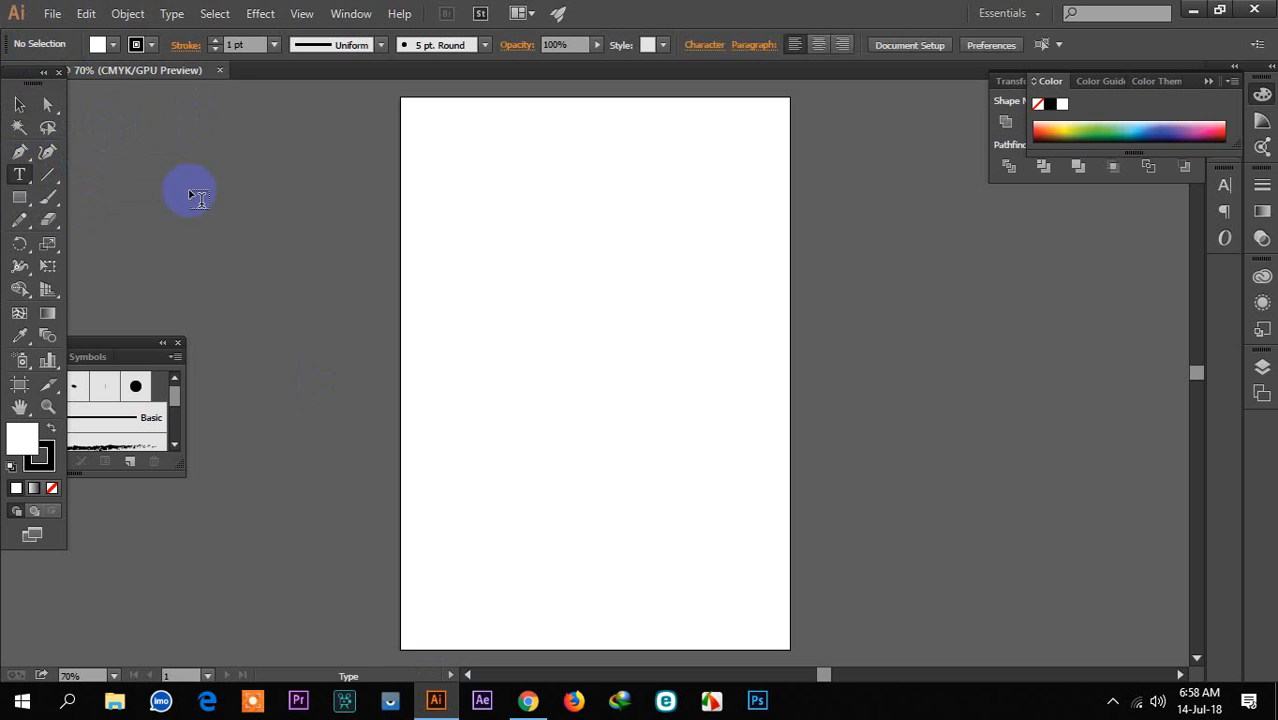
{"action": "left_click", "coordinate": [527, 292]}
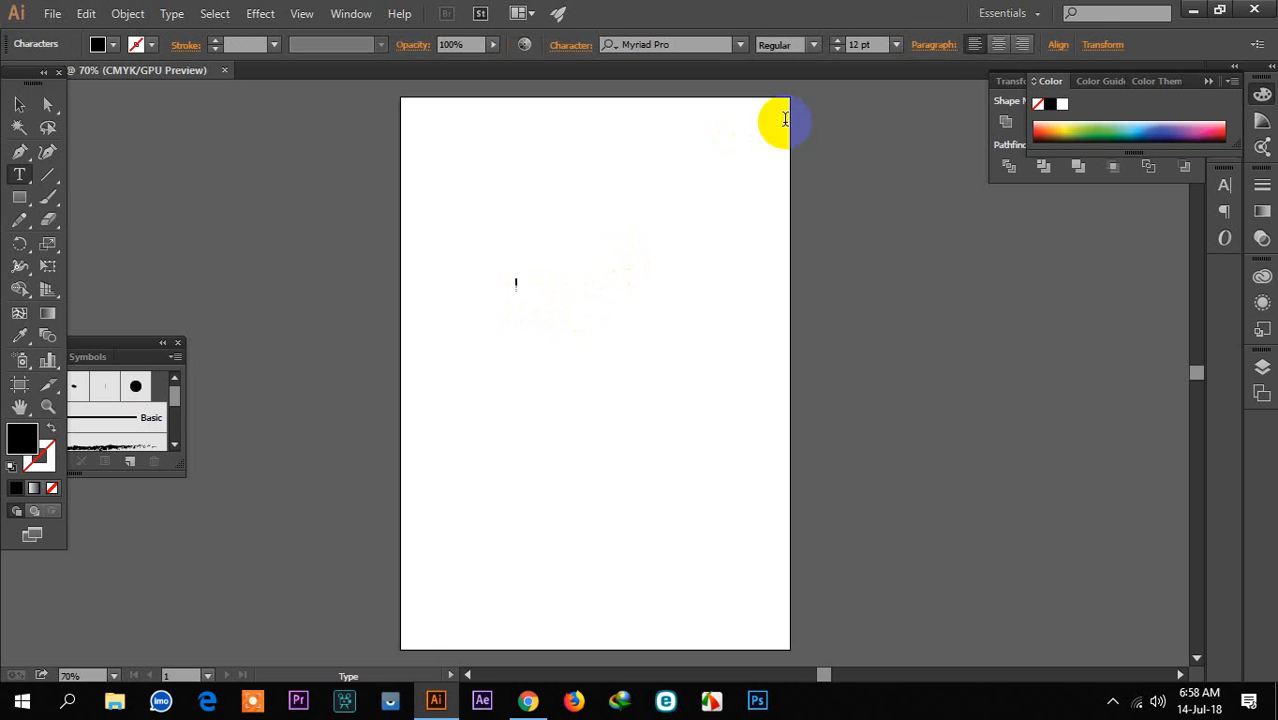
{"action": "left_click", "coordinate": [866, 45]}
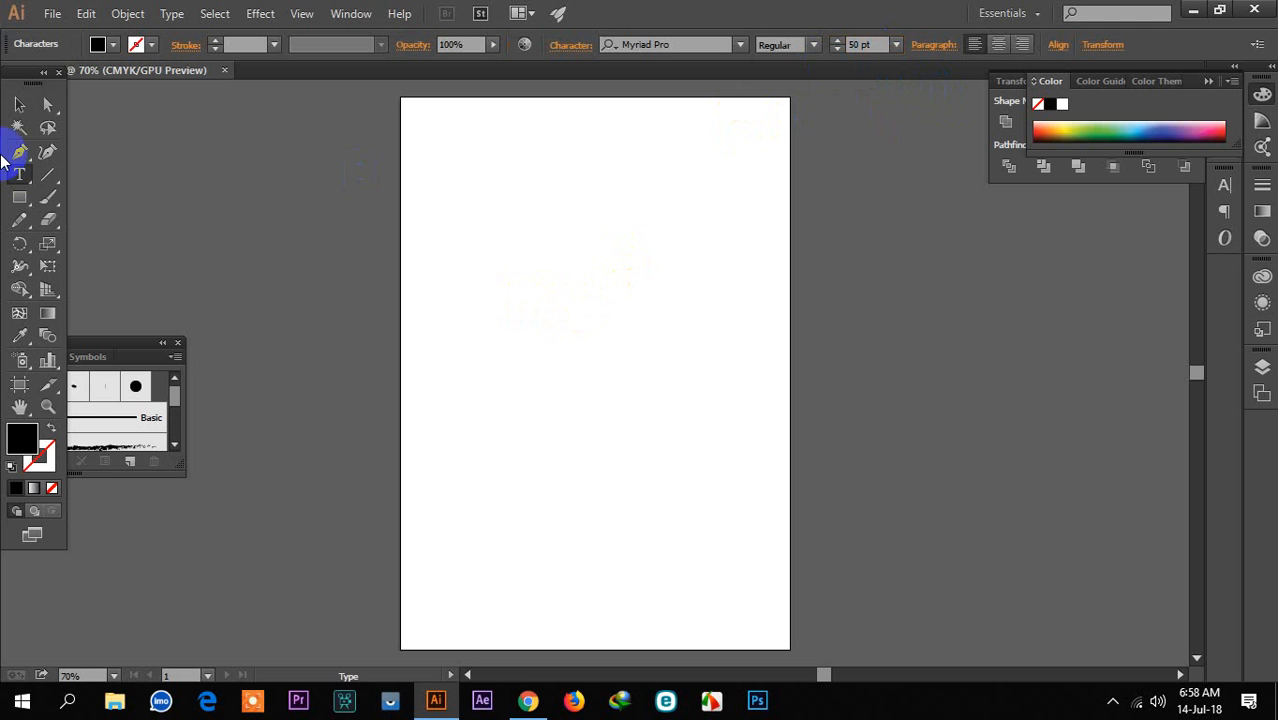
{"action": "left_click", "coordinate": [19, 104]}
{"action": "left_click", "coordinate": [340, 213]}
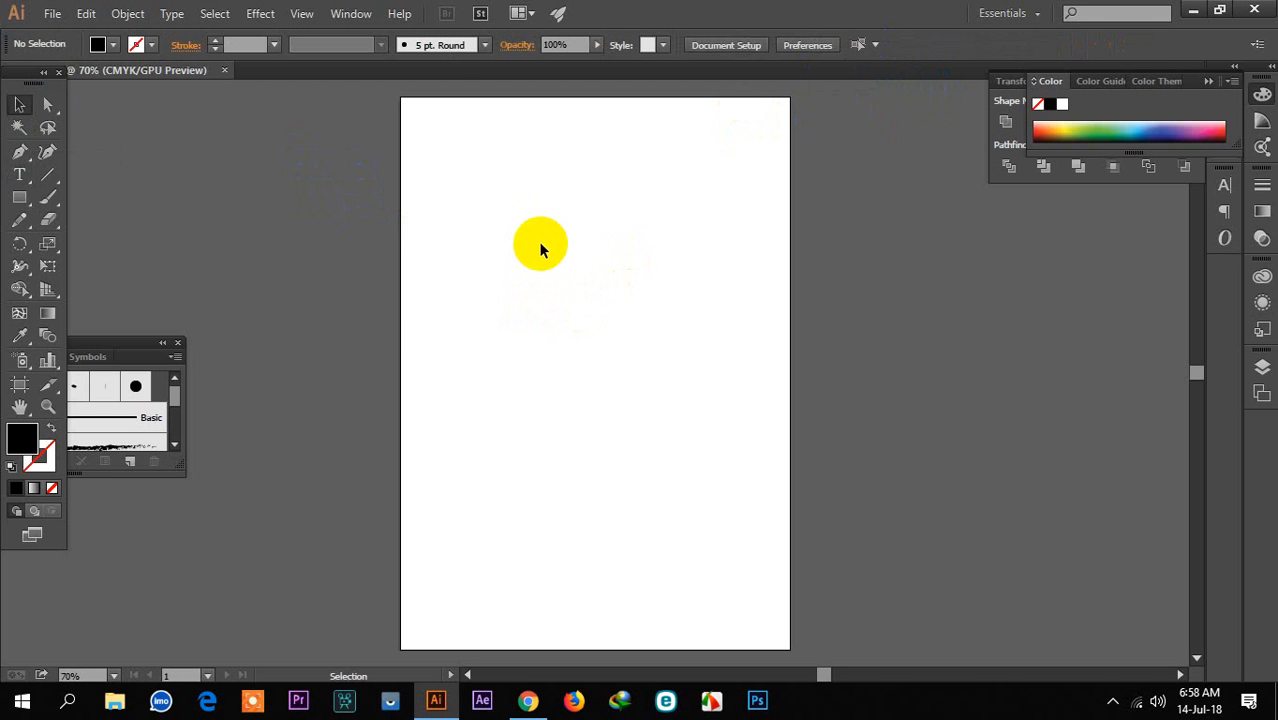
{"action": "key", "text": "ctrl+a"}
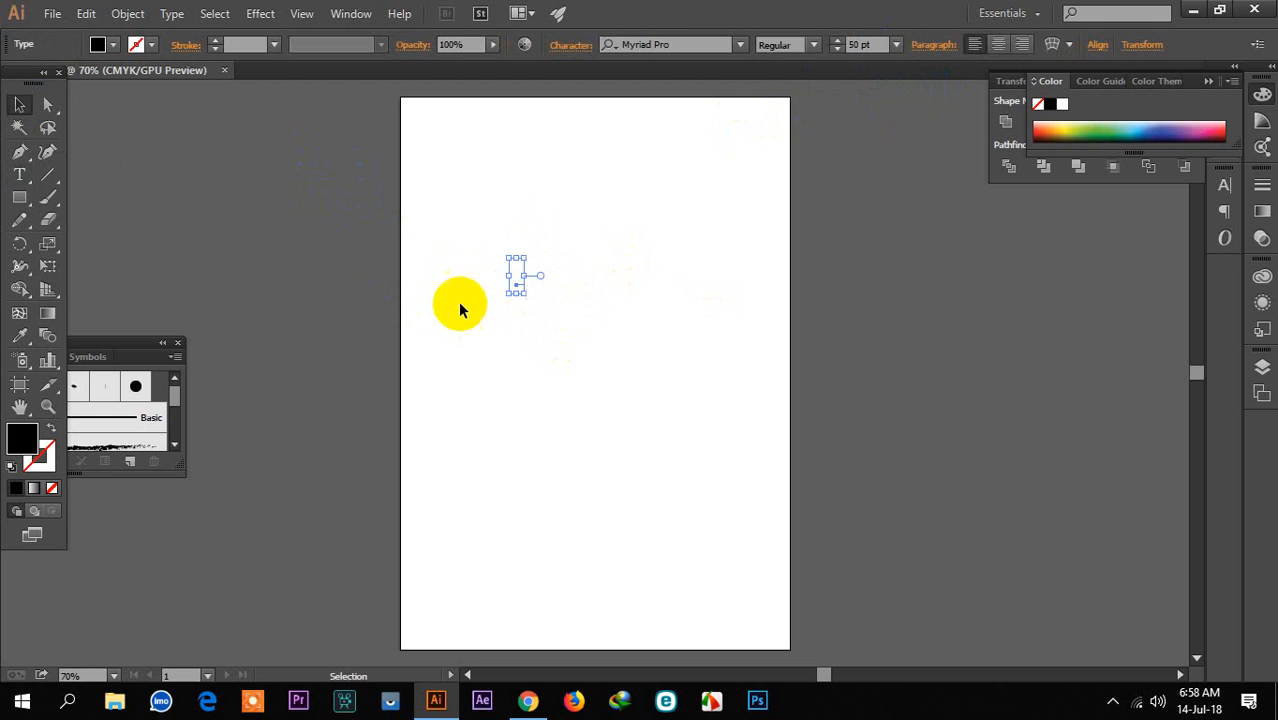
{"action": "left_click", "coordinate": [388, 225]}
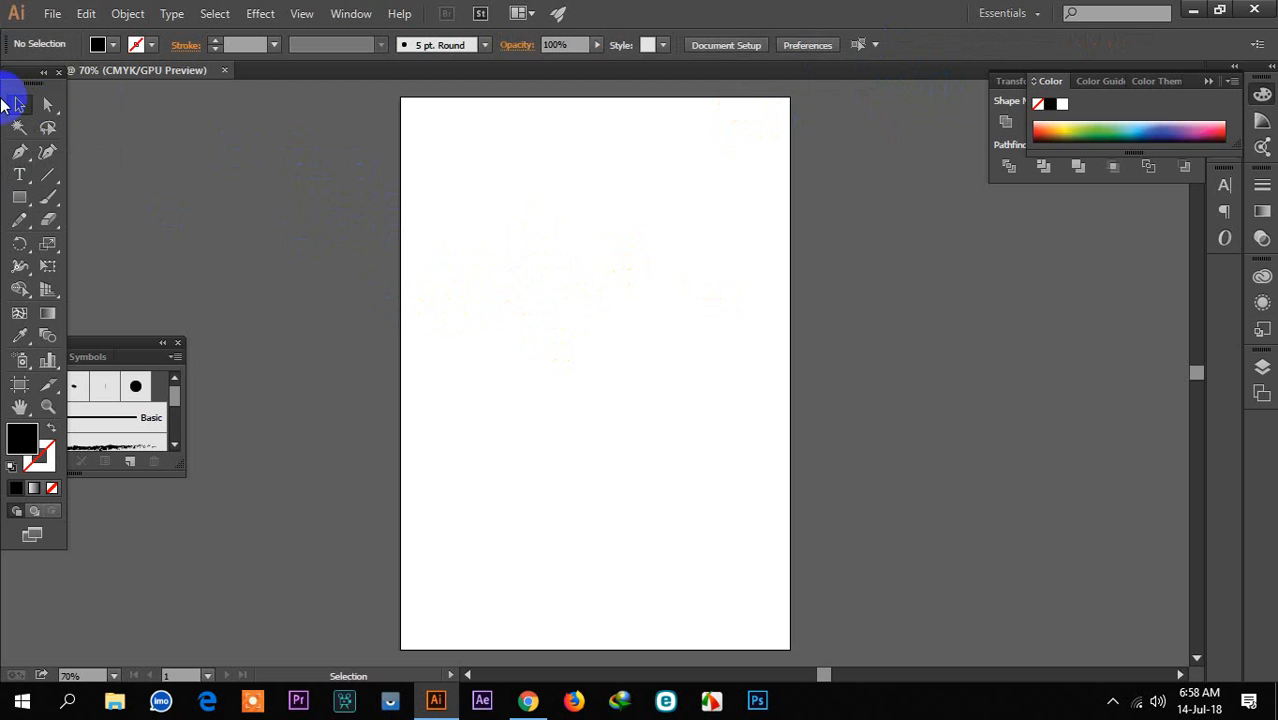
Step: Add the point text "Technical Tips 24" in the upper part of the artboard with the Type Tool
{"action": "left_click", "coordinate": [19, 175]}
{"action": "left_click_drag", "start_coordinate": [17, 177], "coordinate": [183, 170]}
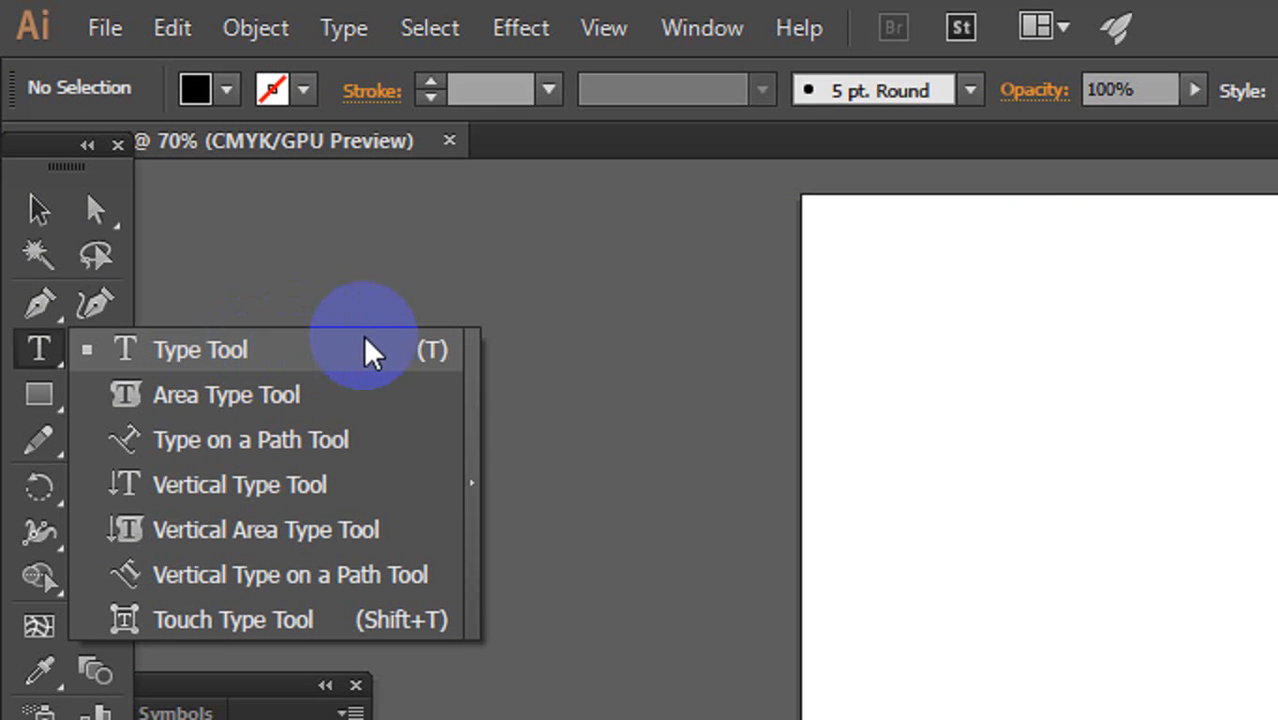
{"action": "left_click_drag", "start_coordinate": [366, 340], "coordinate": [240, 352]}
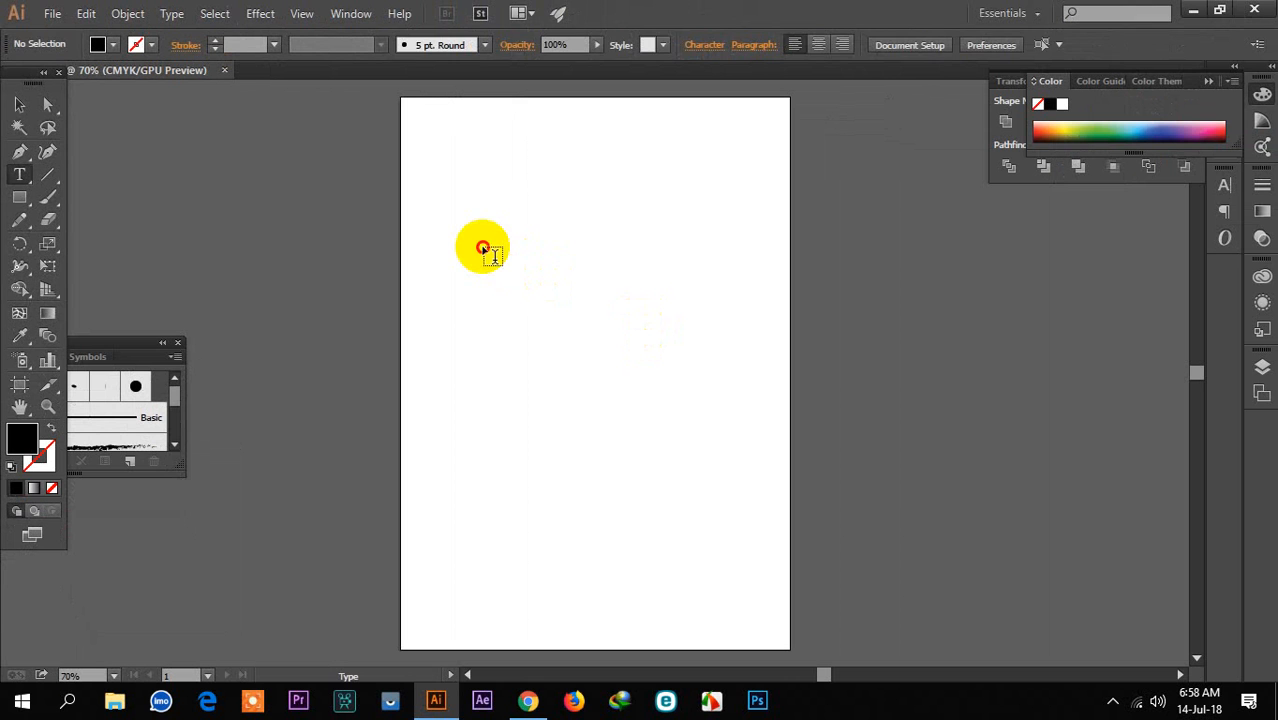
{"action": "left_click", "coordinate": [483, 248]}
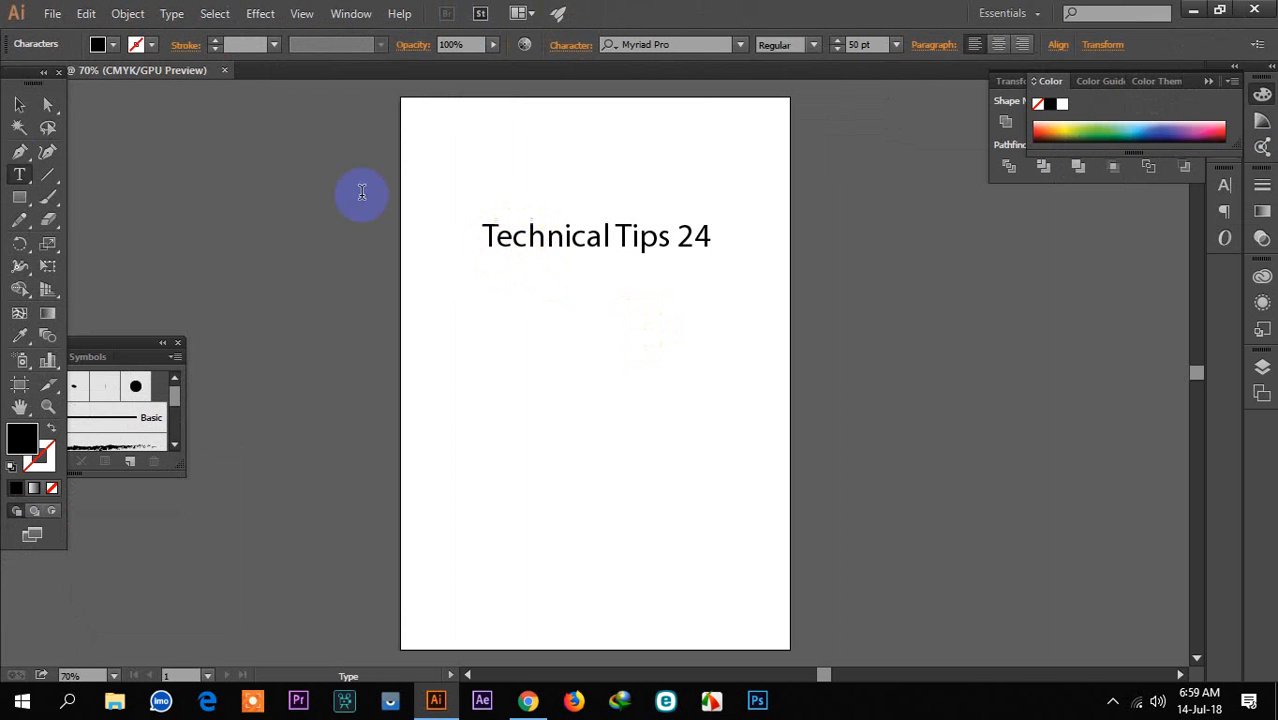
Step: Insert the number "1." in front of the "Technical Tips 24" heading
{"action": "left_click_drag", "start_coordinate": [15, 91], "coordinate": [15, 95]}
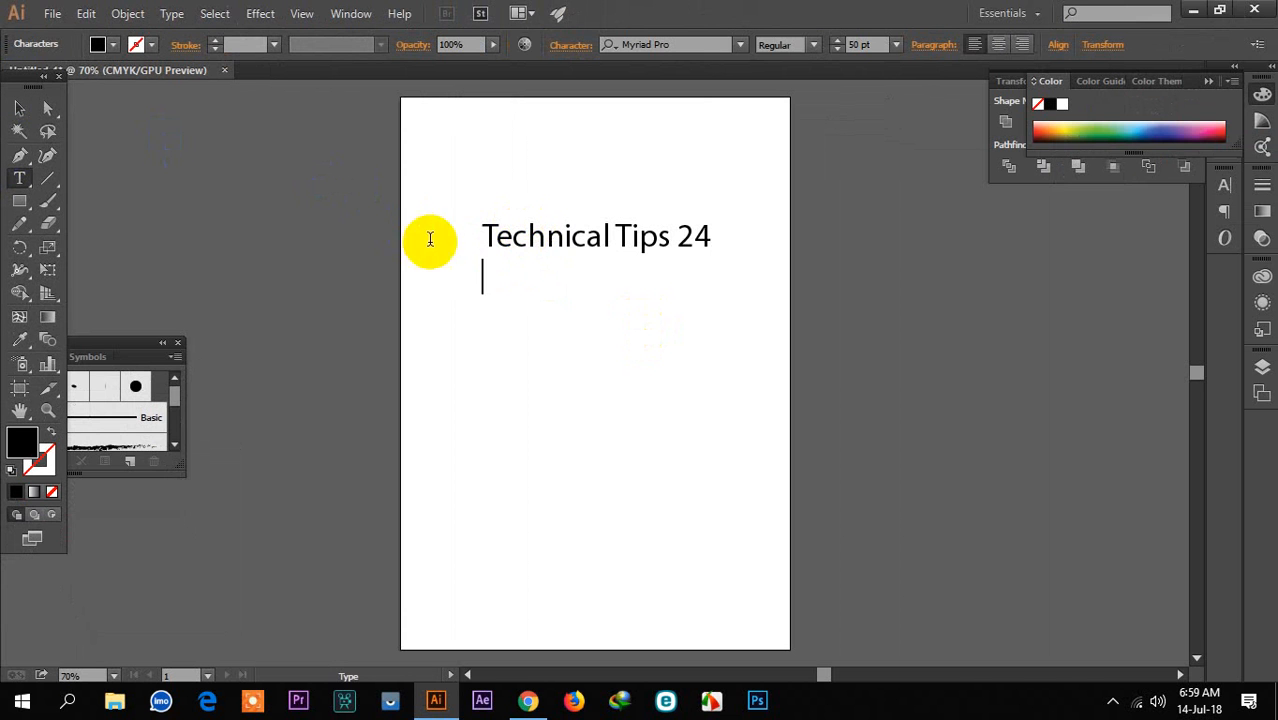
{"action": "left_click", "coordinate": [480, 238]}
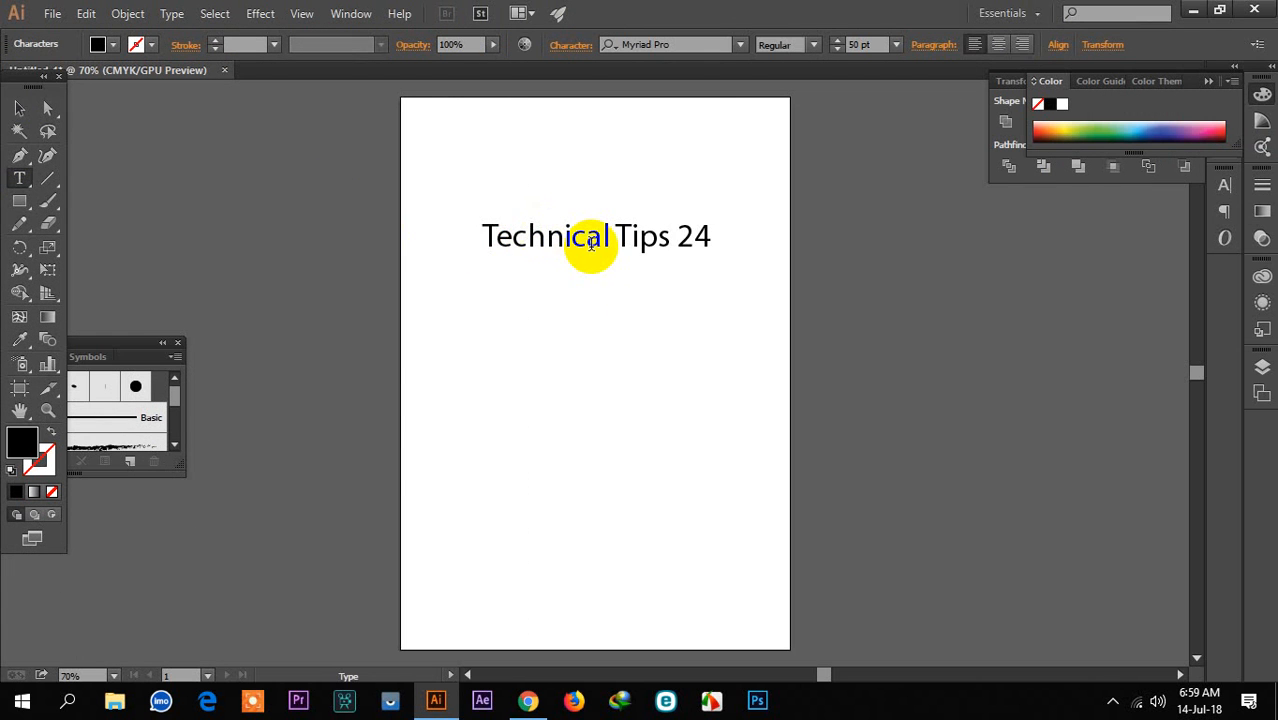
{"action": "type", "text": "1."}
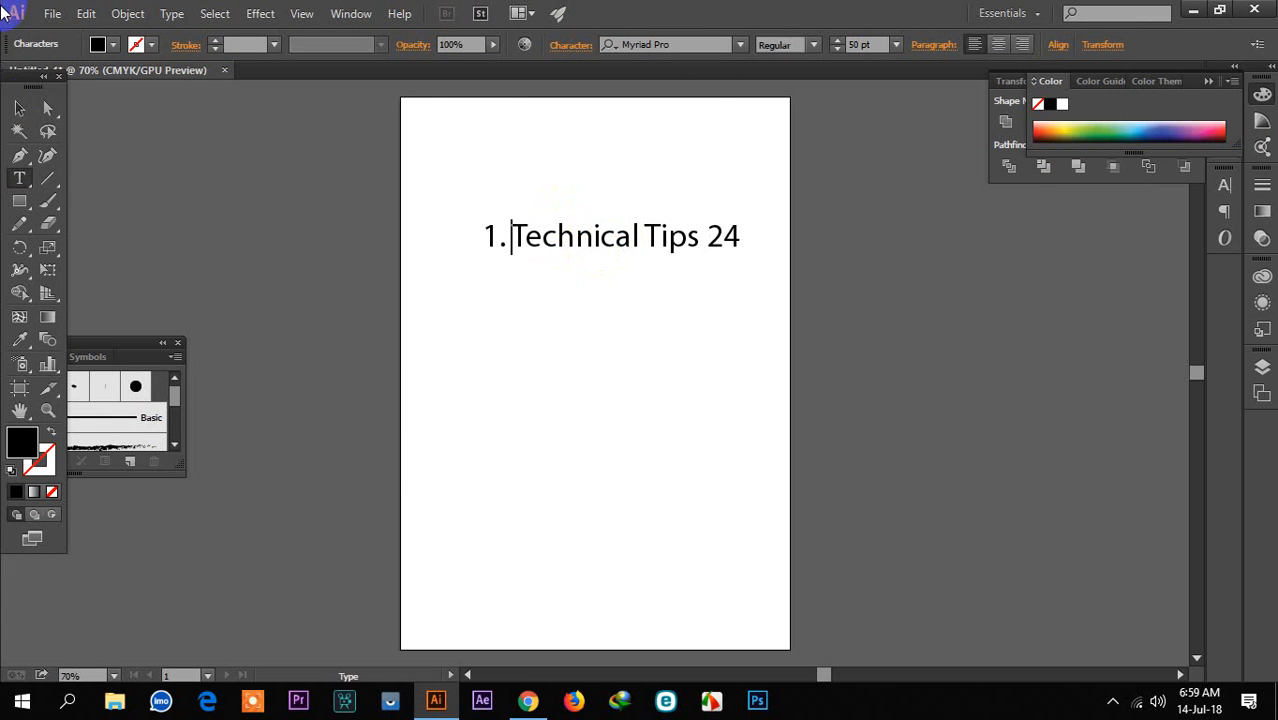
Step: Move the numbered heading higher on the artboard, slightly toward its left edge, and deselect it
{"action": "left_click", "coordinate": [19, 108]}
{"action": "left_click", "coordinate": [648, 284]}
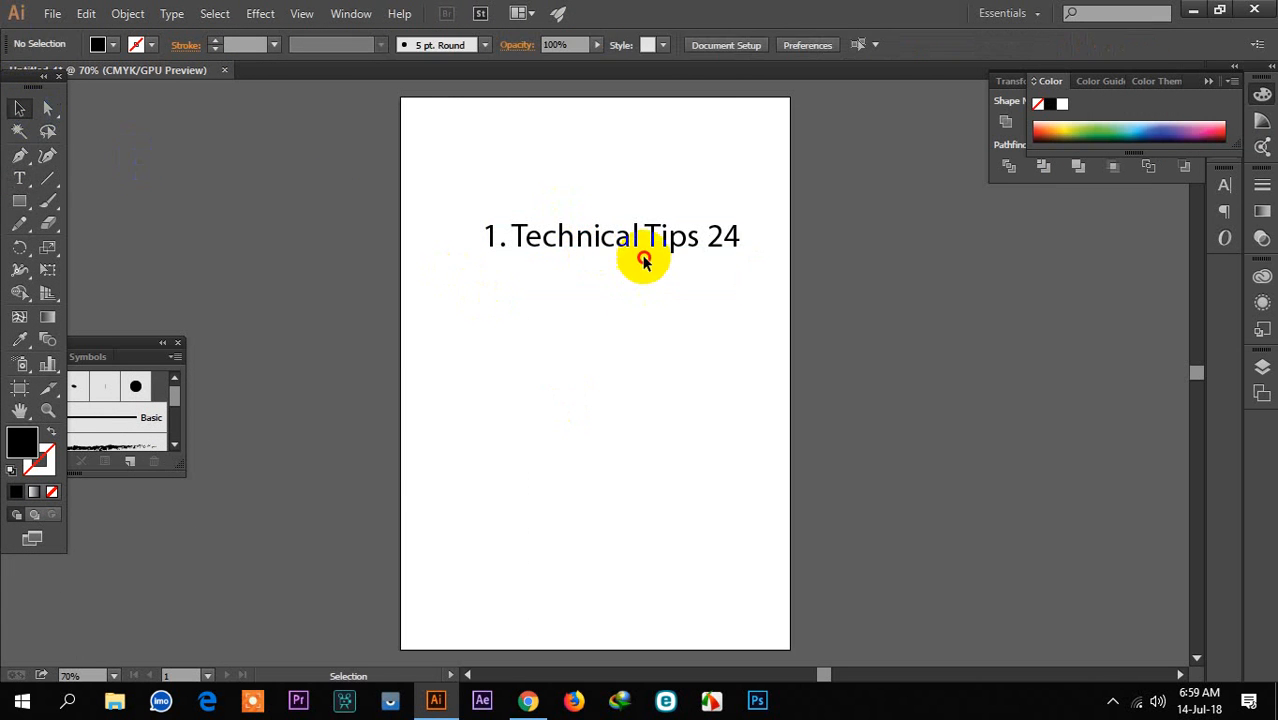
{"action": "left_click_drag", "start_coordinate": [613, 228], "coordinate": [590, 187]}
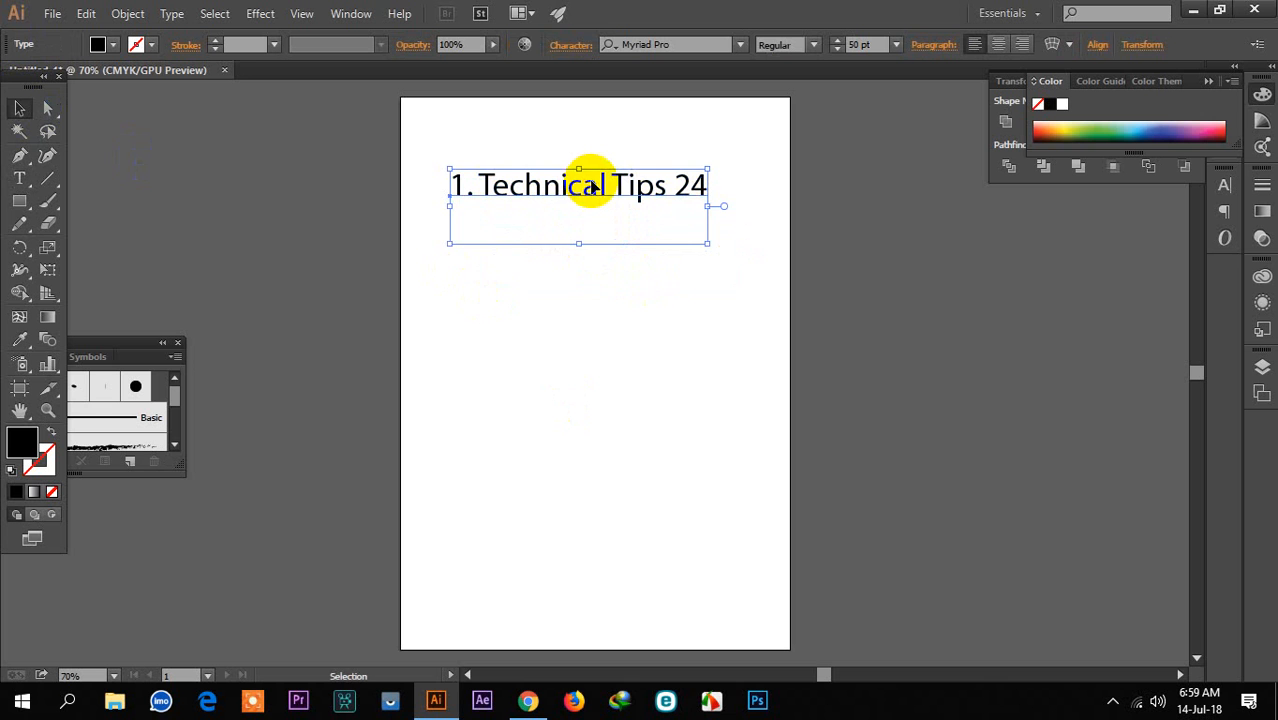
{"action": "left_click", "coordinate": [283, 193]}
{"action": "left_click", "coordinate": [24, 176]}
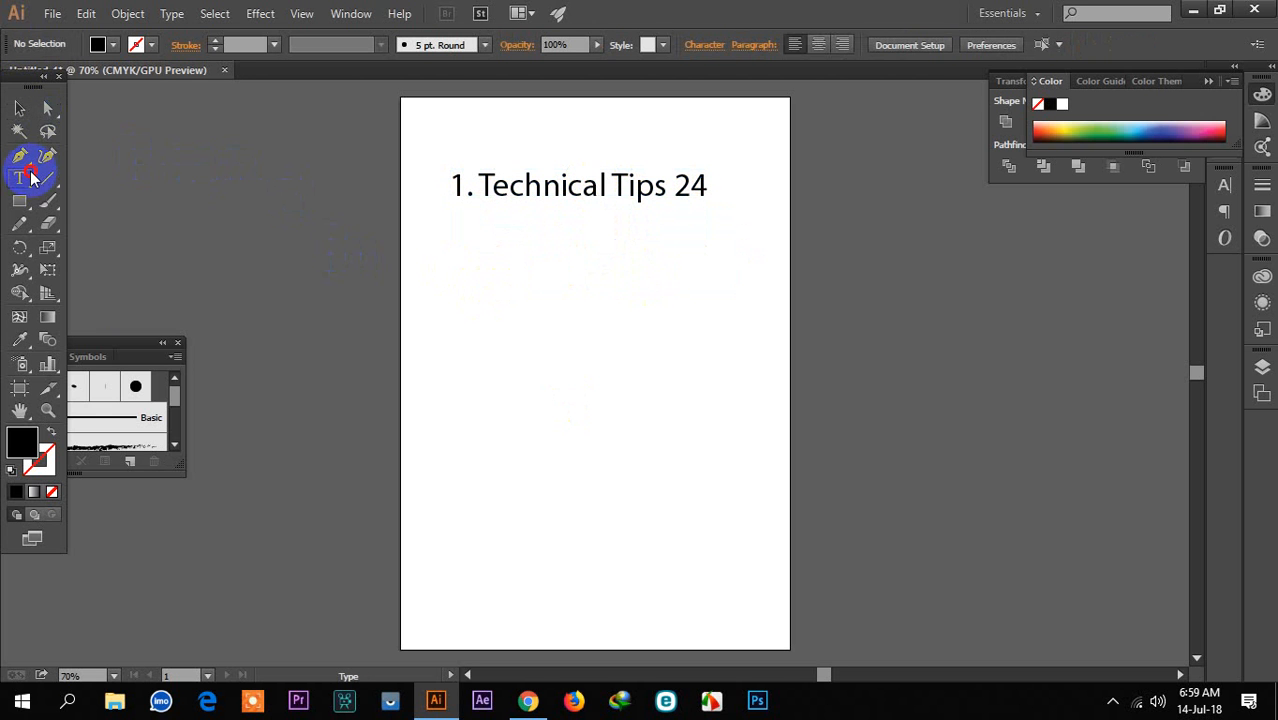
{"action": "left_click_drag", "start_coordinate": [30, 177], "coordinate": [23, 104]}
{"action": "left_click", "coordinate": [20, 107]}
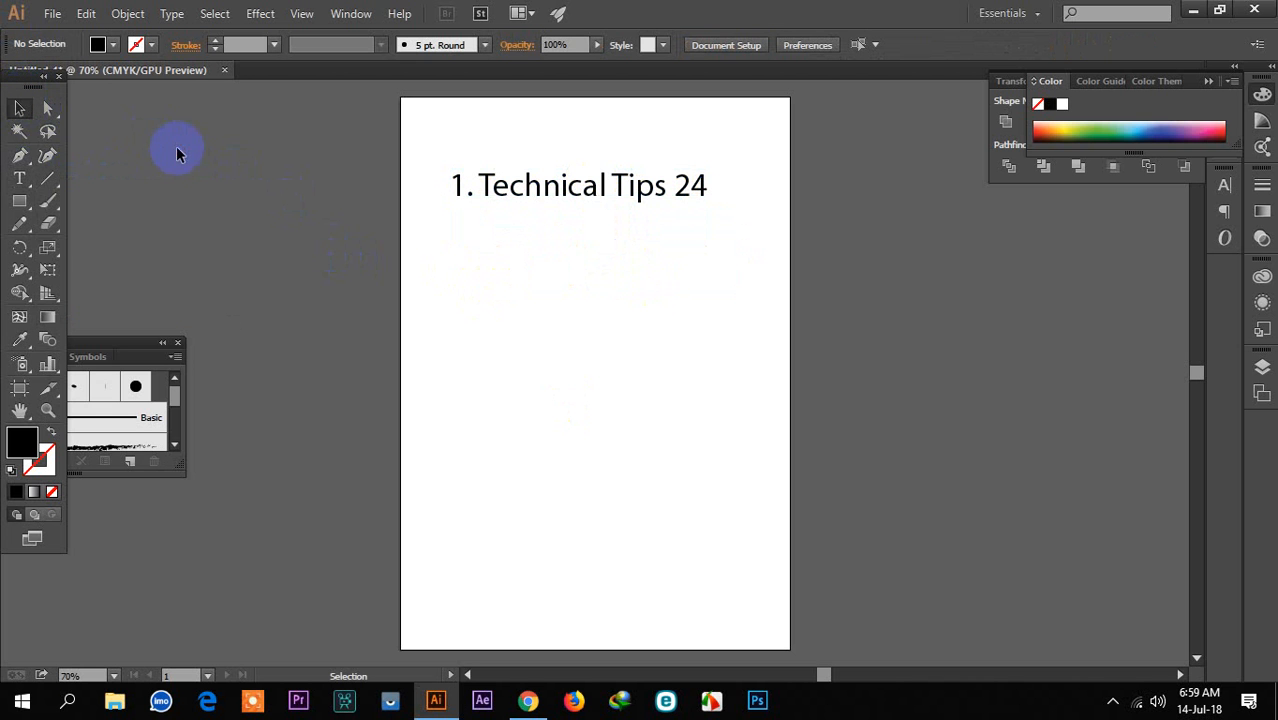
Step: Draw a rectangle about 6.59 by 1.77 in below the heading and give it no fill and a black 1 pt stroke
{"action": "left_click", "coordinate": [19, 201]}
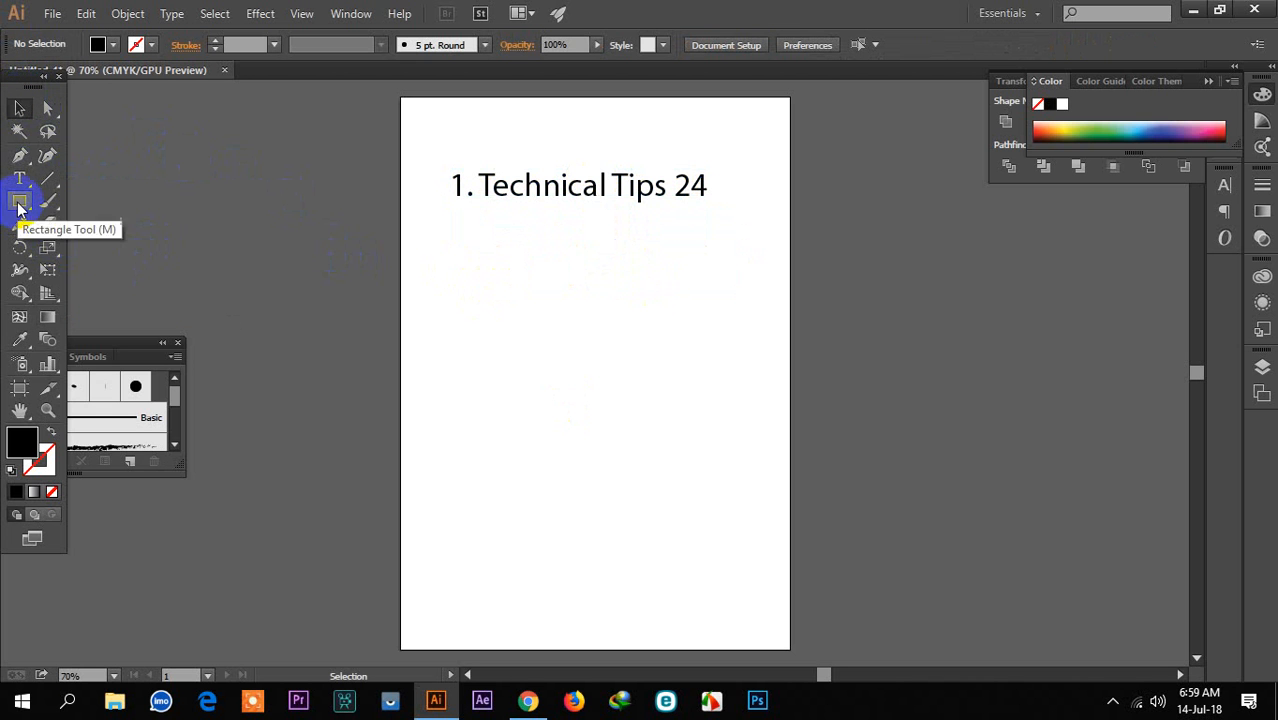
{"action": "left_click_drag", "start_coordinate": [446, 255], "coordinate": [757, 338]}
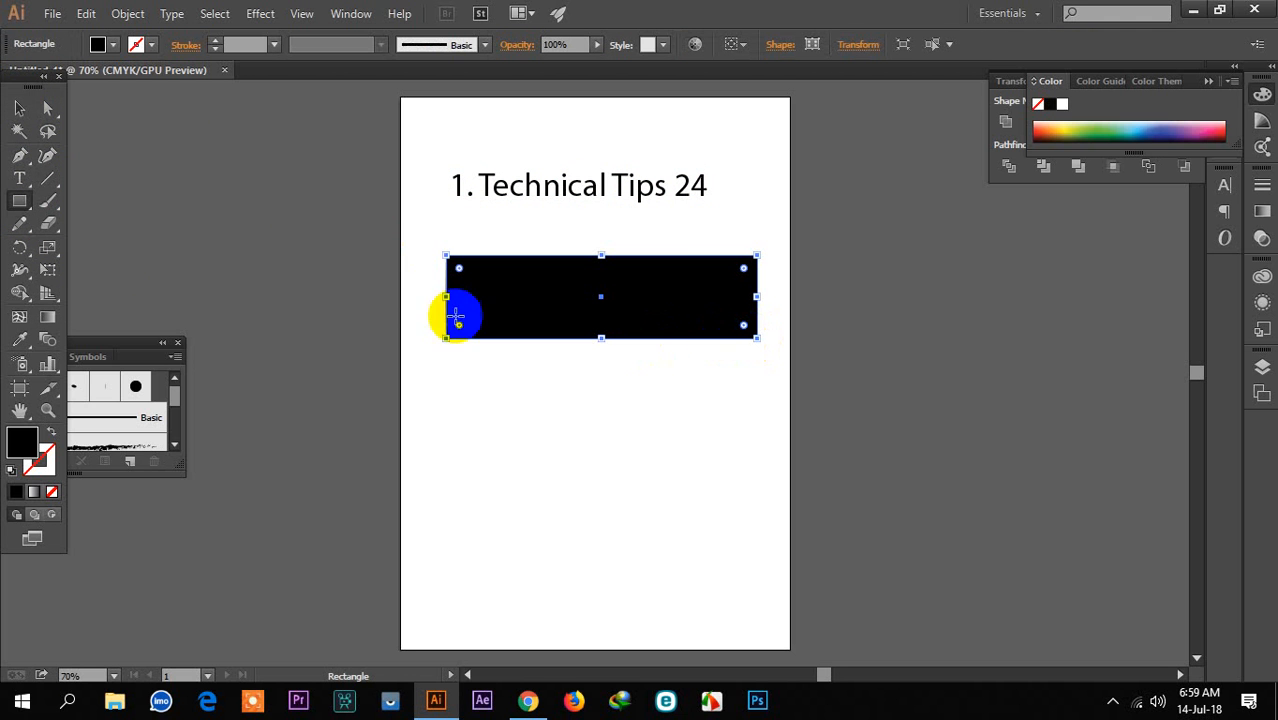
{"action": "left_click", "coordinate": [40, 458]}
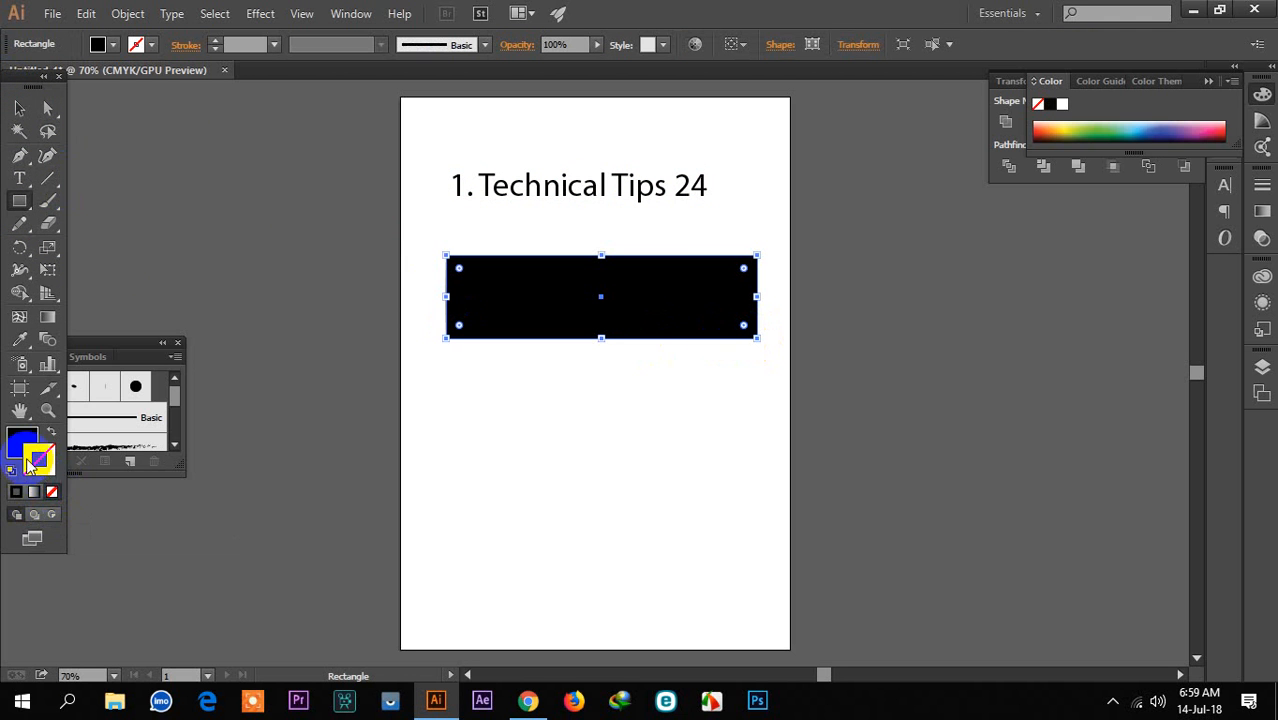
{"action": "left_click", "coordinate": [16, 491]}
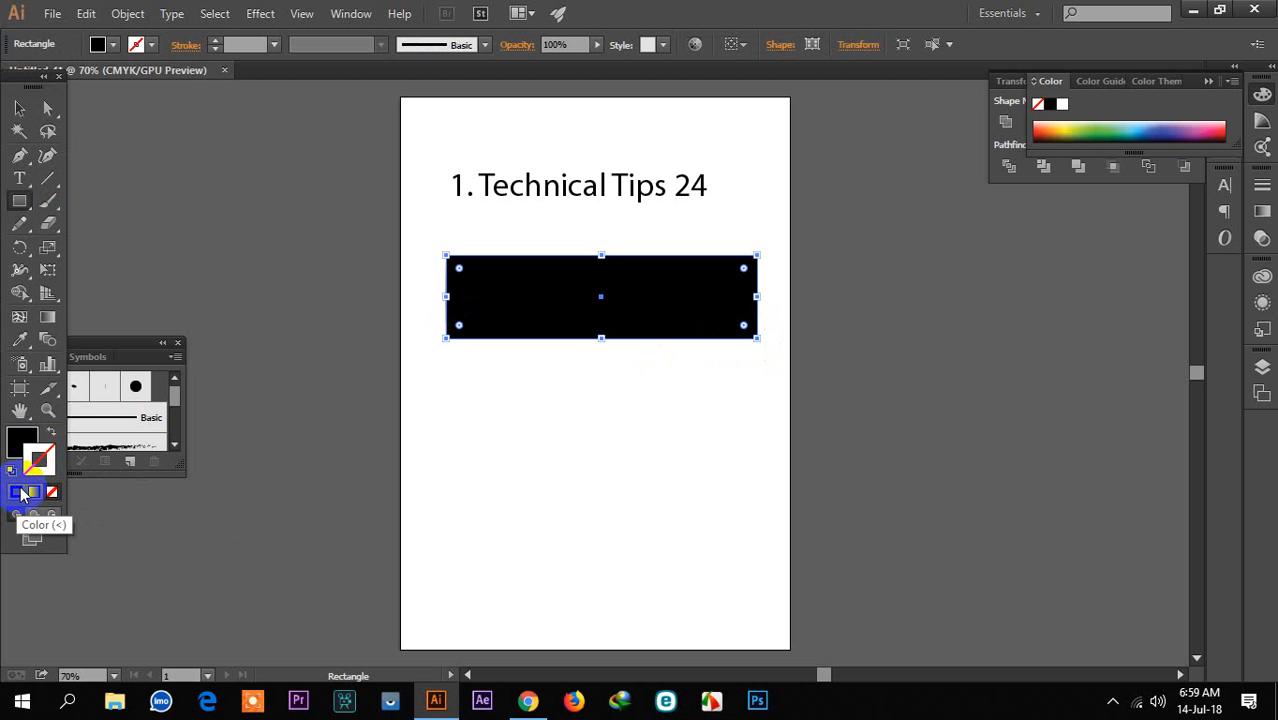
{"action": "left_click", "coordinate": [16, 452]}
{"action": "left_click", "coordinate": [52, 490]}
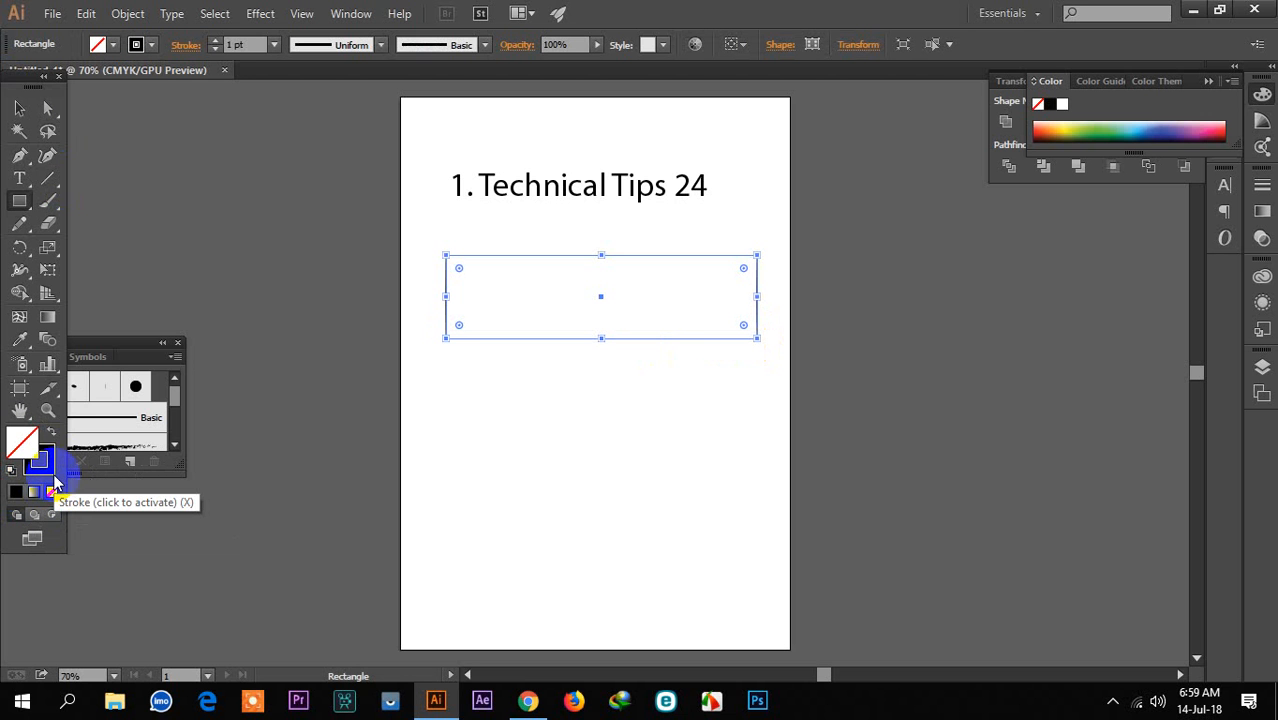
{"action": "left_click", "coordinate": [51, 478]}
{"action": "left_click", "coordinate": [20, 109]}
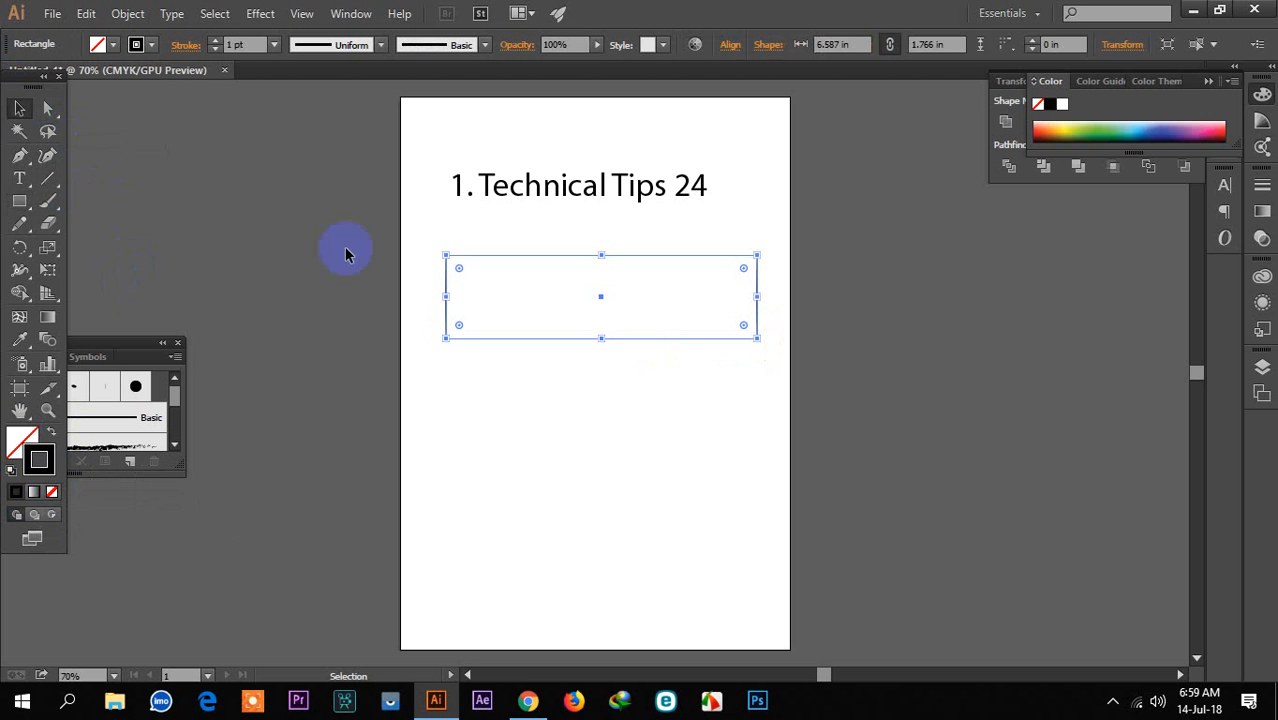
{"action": "left_click", "coordinate": [516, 289]}
Step: Convert the outlined rectangle into a text frame with the Area Type Tool
{"action": "scroll", "coordinate": [517, 285], "scroll_direction": "up", "scroll_amount": 3}
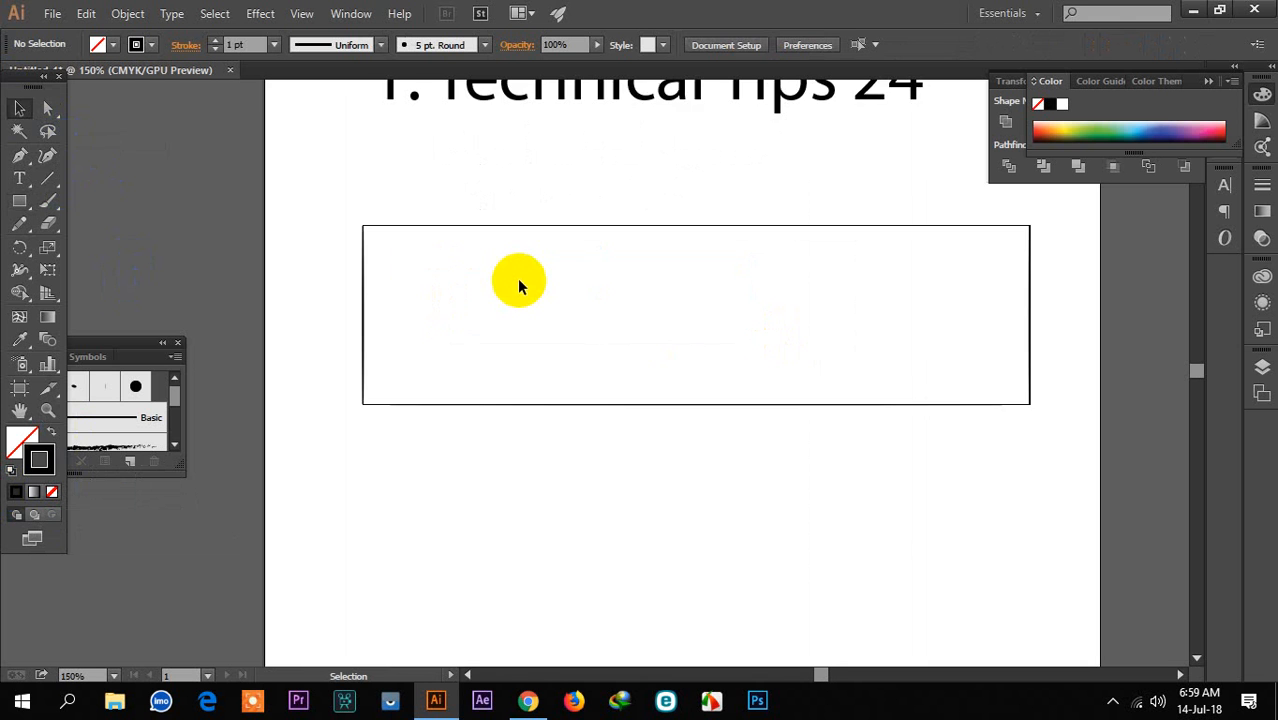
{"action": "left_click", "coordinate": [28, 178]}
{"action": "left_click_drag", "start_coordinate": [24, 188], "coordinate": [71, 203]}
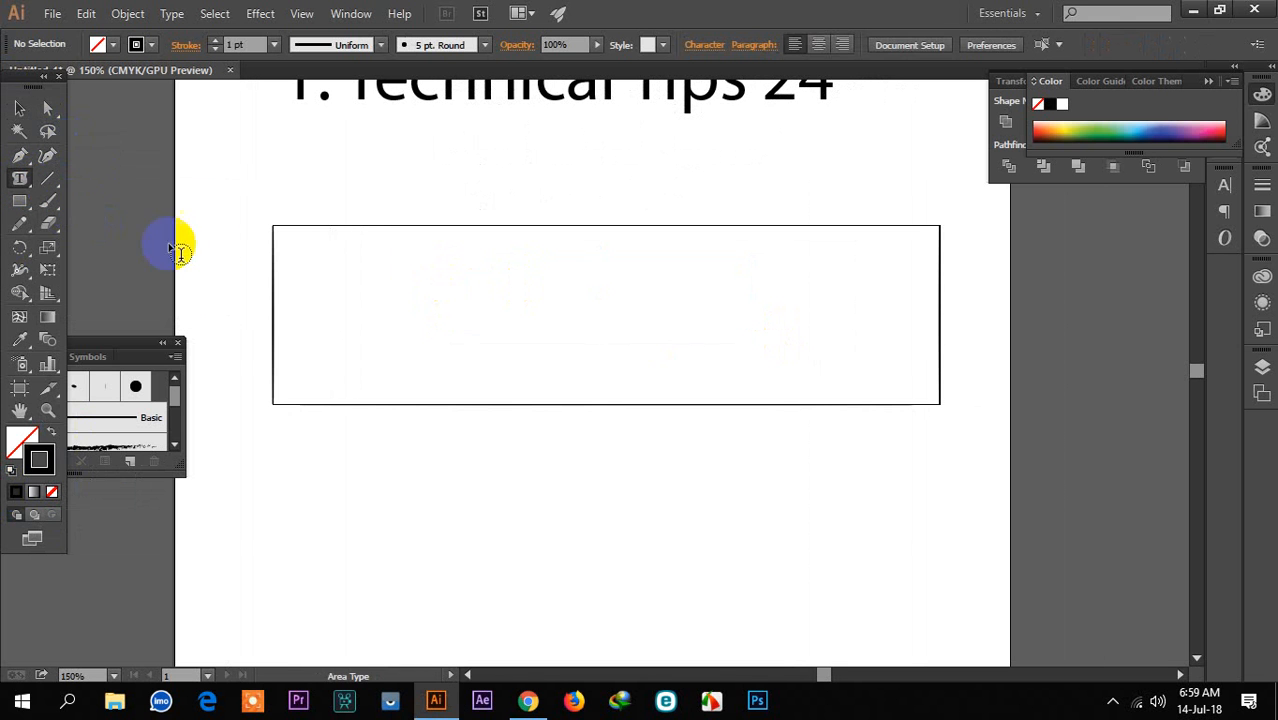
{"action": "left_click", "coordinate": [275, 230]}
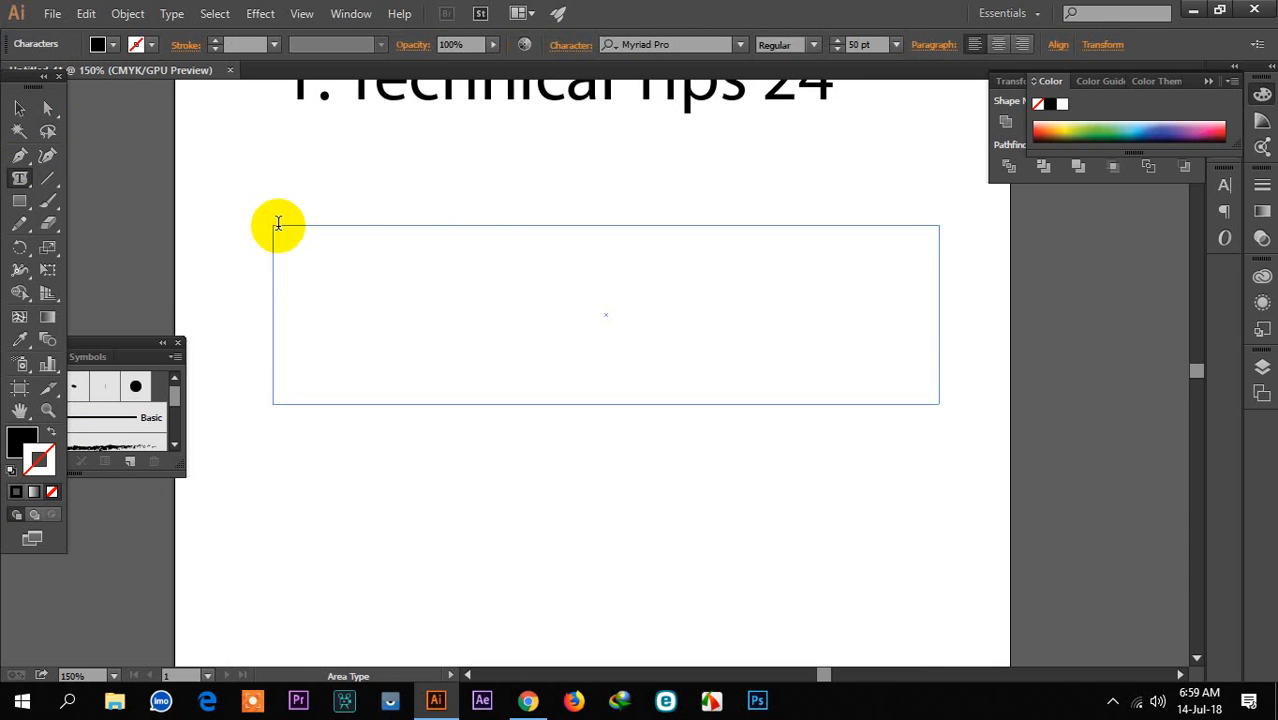
{"action": "type", "text": "ghsdagdh"}
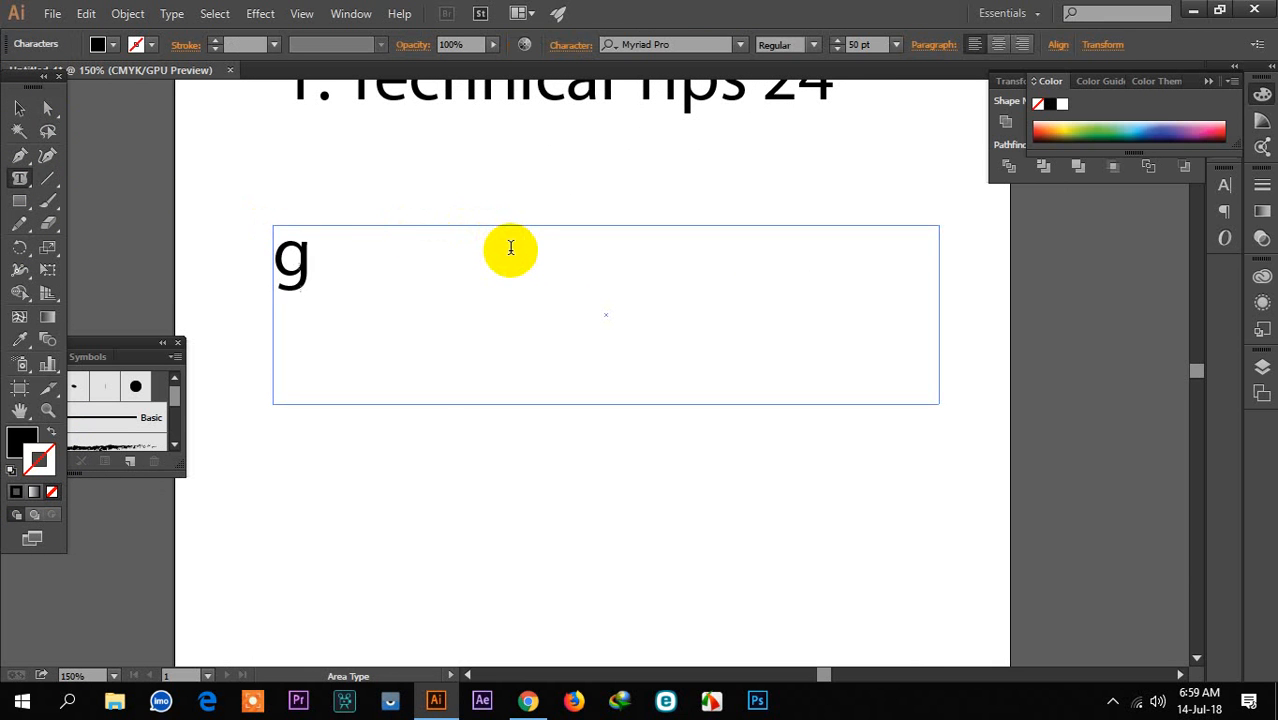
{"action": "key", "text": "BackSpace"}
{"action": "key", "text": "BackSpace"}
{"action": "key", "text": "BackSpace"}
{"action": "key", "text": "BackSpace"}
{"action": "key", "text": "BackSpace"}
{"action": "key", "text": "BackSpace"}
{"action": "key", "text": "BackSpace"}
{"action": "key", "text": "BackSpace"}
Step: Enter the text "Technical Tips 24" in the rectangular area type frame
{"action": "type", "text": "T"}
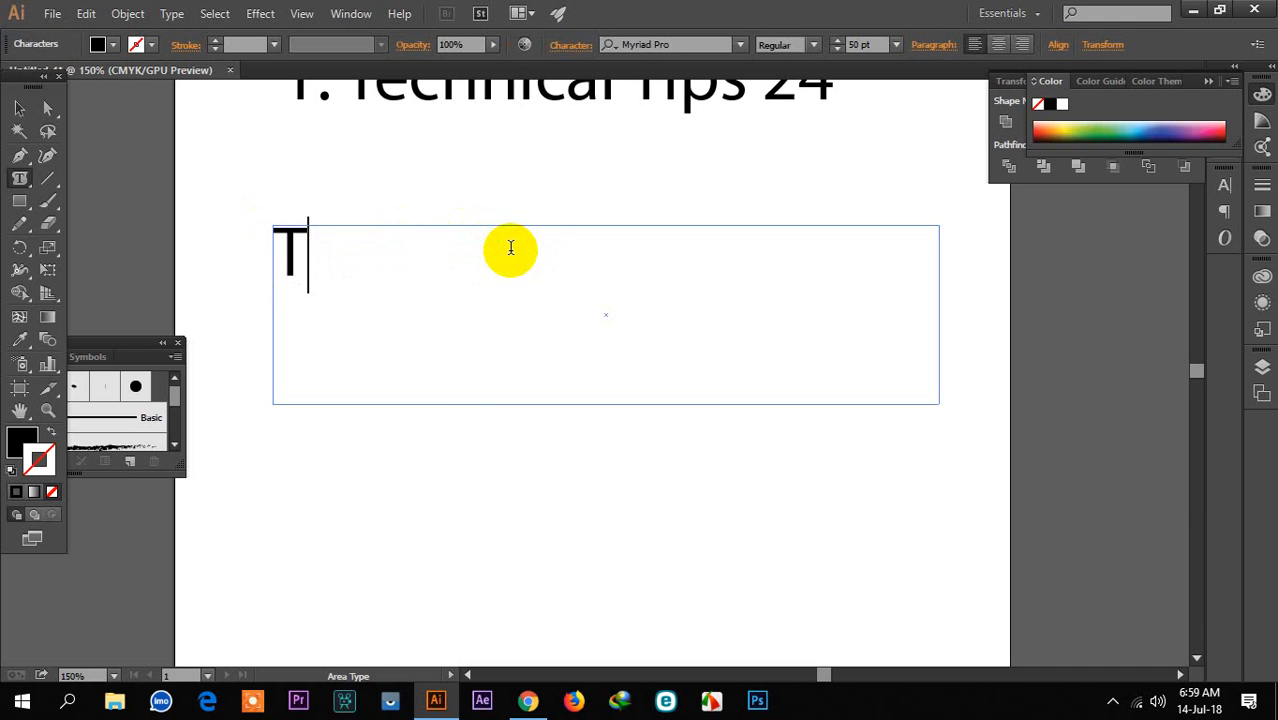
{"action": "type", "text": "echn"}
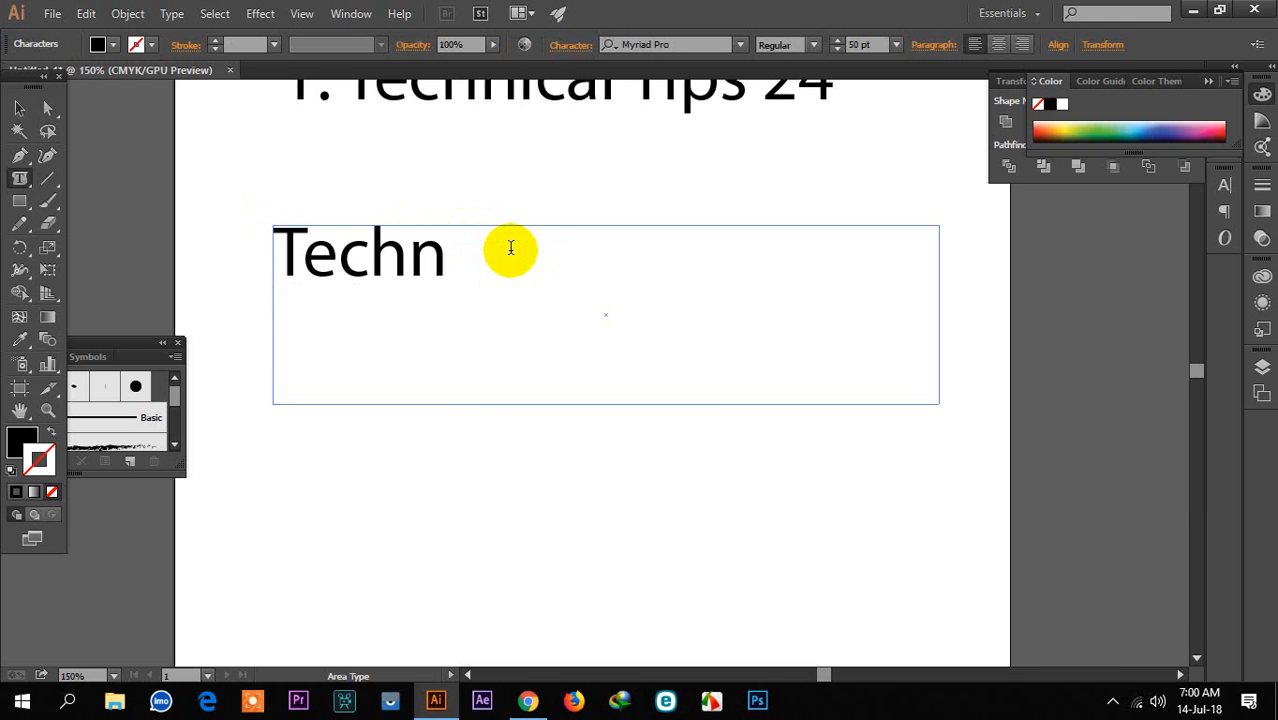
{"action": "type", "text": "ical"}
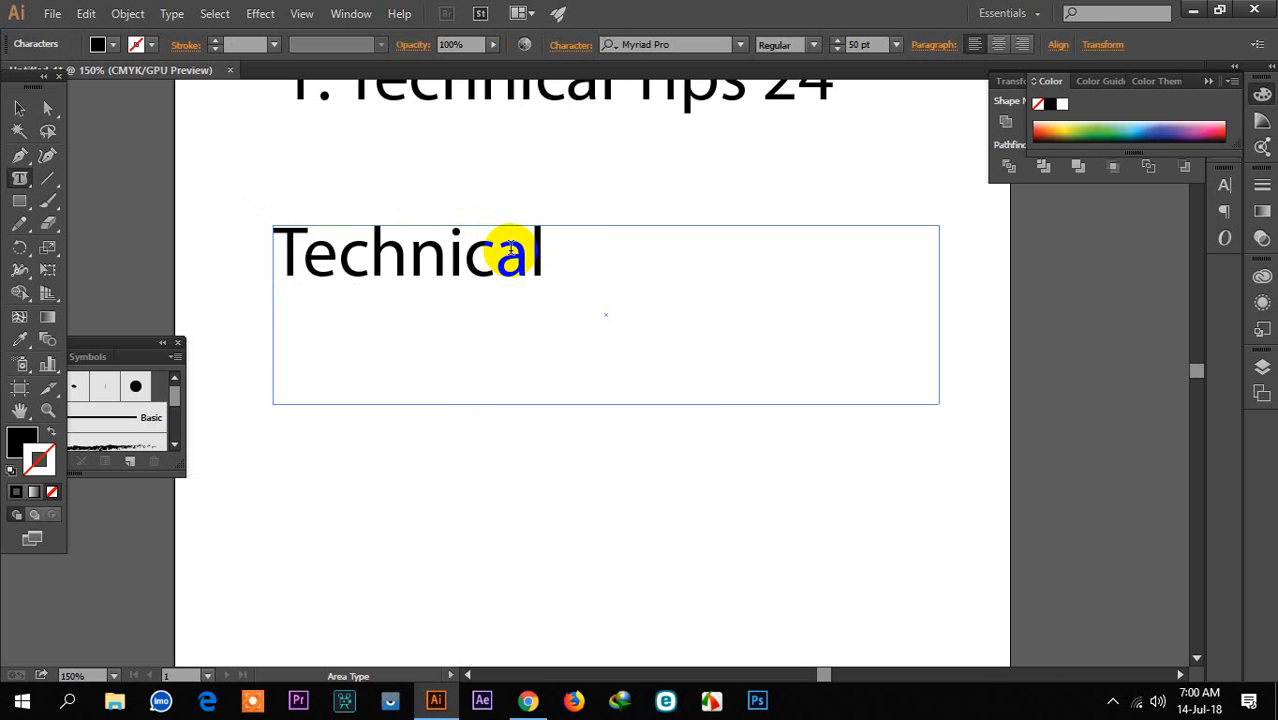
{"action": "type", "text": " Tips"}
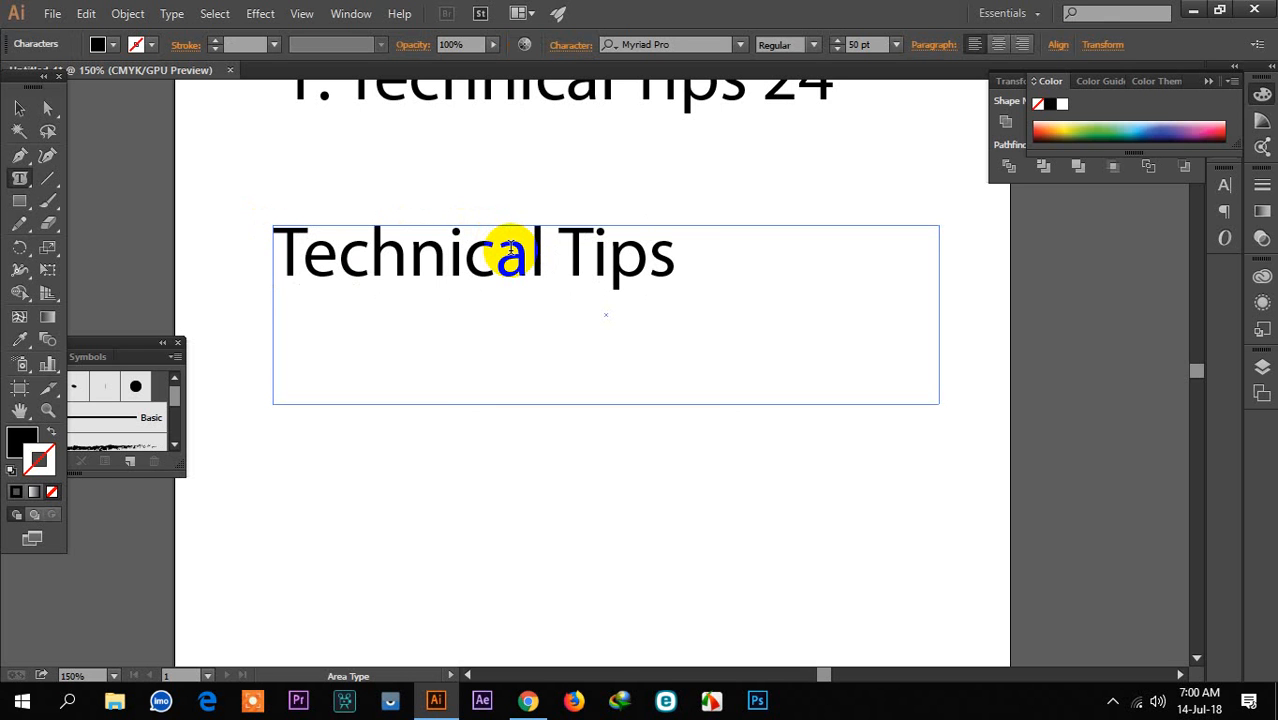
{"action": "type", "text": " 24"}
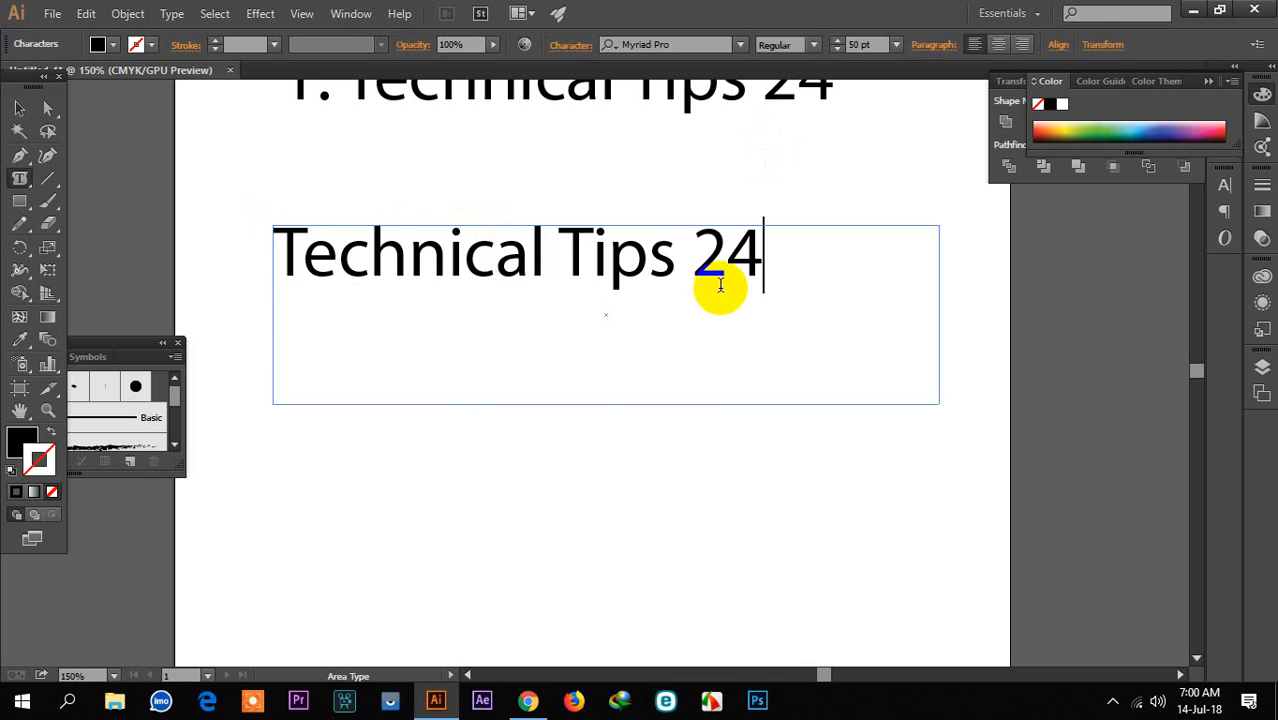
Step: Copy the "Technical Tips 24" text and paste it repeatedly at its end to fill the area type frame
{"action": "left_click_drag", "start_coordinate": [765, 277], "coordinate": [261, 293]}
{"action": "key", "text": "ctrl+c"}
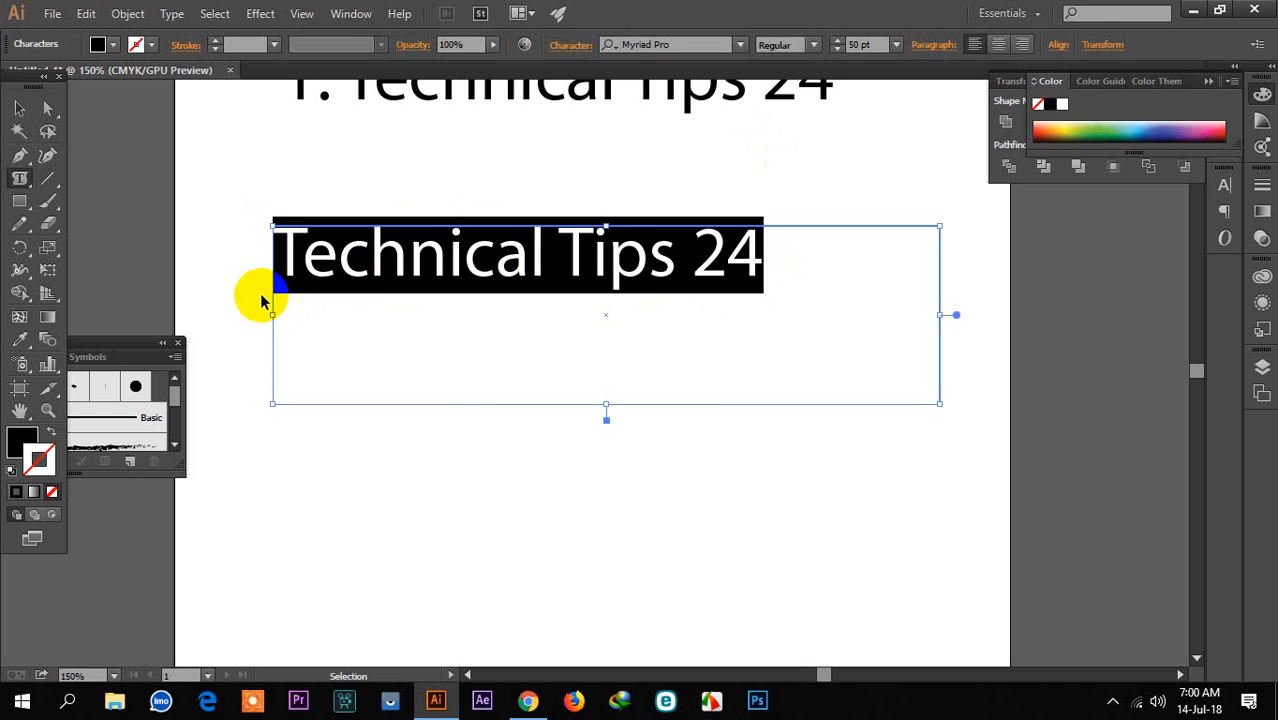
{"action": "left_click", "coordinate": [762, 270]}
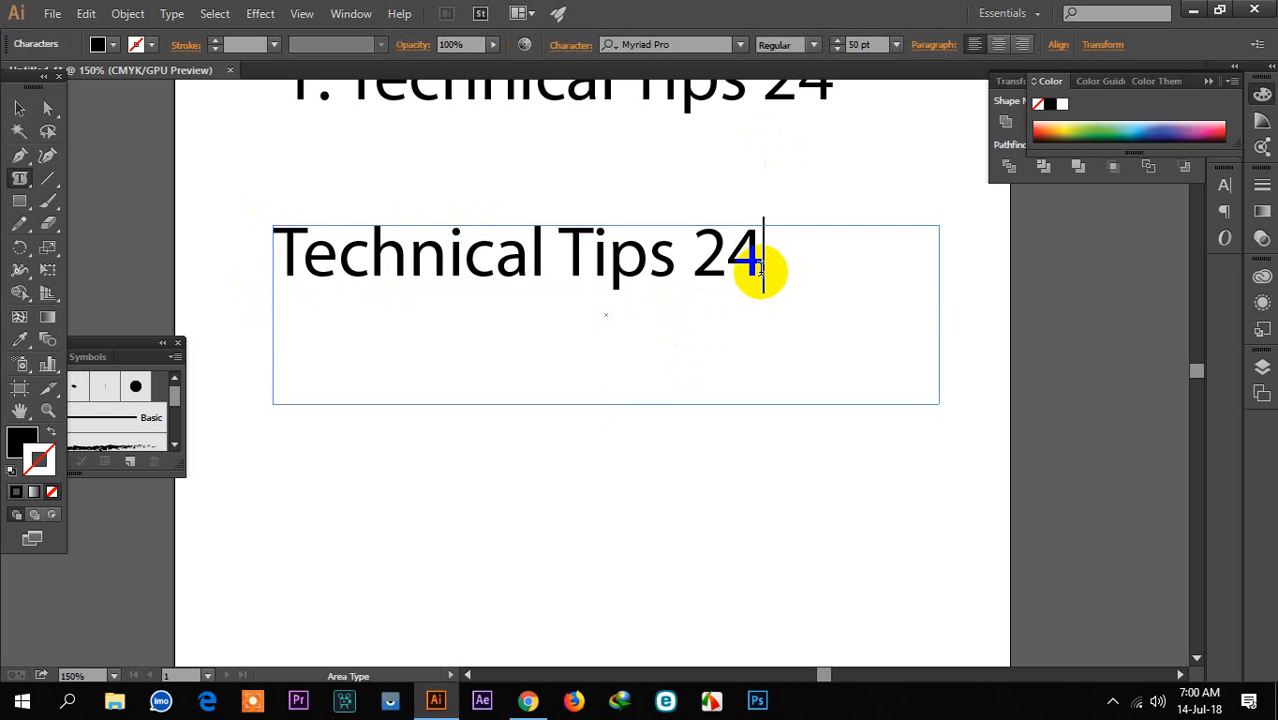
{"action": "key", "text": "ctrl+v"}
{"action": "key", "text": "ctrl+v"}
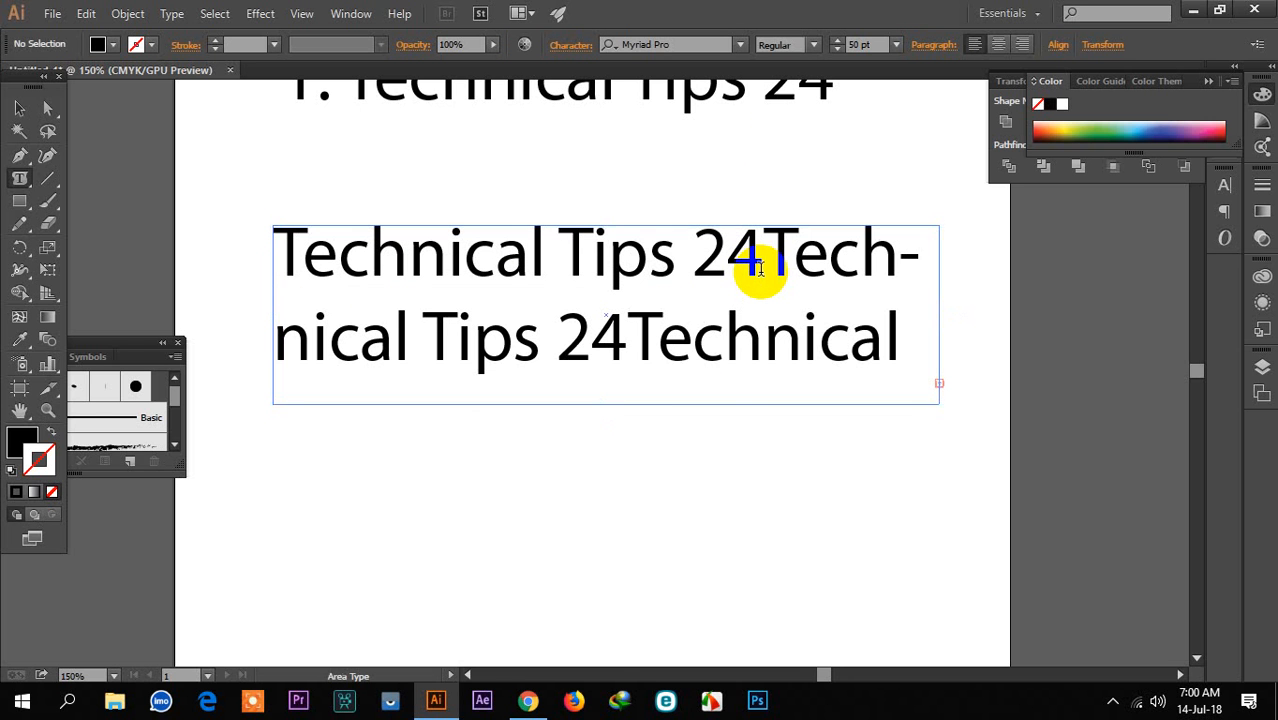
{"action": "left_click", "coordinate": [907, 325]}
{"action": "left_click_drag", "start_coordinate": [907, 325], "coordinate": [930, 332]}
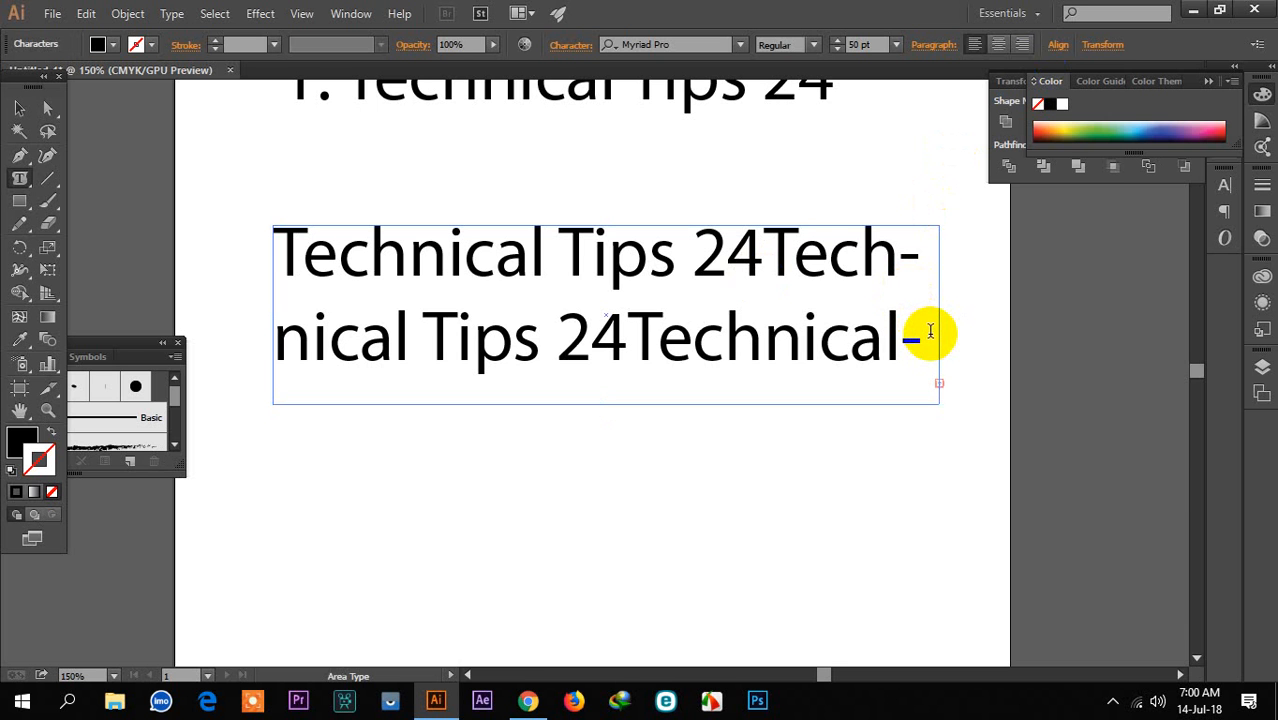
Step: Enlarge the area type frame beyond the artboard's width and down to seven lines to reveal its overflow text
{"action": "left_click", "coordinate": [547, 205]}
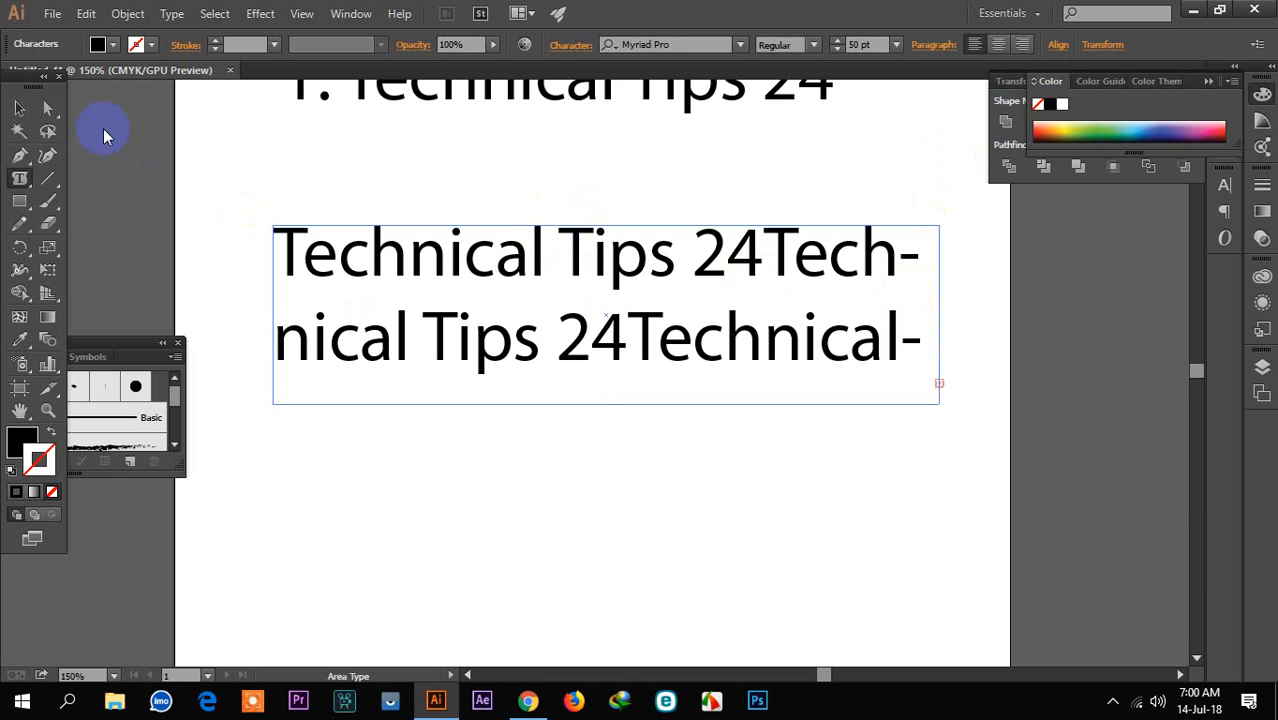
{"action": "left_click", "coordinate": [19, 108]}
{"action": "left_click", "coordinate": [397, 271]}
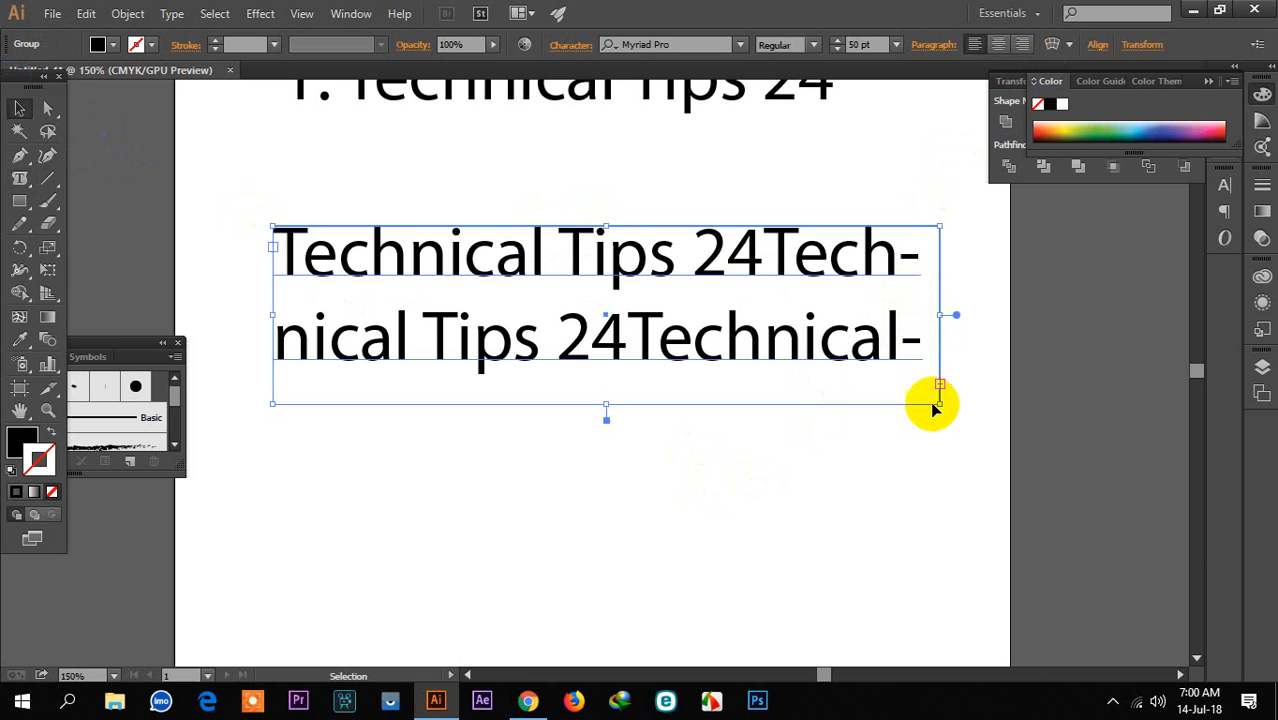
{"action": "left_click_drag", "start_coordinate": [936, 402], "coordinate": [1038, 525]}
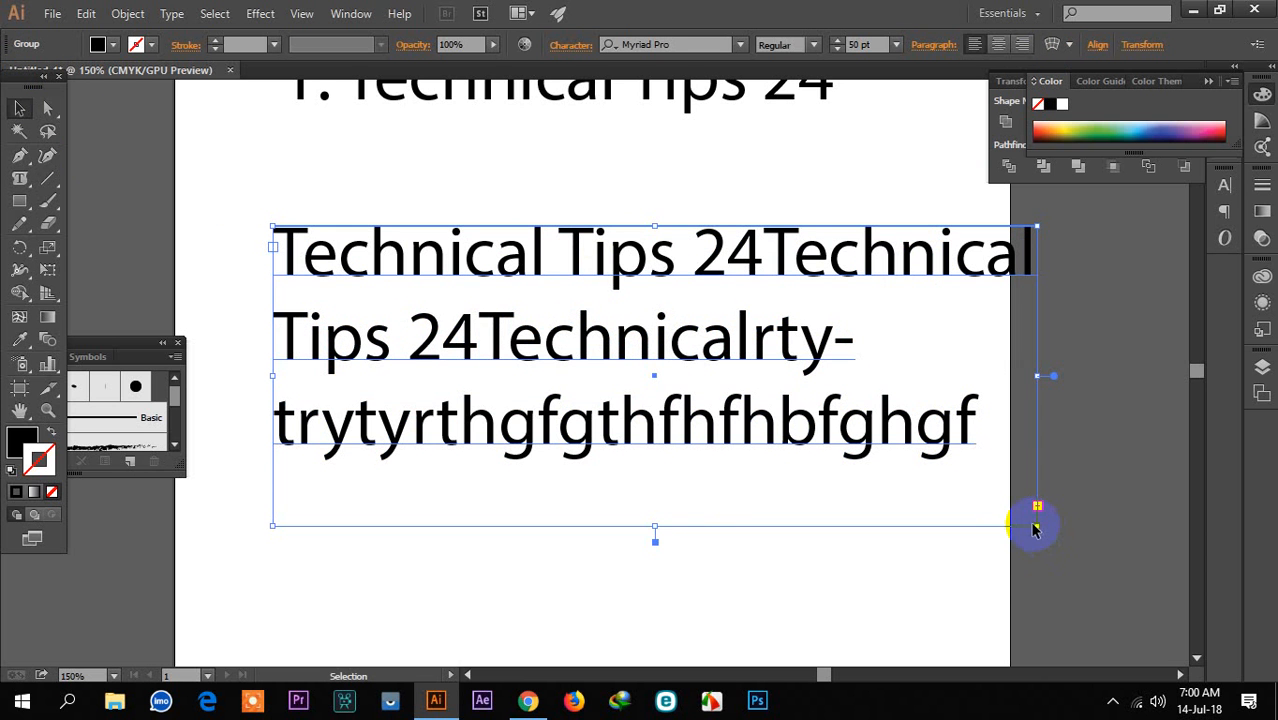
{"action": "left_click_drag", "start_coordinate": [1038, 530], "coordinate": [1093, 634]}
{"action": "scroll", "coordinate": [945, 482], "scroll_direction": "down", "scroll_amount": 2}
{"action": "scroll", "coordinate": [945, 482], "scroll_direction": "down", "scroll_amount": 1}
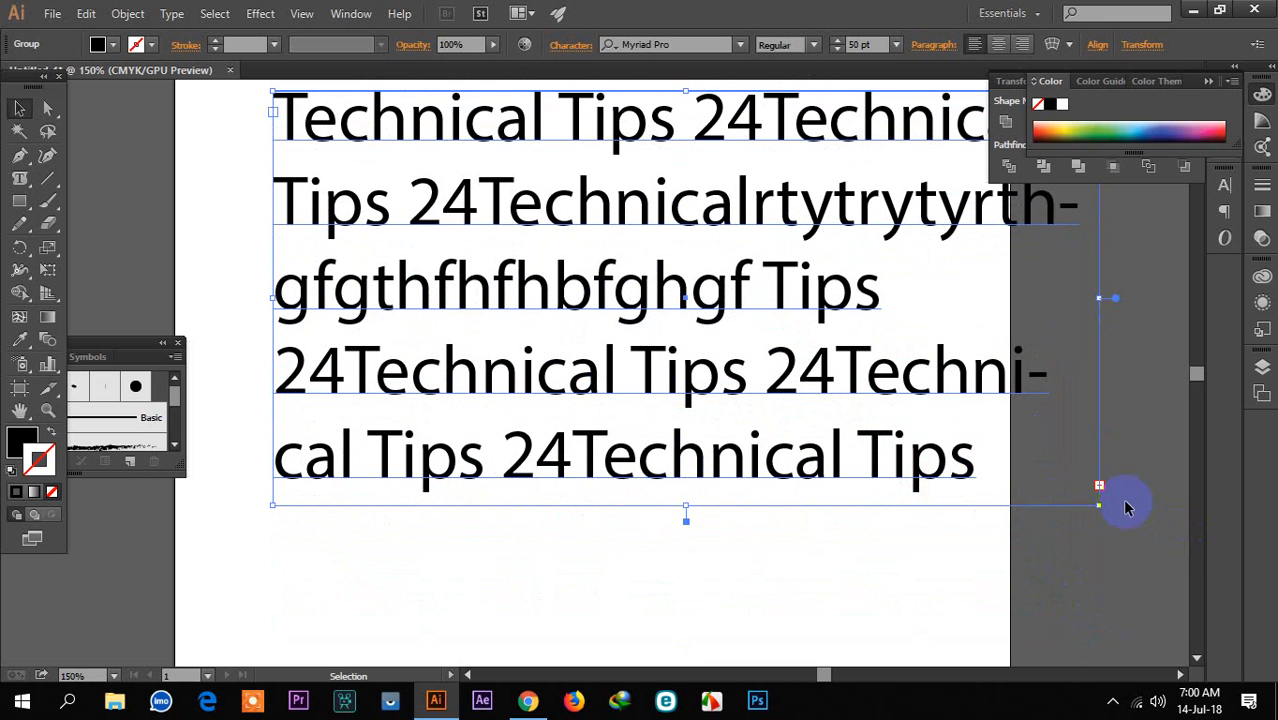
{"action": "left_click_drag", "start_coordinate": [1098, 510], "coordinate": [1110, 650]}
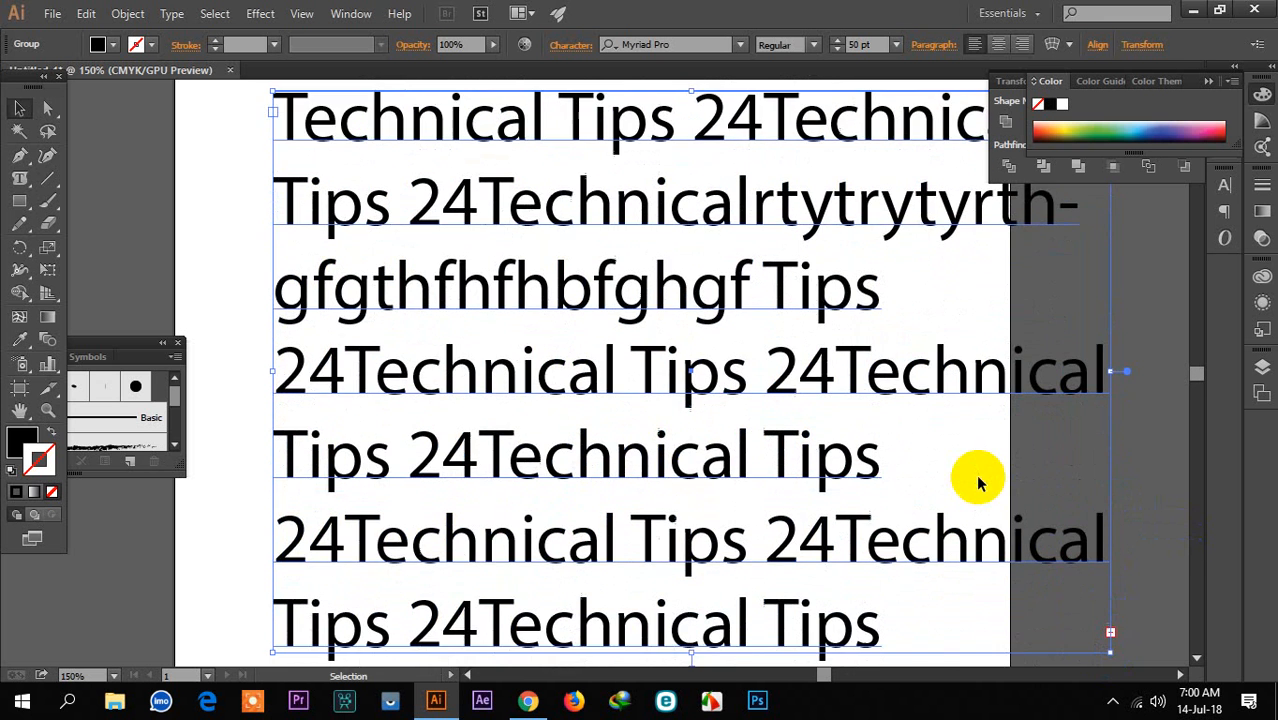
{"action": "scroll", "coordinate": [978, 482], "scroll_direction": "up", "scroll_amount": 5}
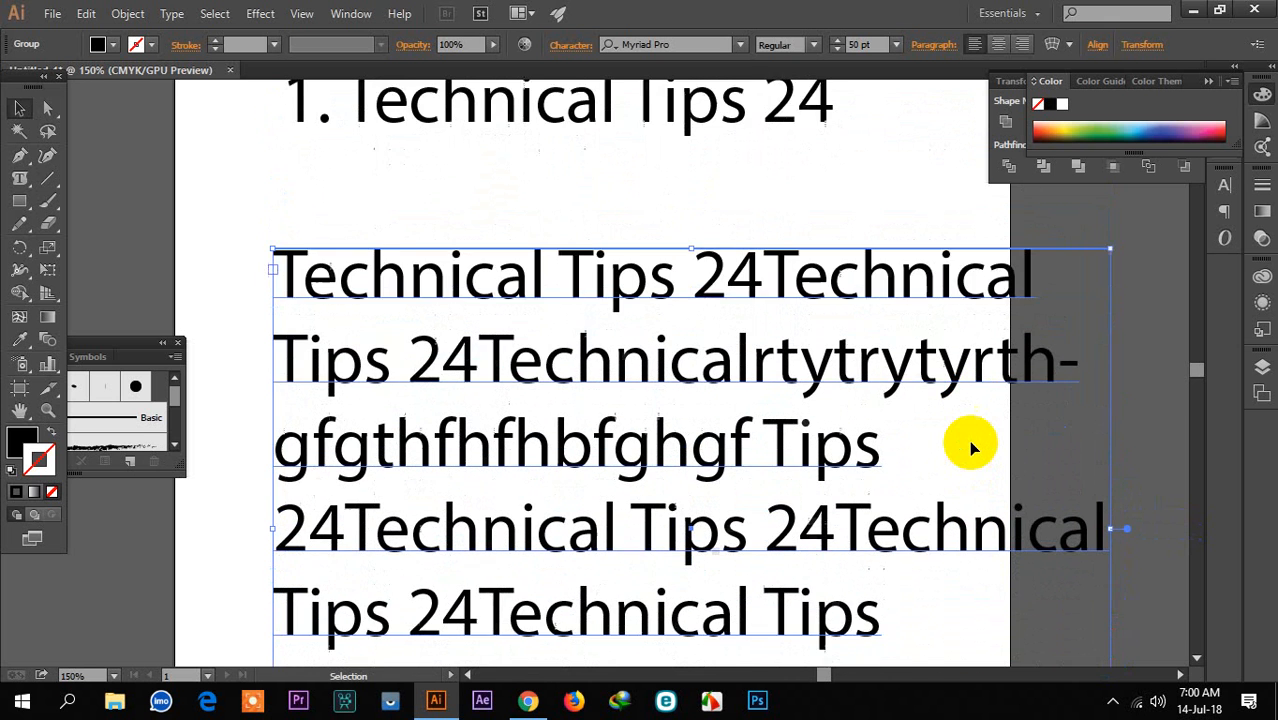
Step: Shrink the area type frame to one line of text and bring its width back inside the artboard
{"action": "scroll", "coordinate": [967, 447], "scroll_direction": "down", "scroll_amount": 2}
{"action": "scroll", "coordinate": [963, 440], "scroll_direction": "down", "scroll_amount": 2}
{"action": "scroll", "coordinate": [963, 433], "scroll_direction": "right", "scroll_amount": 3}
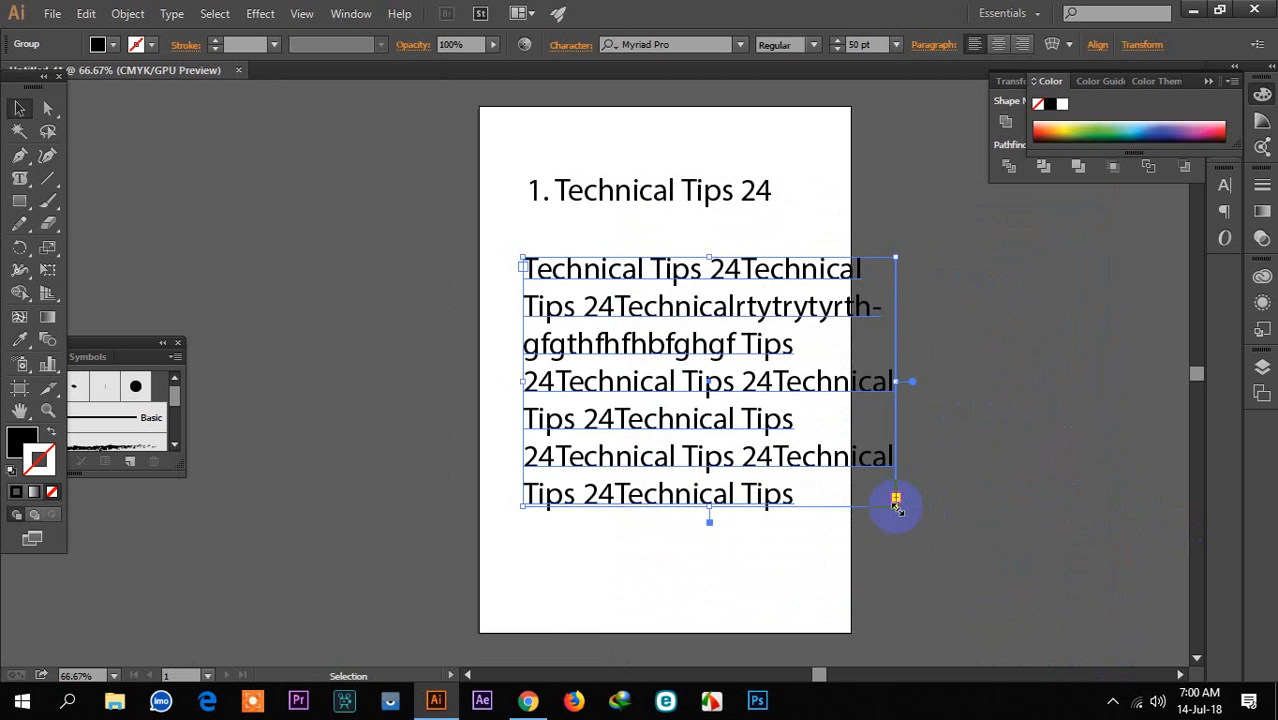
{"action": "left_click_drag", "start_coordinate": [896, 505], "coordinate": [825, 295]}
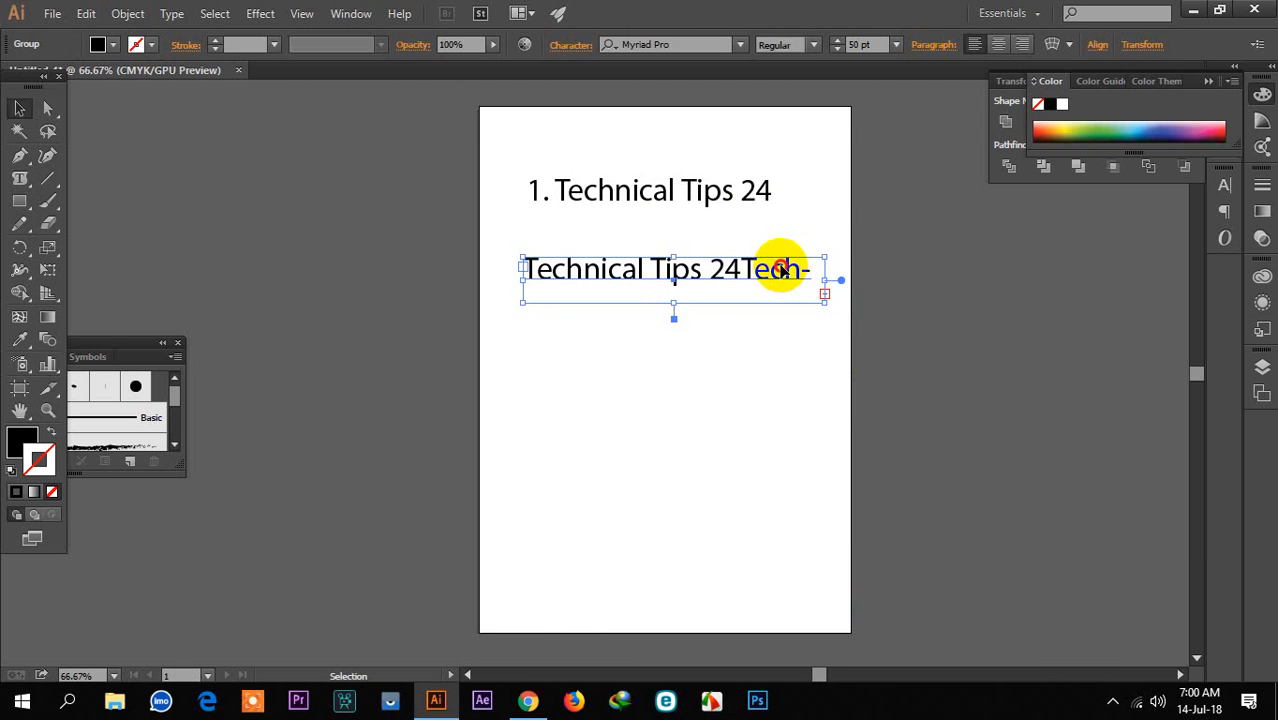
{"action": "double_click", "coordinate": [778, 262]}
{"action": "left_click", "coordinate": [330, 93]}
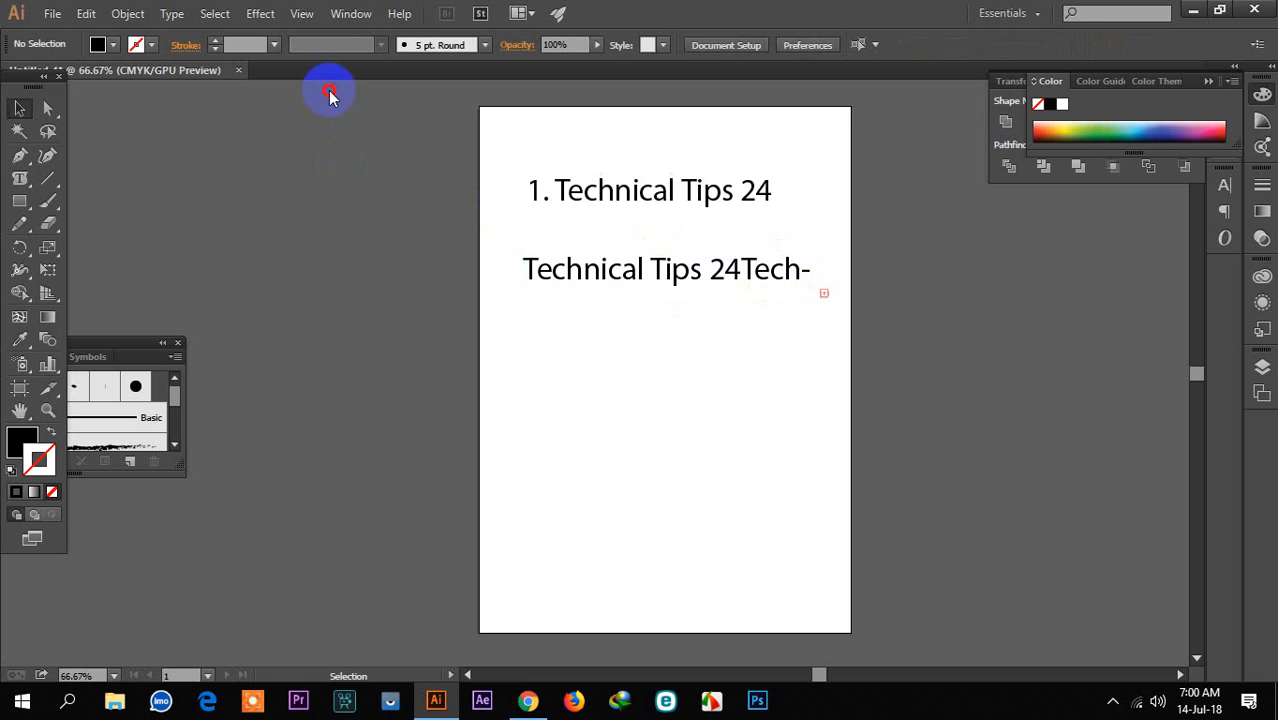
{"action": "double_click", "coordinate": [756, 264]}
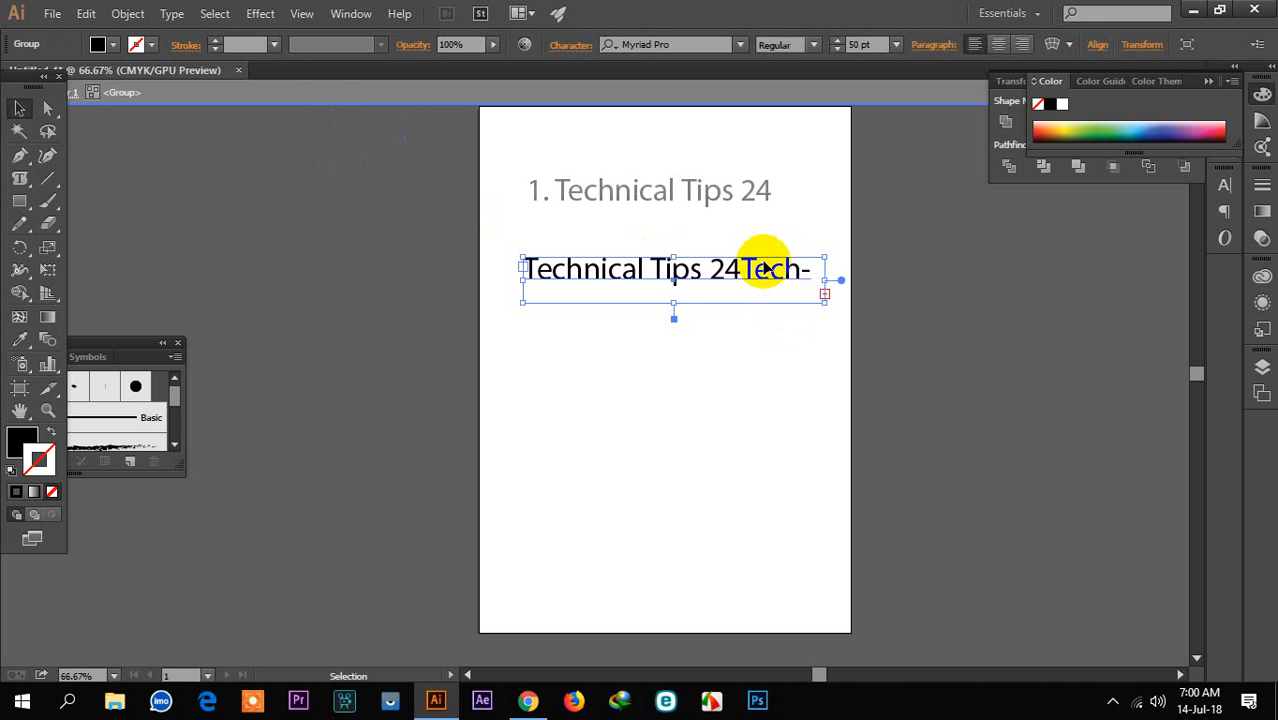
{"action": "left_click", "coordinate": [328, 94]}
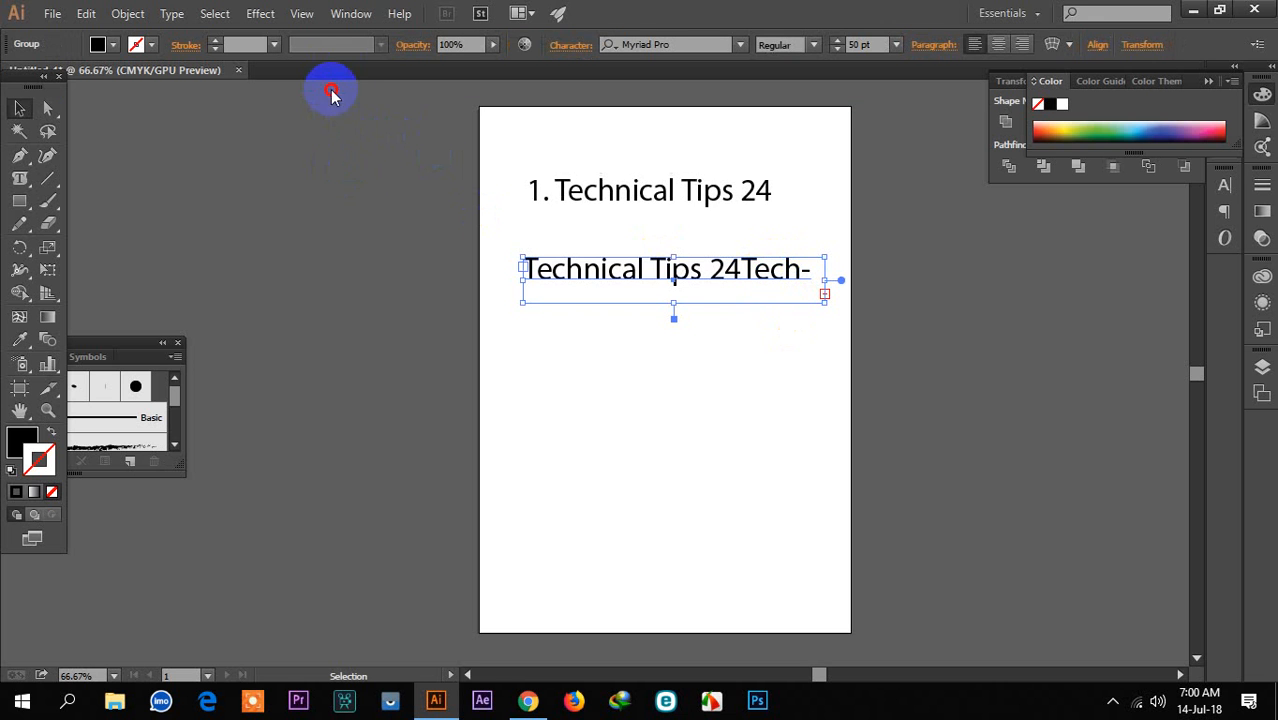
{"action": "double_click", "coordinate": [633, 270]}
{"action": "double_click", "coordinate": [653, 271]}
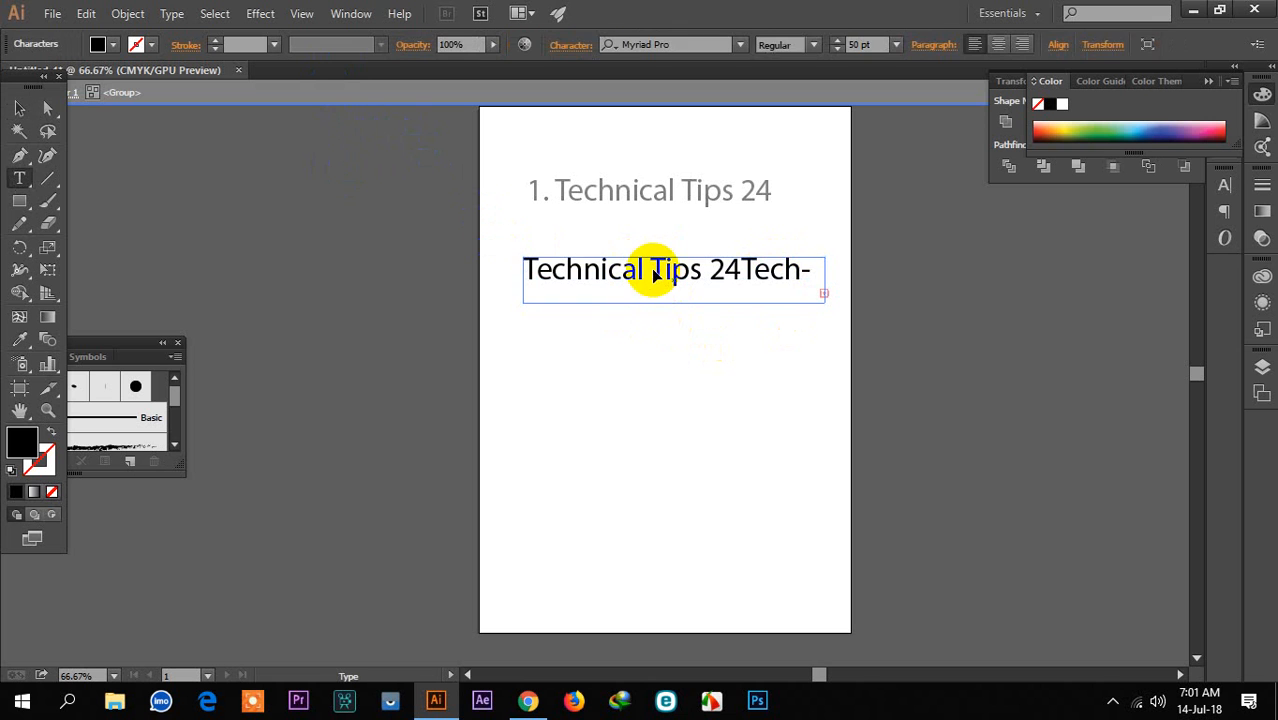
{"action": "left_click", "coordinate": [332, 98]}
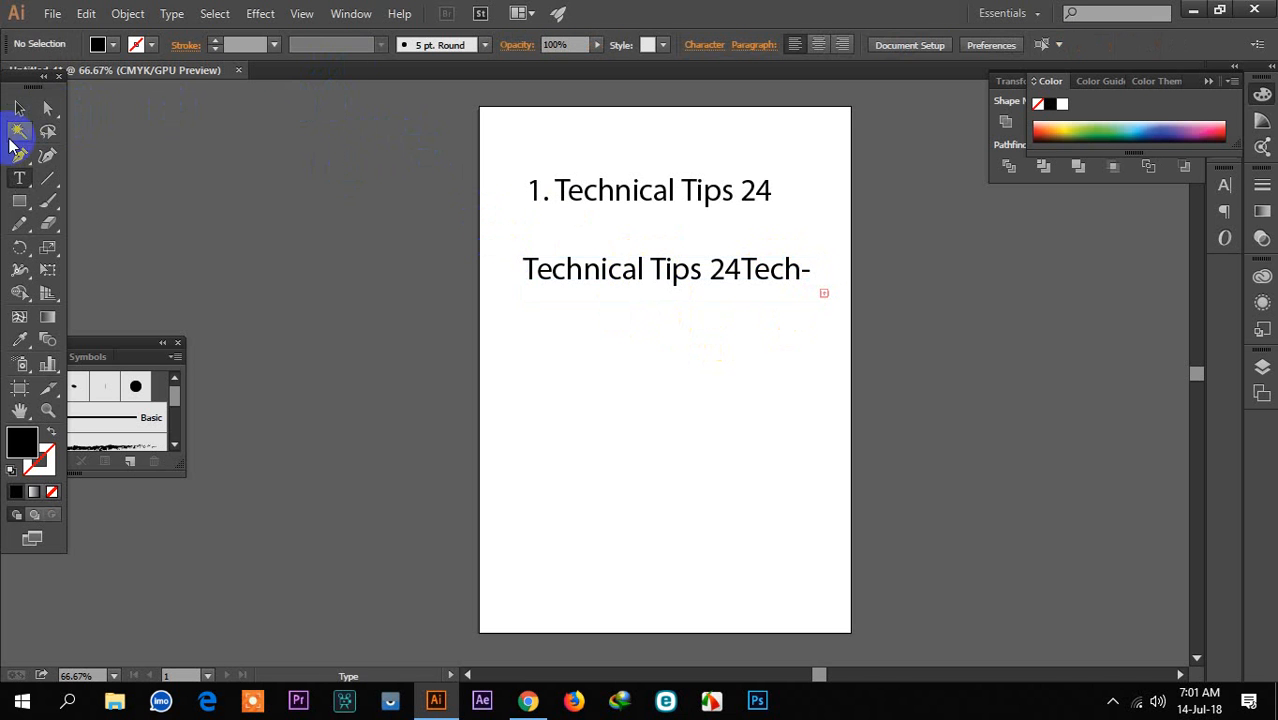
Step: Set the font size of all text in the area type frame to 12 pt
{"action": "left_click", "coordinate": [566, 272]}
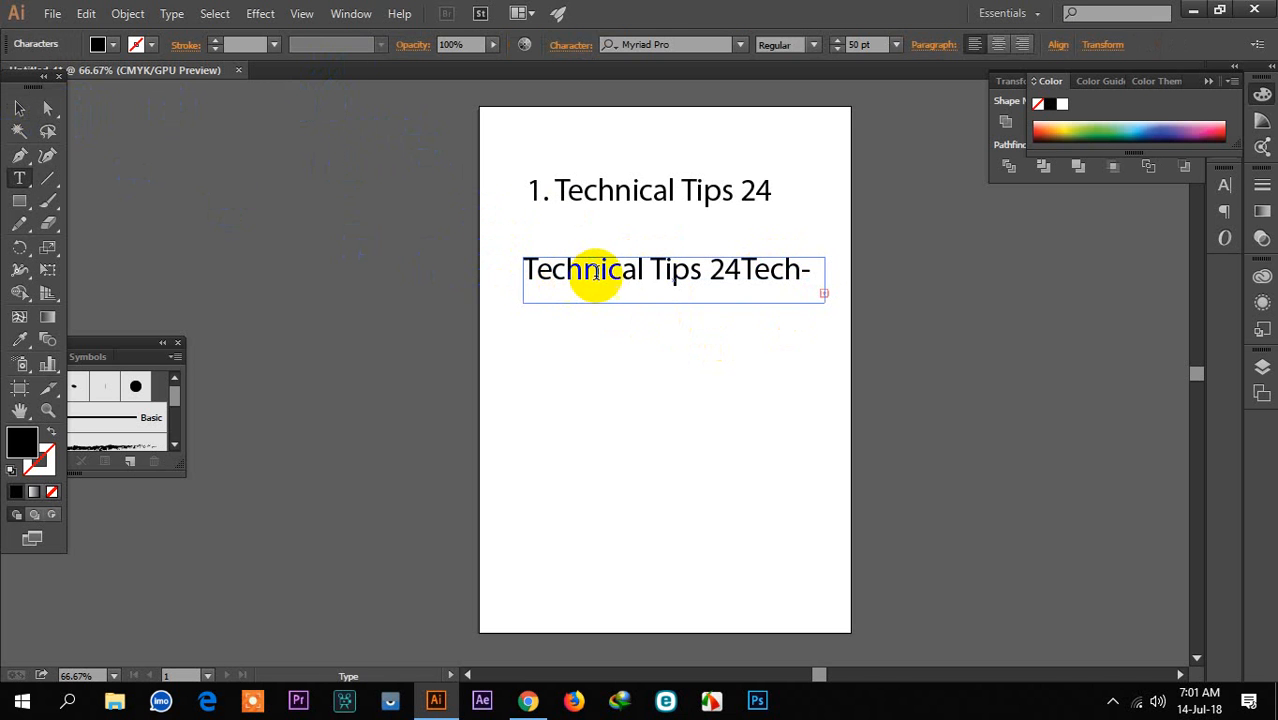
{"action": "double_click", "coordinate": [740, 272]}
{"action": "key", "text": "ctrl+a"}
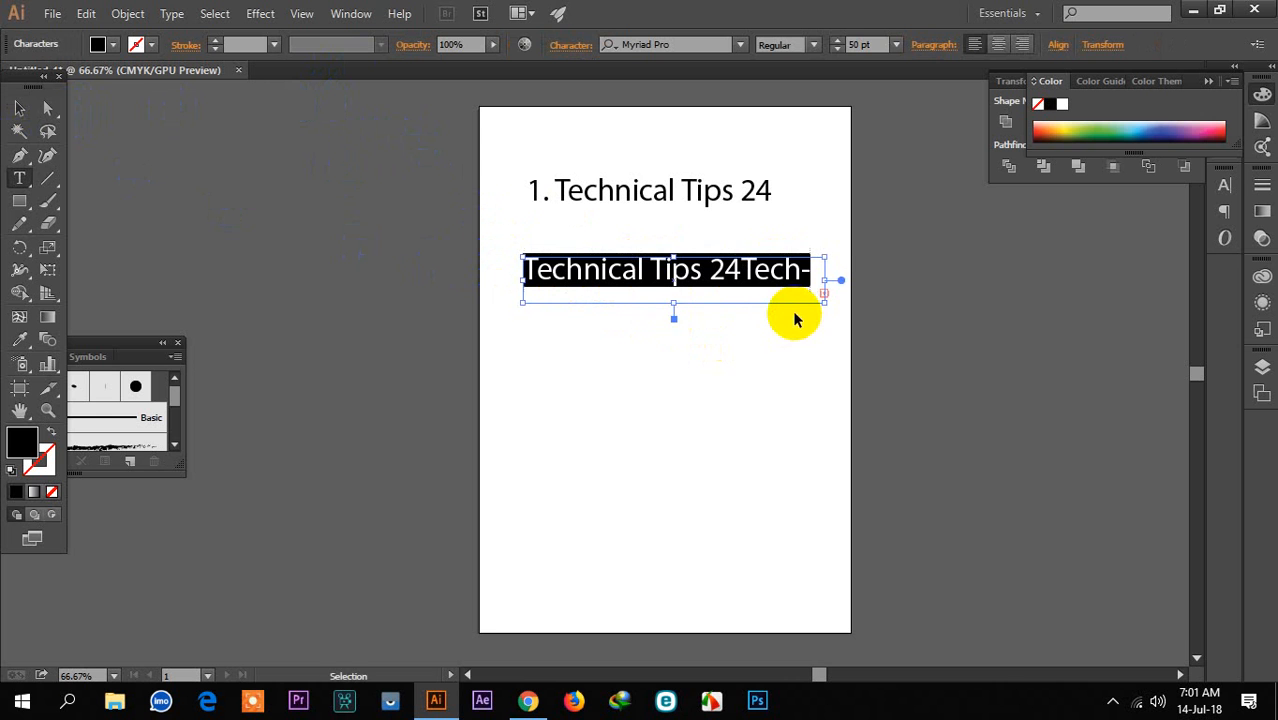
{"action": "left_click", "coordinate": [860, 44]}
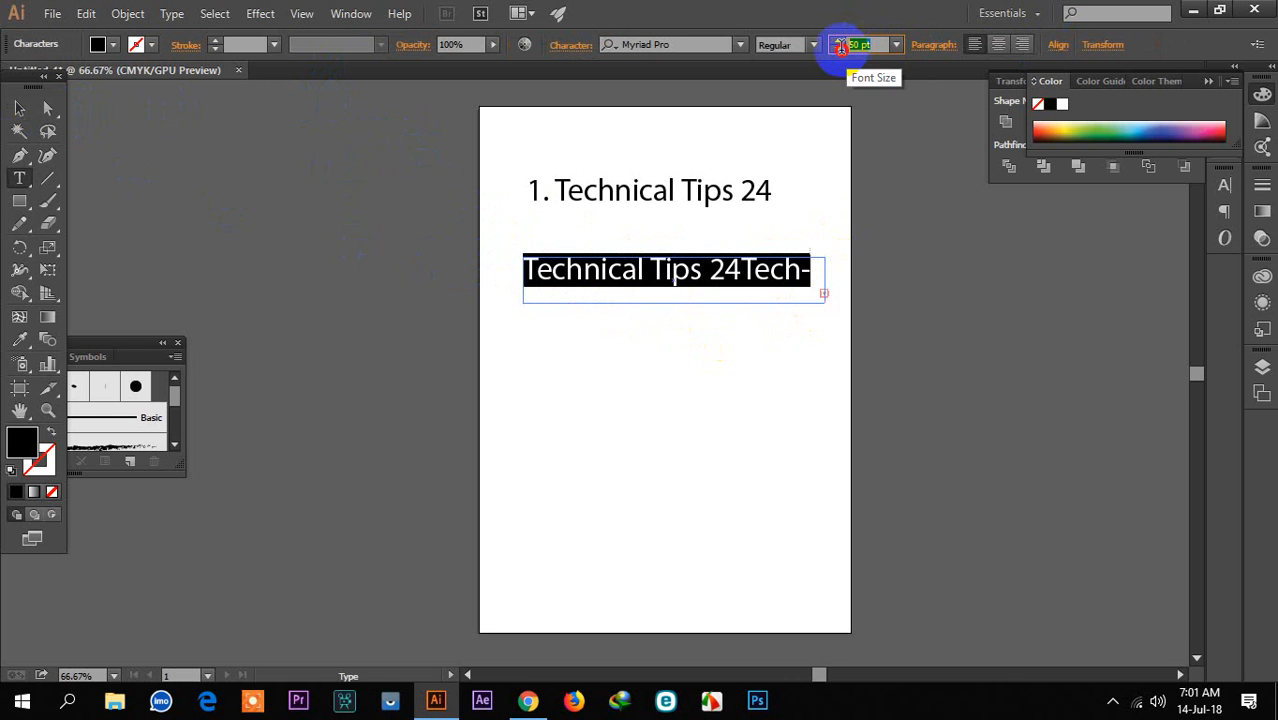
{"action": "type", "text": "12"}
{"action": "key", "text": "Return"}
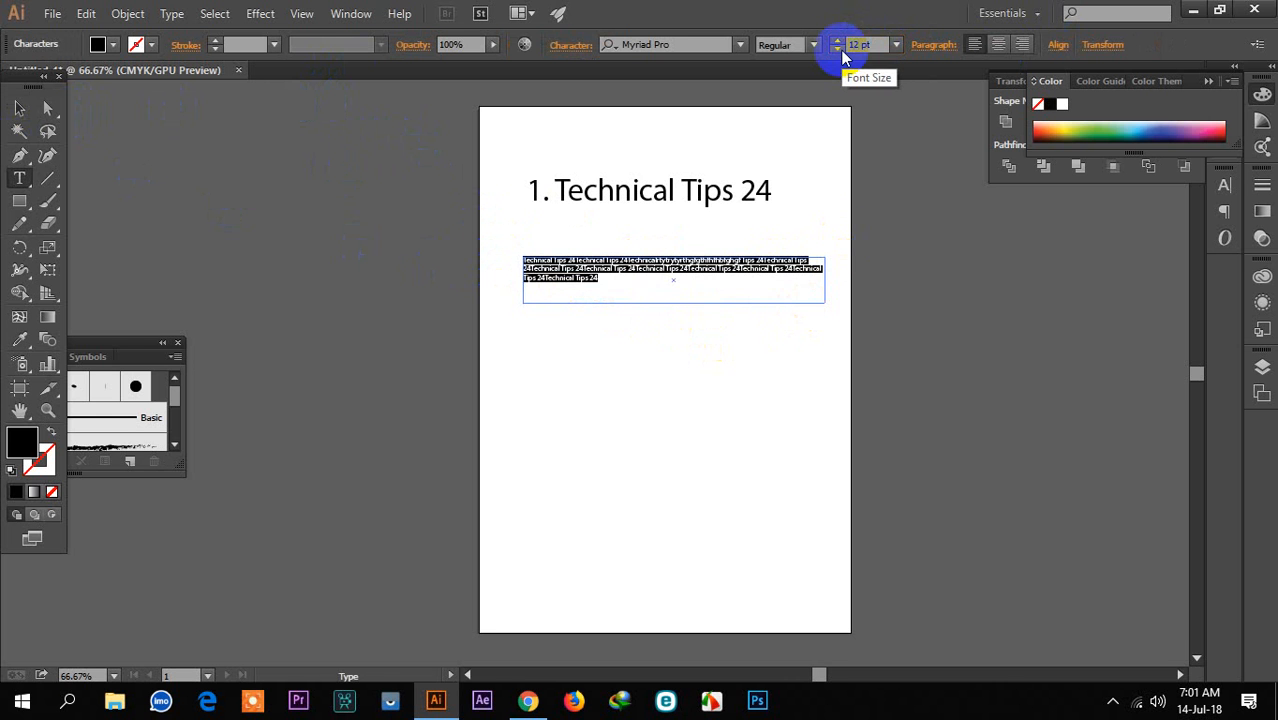
{"action": "scroll", "coordinate": [696, 297], "scroll_direction": "up", "scroll_amount": 3}
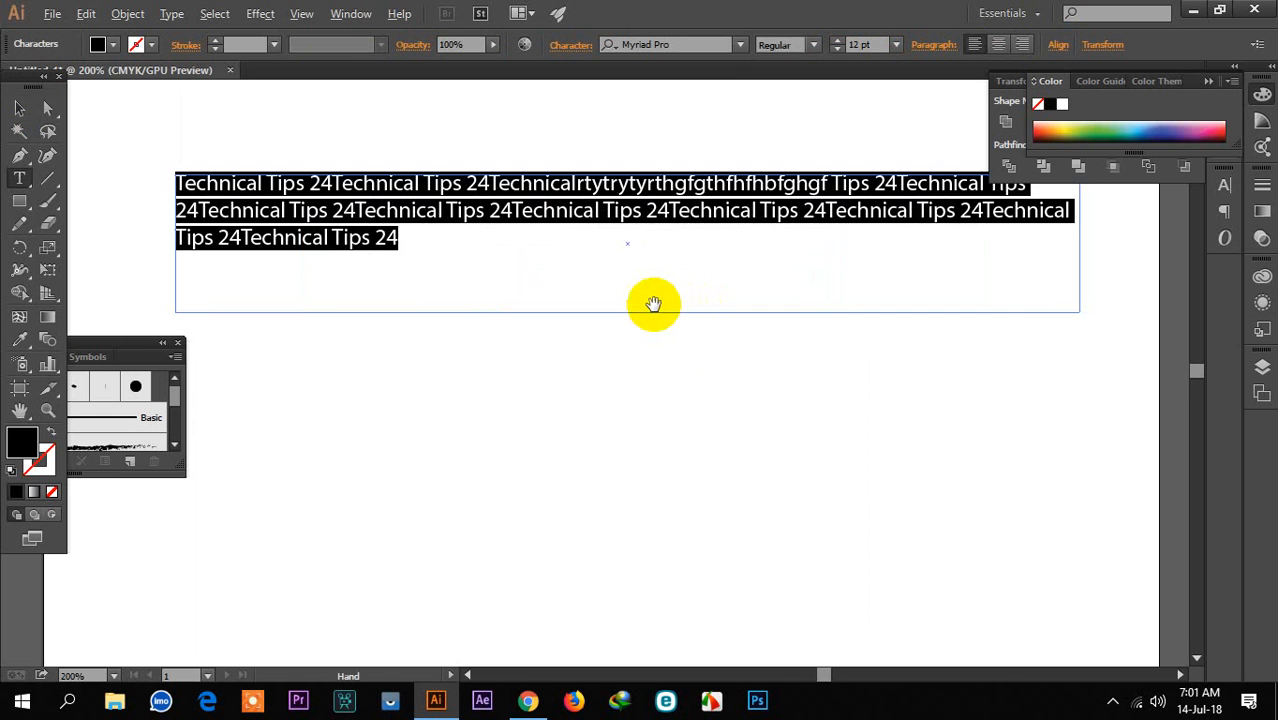
{"action": "left_click", "coordinate": [513, 234]}
Step: Move the area type frame up so it sits directly beneath the "1. Technical Tips 24" heading
{"action": "scroll", "coordinate": [513, 300], "scroll_direction": "up", "scroll_amount": 3}
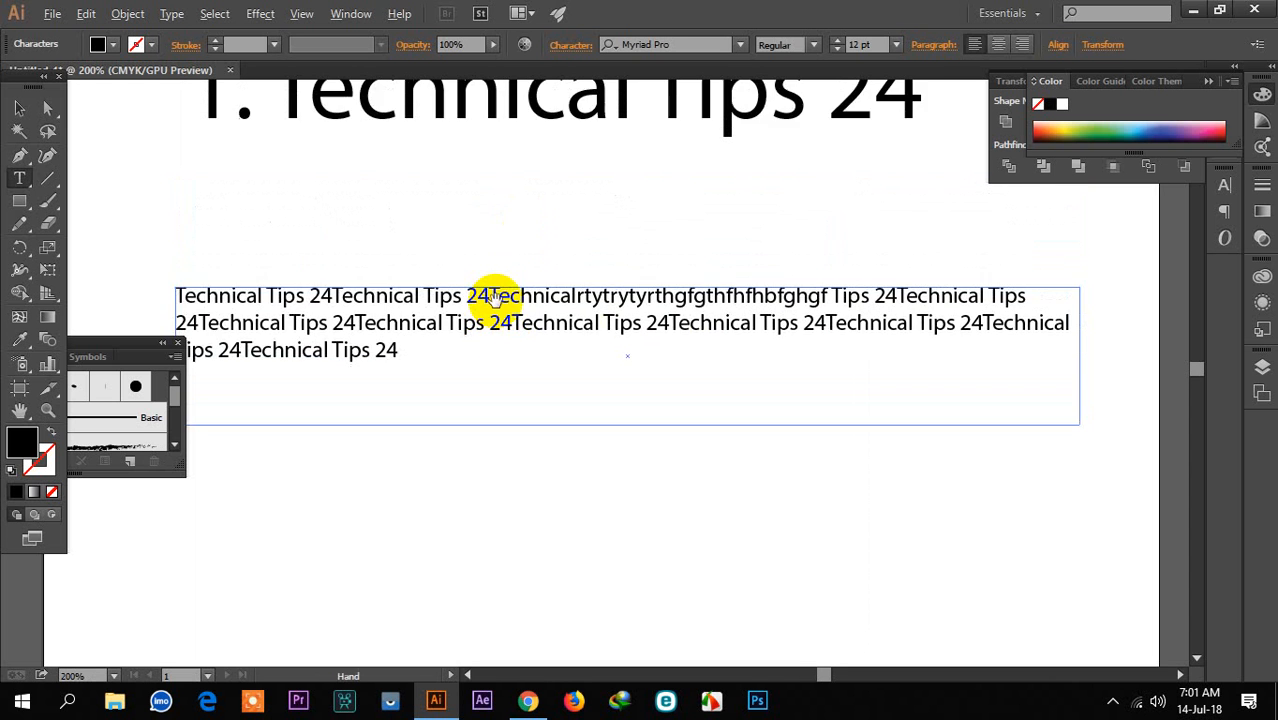
{"action": "scroll", "coordinate": [494, 297], "scroll_direction": "down", "scroll_amount": 1}
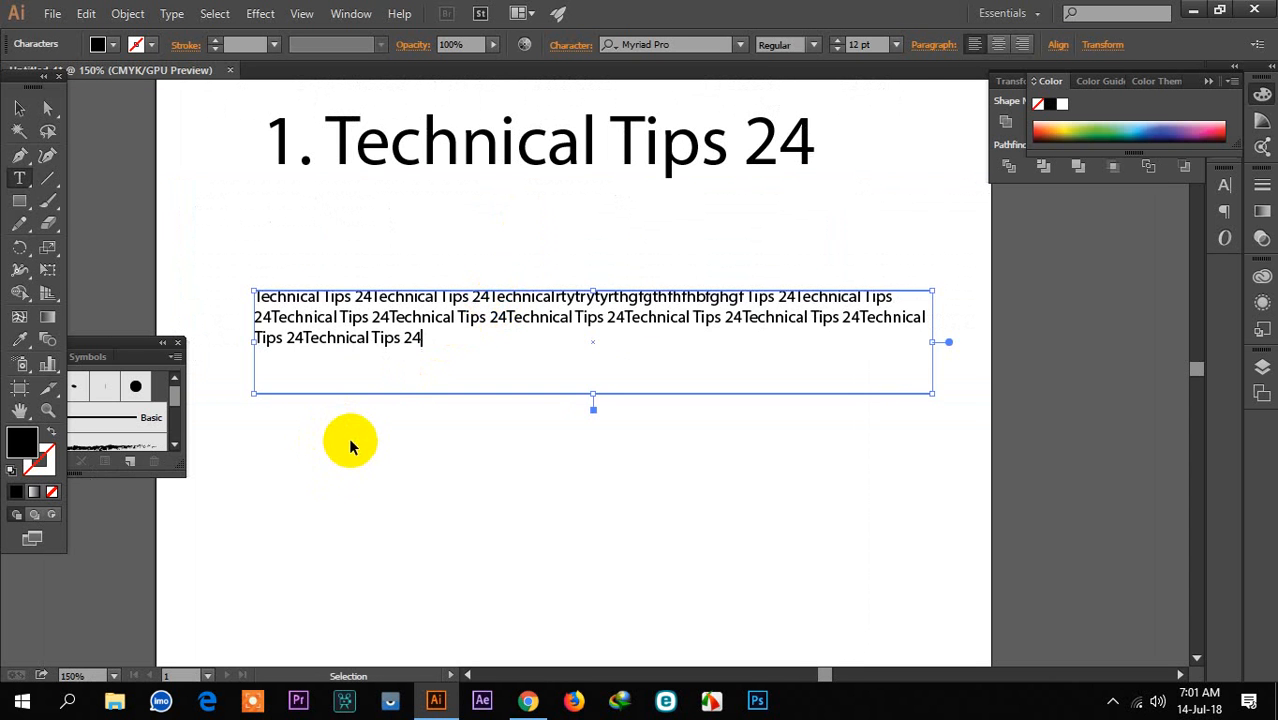
{"action": "scroll", "coordinate": [348, 439], "scroll_direction": "right", "scroll_amount": 1}
{"action": "scroll", "coordinate": [313, 451], "scroll_direction": "up", "scroll_amount": 2}
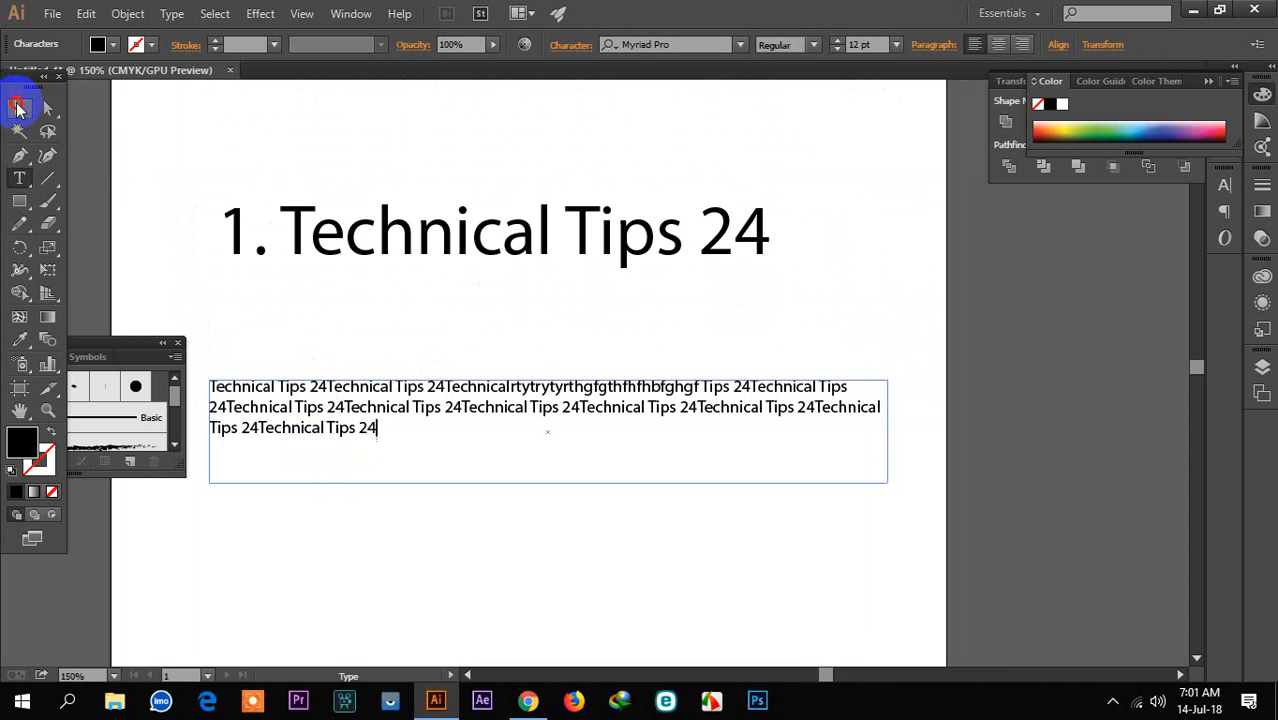
{"action": "left_click", "coordinate": [20, 106]}
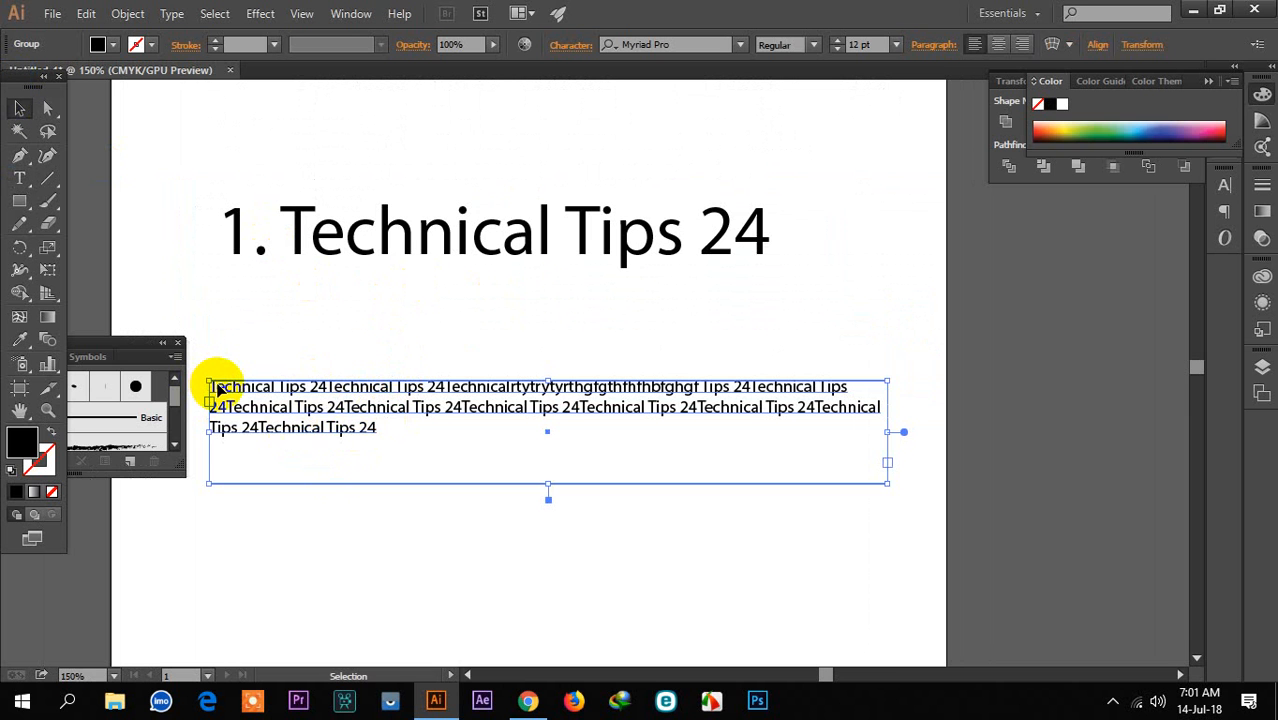
{"action": "left_click_drag", "start_coordinate": [214, 388], "coordinate": [216, 302]}
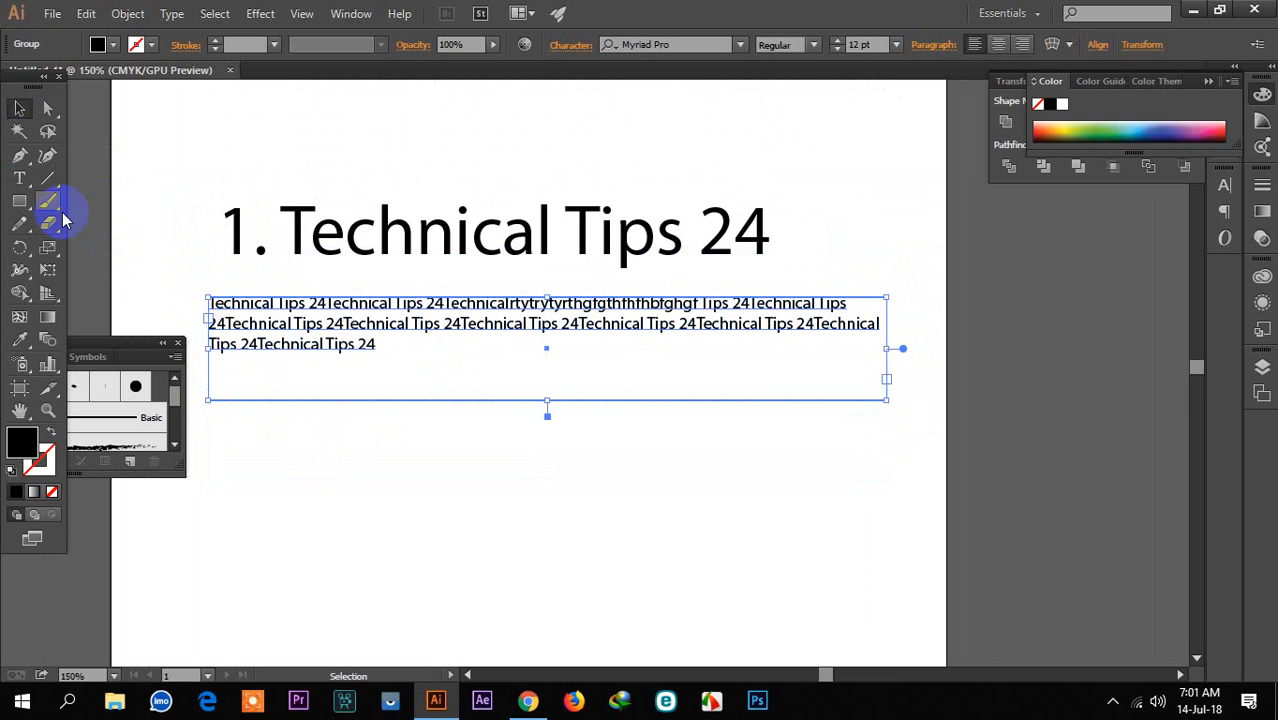
Step: Make Type on a Path the current type tool and draw a circle below the paragraph with the Ellipse Tool
{"action": "left_click", "coordinate": [22, 184]}
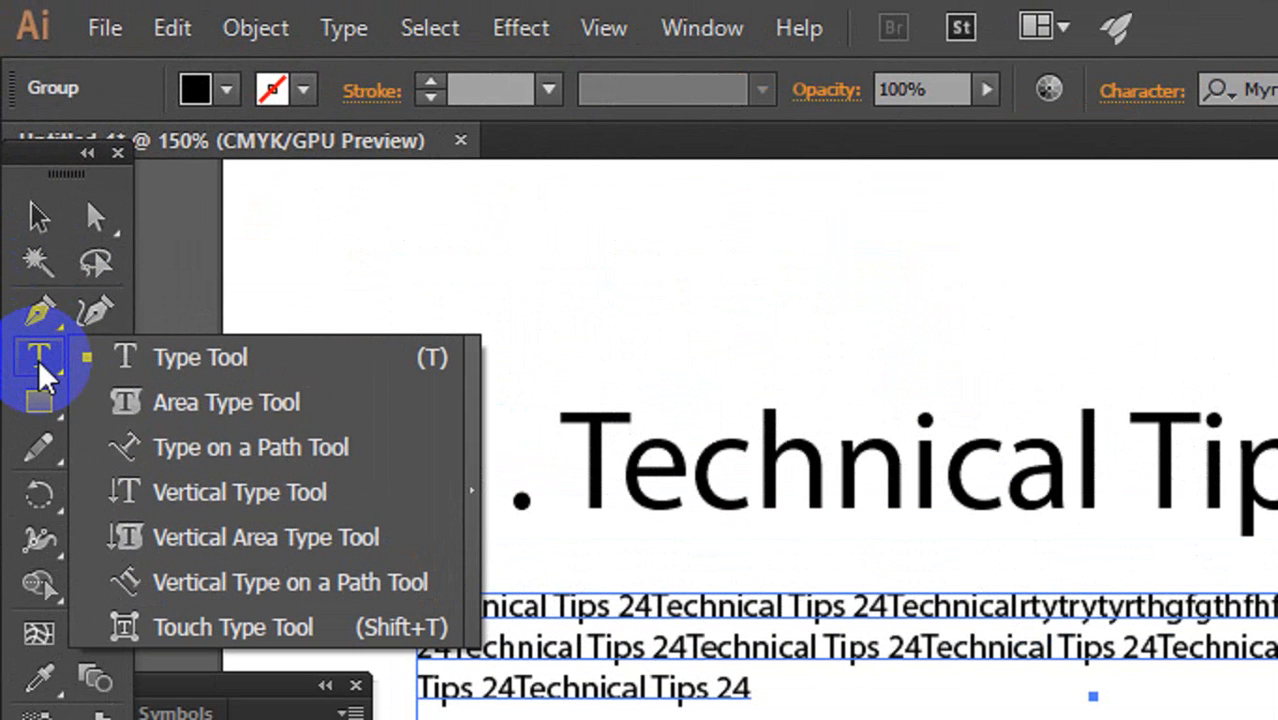
{"action": "left_click", "coordinate": [183, 448]}
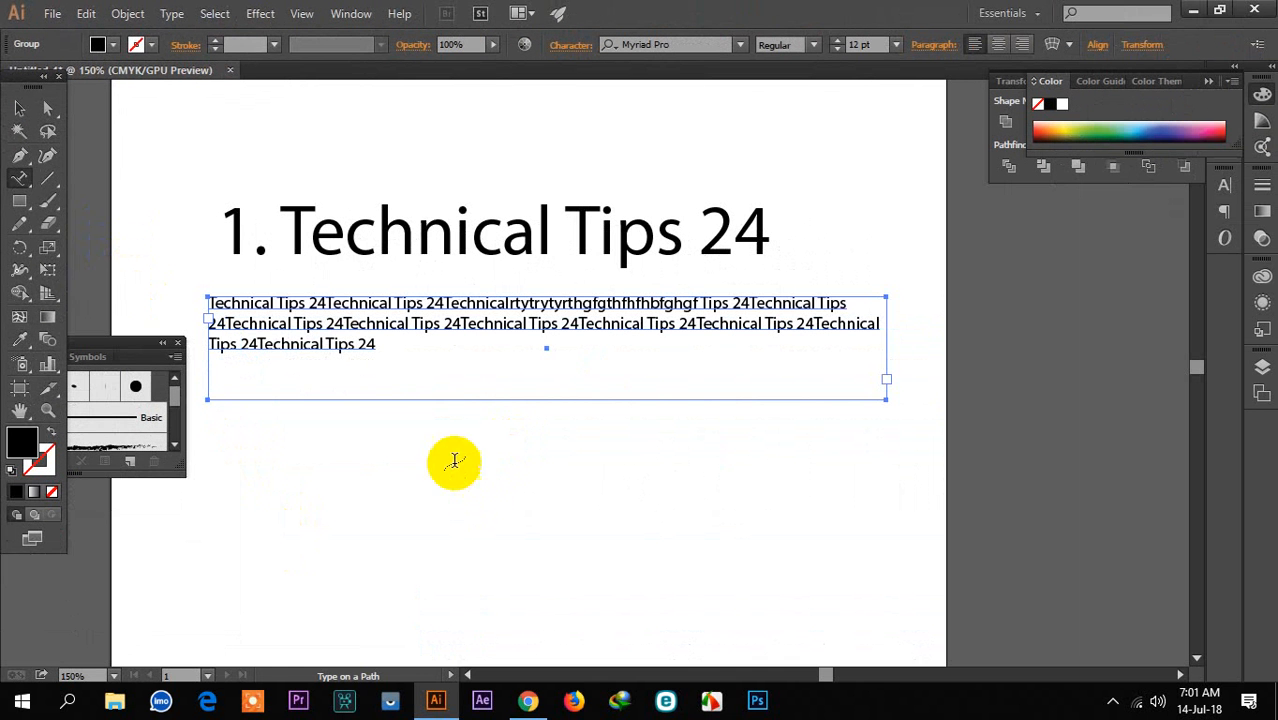
{"action": "left_click", "coordinate": [20, 200]}
{"action": "left_click", "coordinate": [20, 204]}
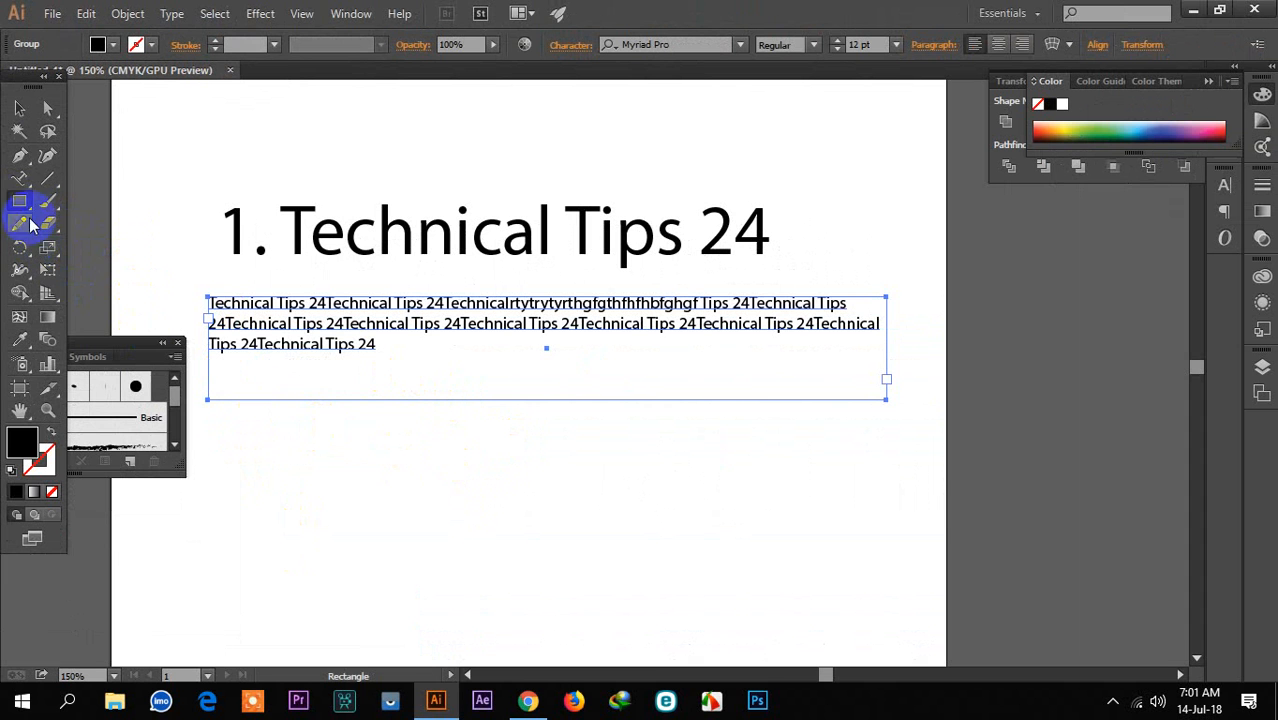
{"action": "left_click_drag", "start_coordinate": [18, 205], "coordinate": [67, 244]}
{"action": "scroll", "coordinate": [484, 502], "scroll_direction": "down", "scroll_amount": 2}
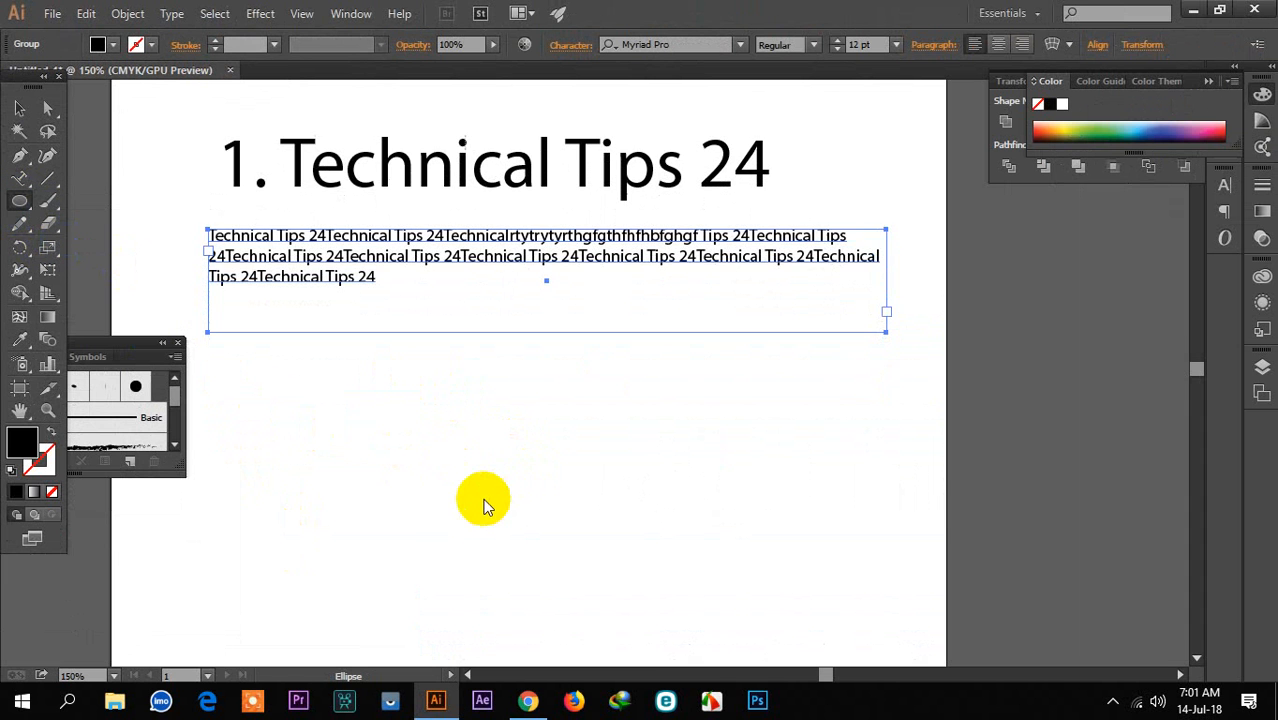
{"action": "left_click_drag", "start_coordinate": [507, 484], "coordinate": [622, 599]}
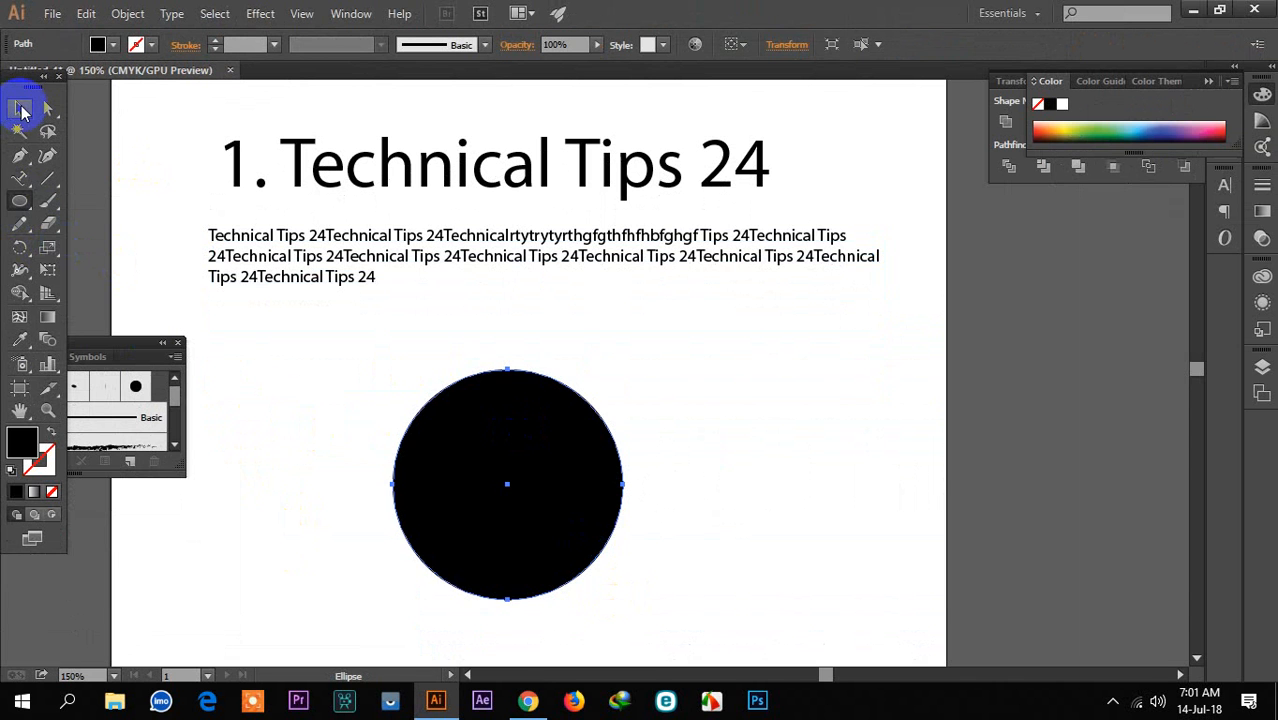
Step: Give the circle no fill and a black 4 pt stroke, then deselect it
{"action": "left_click", "coordinate": [55, 497]}
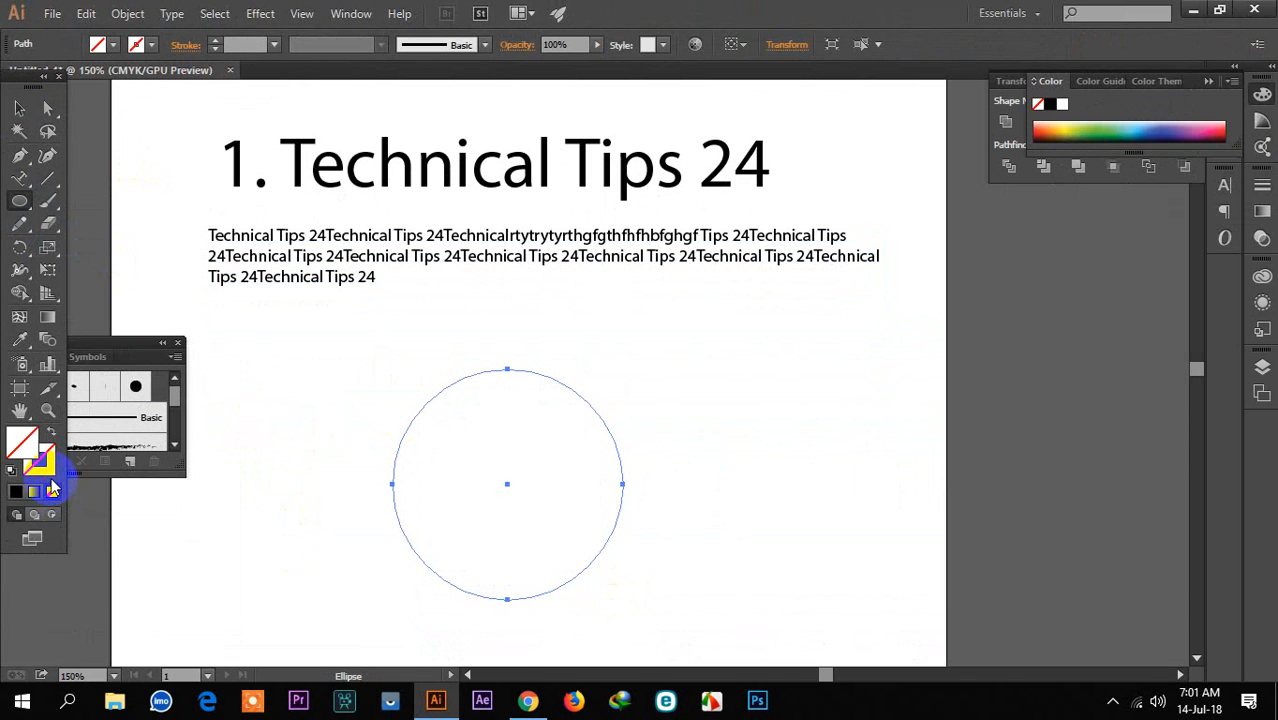
{"action": "left_click", "coordinate": [47, 470]}
{"action": "left_click", "coordinate": [15, 492]}
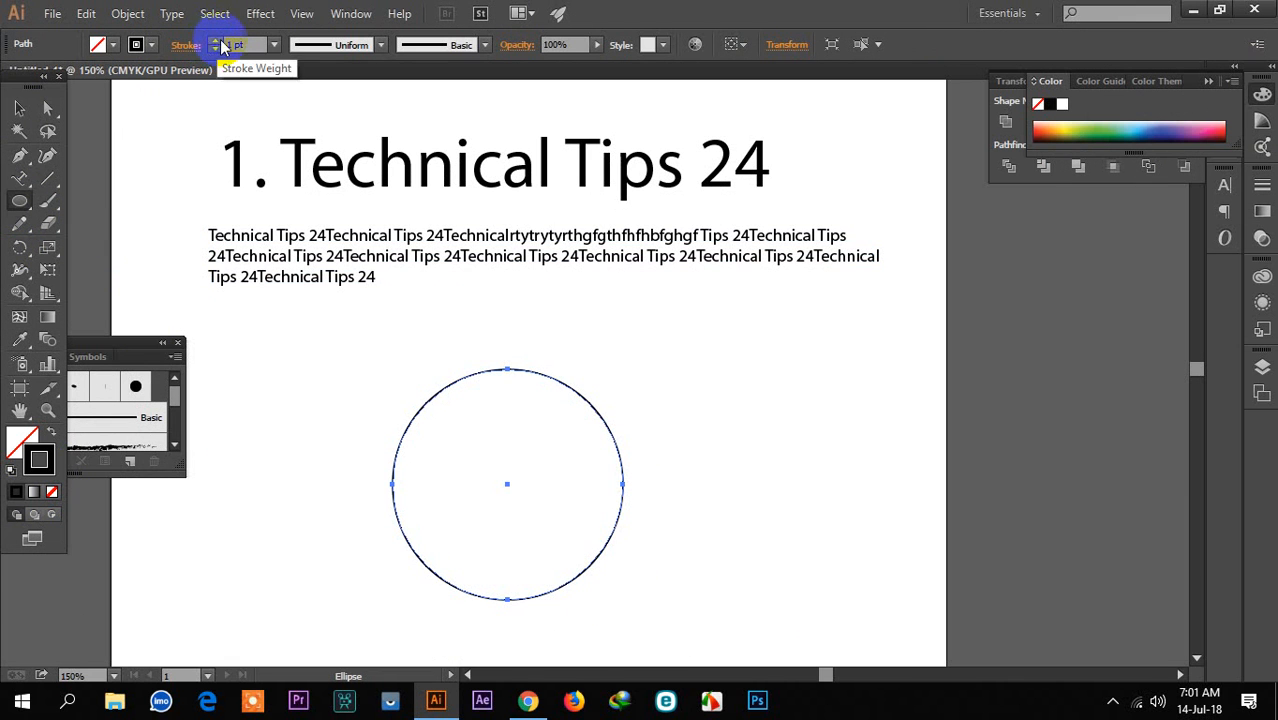
{"action": "left_click", "coordinate": [215, 40]}
{"action": "left_click", "coordinate": [215, 40]}
{"action": "left_click", "coordinate": [215, 40]}
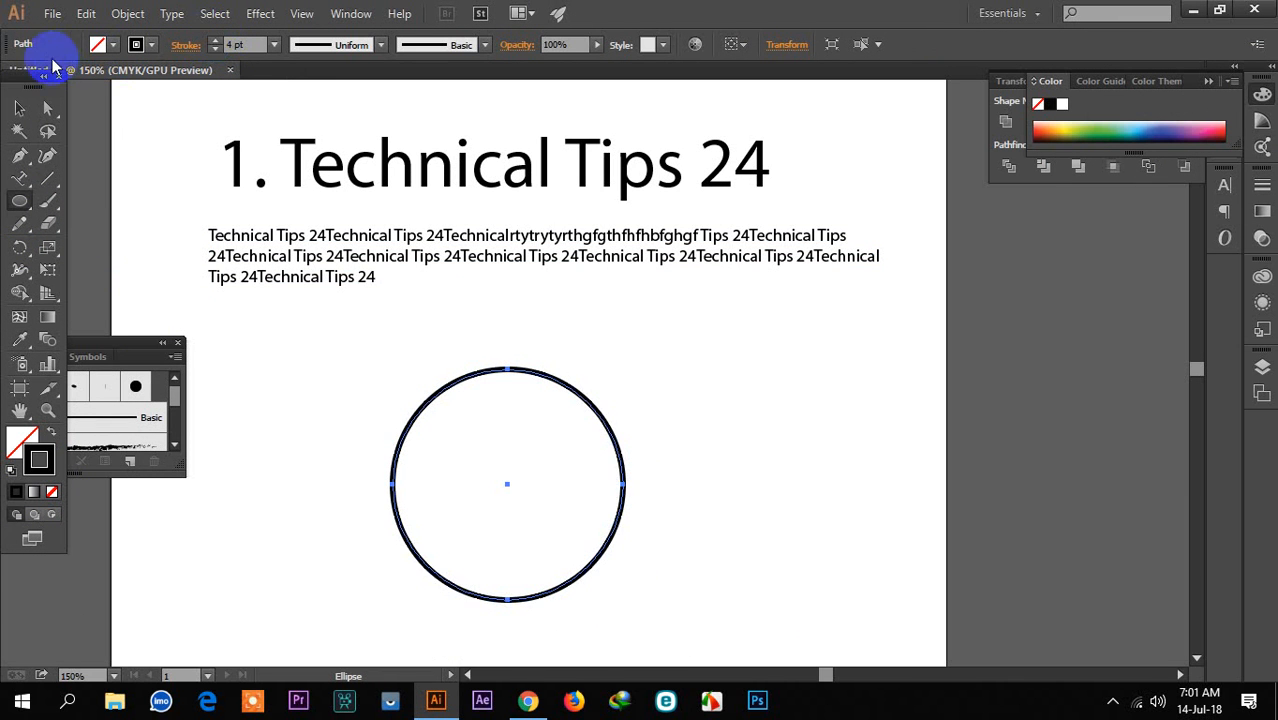
{"action": "left_click", "coordinate": [129, 251]}
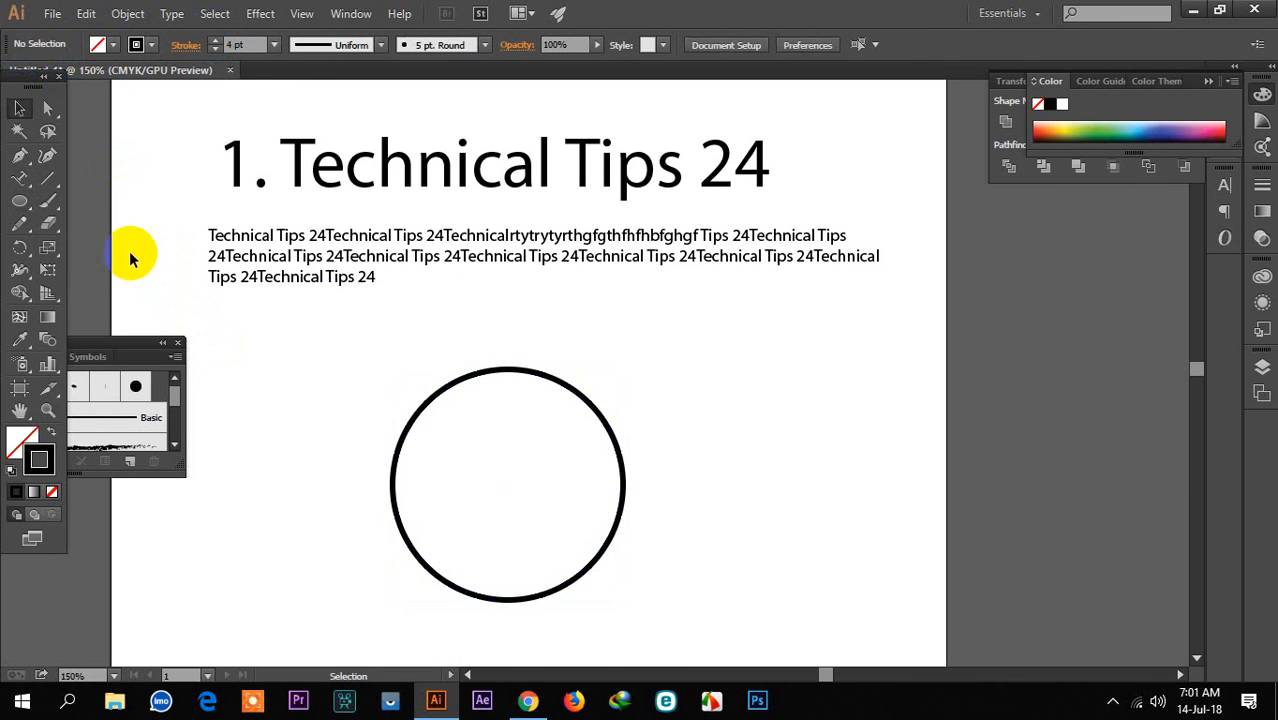
Step: Convert the circle's outline into a text path with the Type on a Path Tool, starting the text at its upper-left edge
{"action": "left_click", "coordinate": [22, 179]}
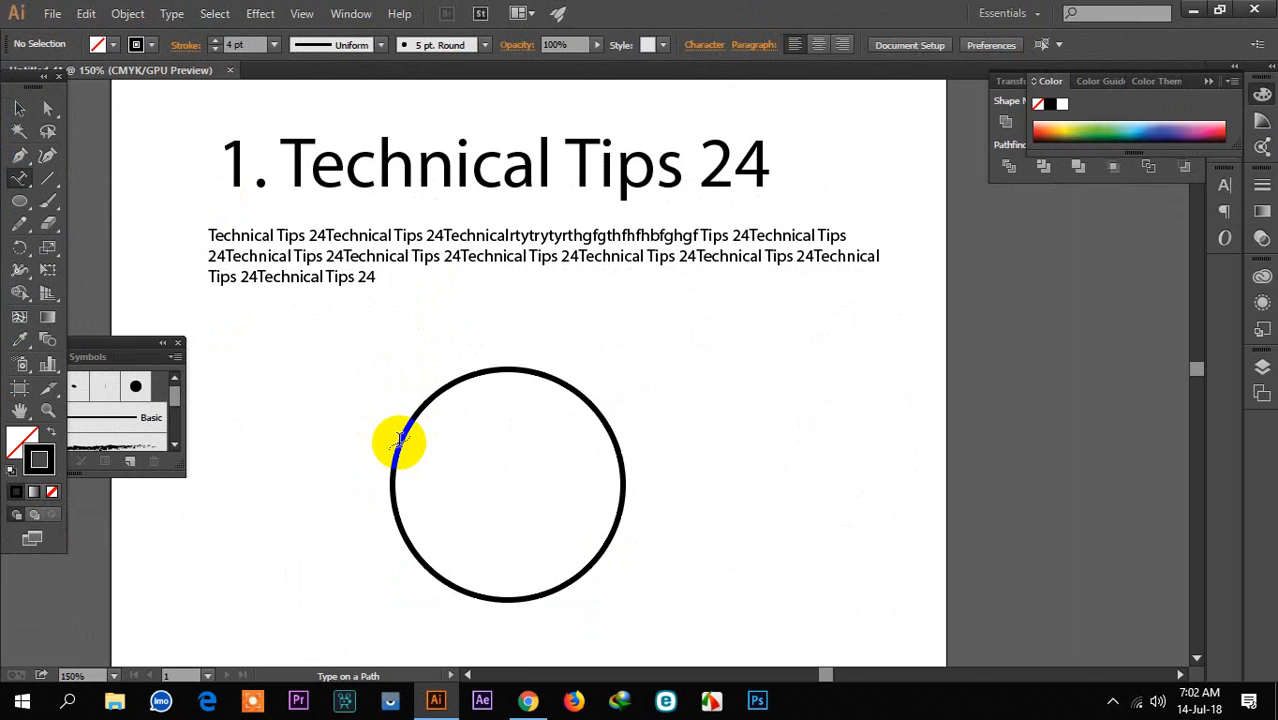
{"action": "left_click", "coordinate": [400, 440]}
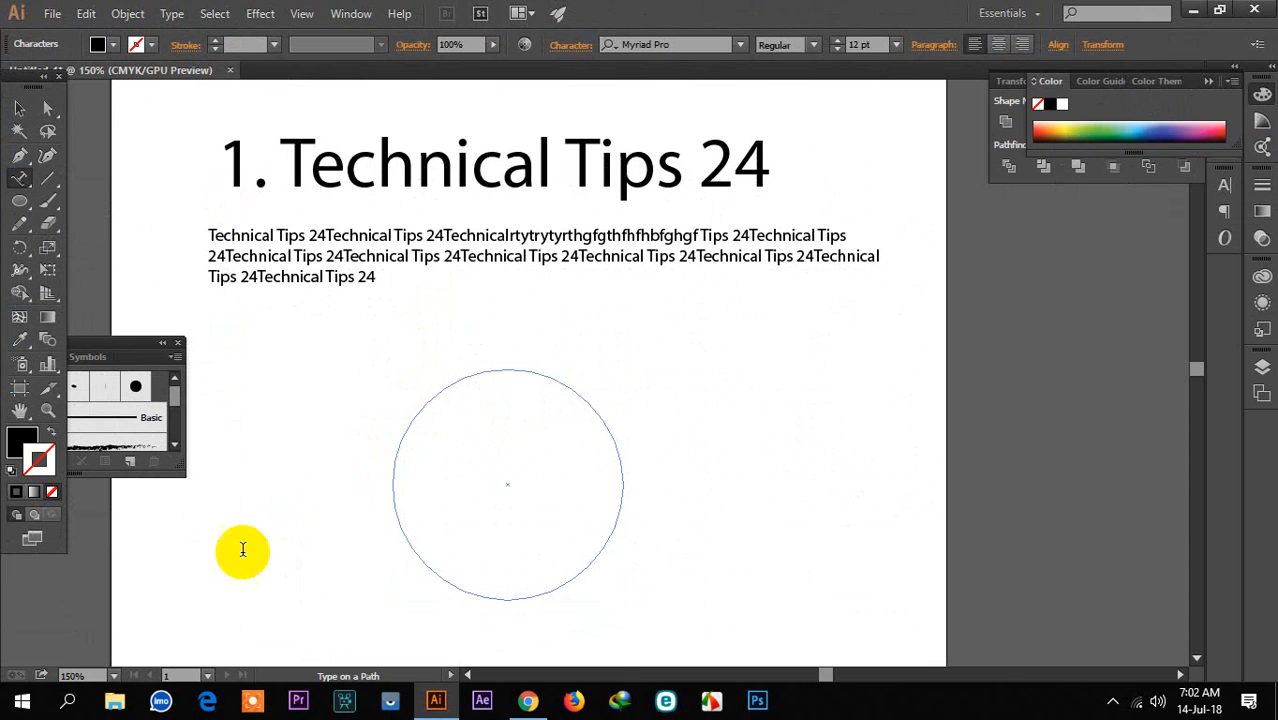
{"action": "scroll", "coordinate": [392, 440], "scroll_direction": "up", "scroll_amount": 4}
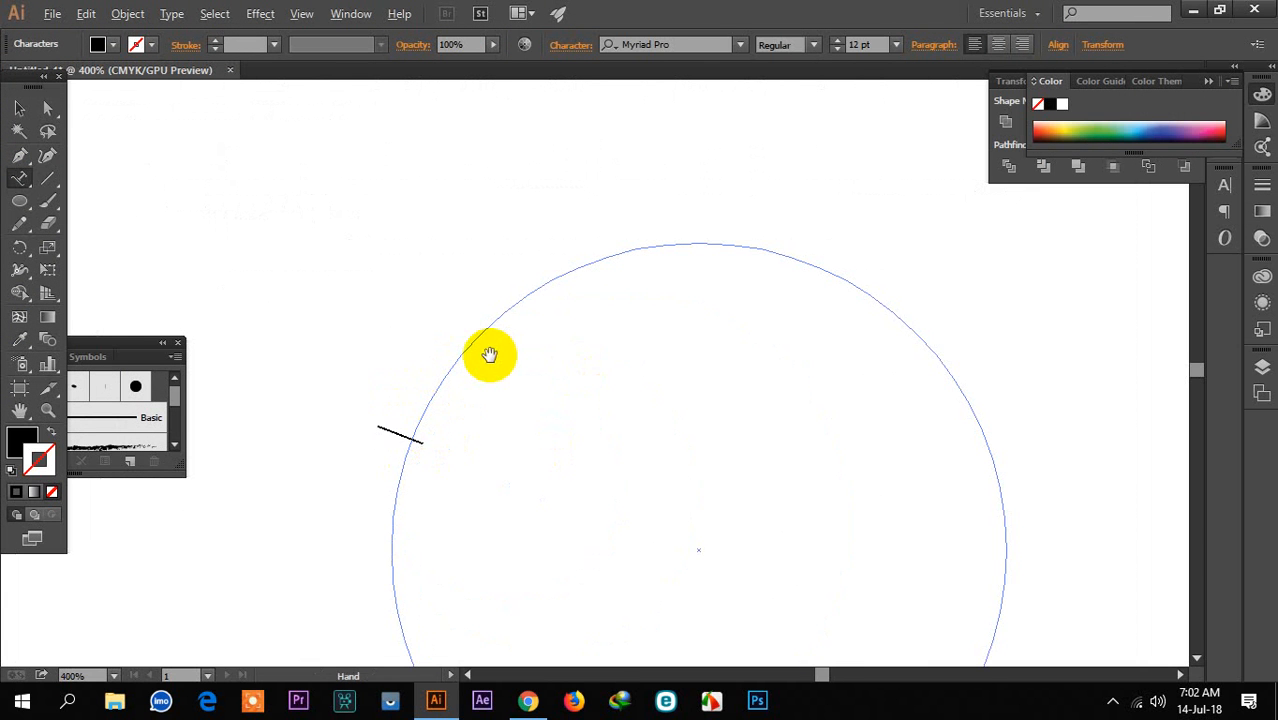
Step: Enter "Technical Tips 24" repeatedly along the circle at 50 pt until the text runs around it, then deselect
{"action": "scroll", "coordinate": [489, 355], "scroll_direction": "down", "scroll_amount": 3}
{"action": "type", "text": "Technical Tips 24"}
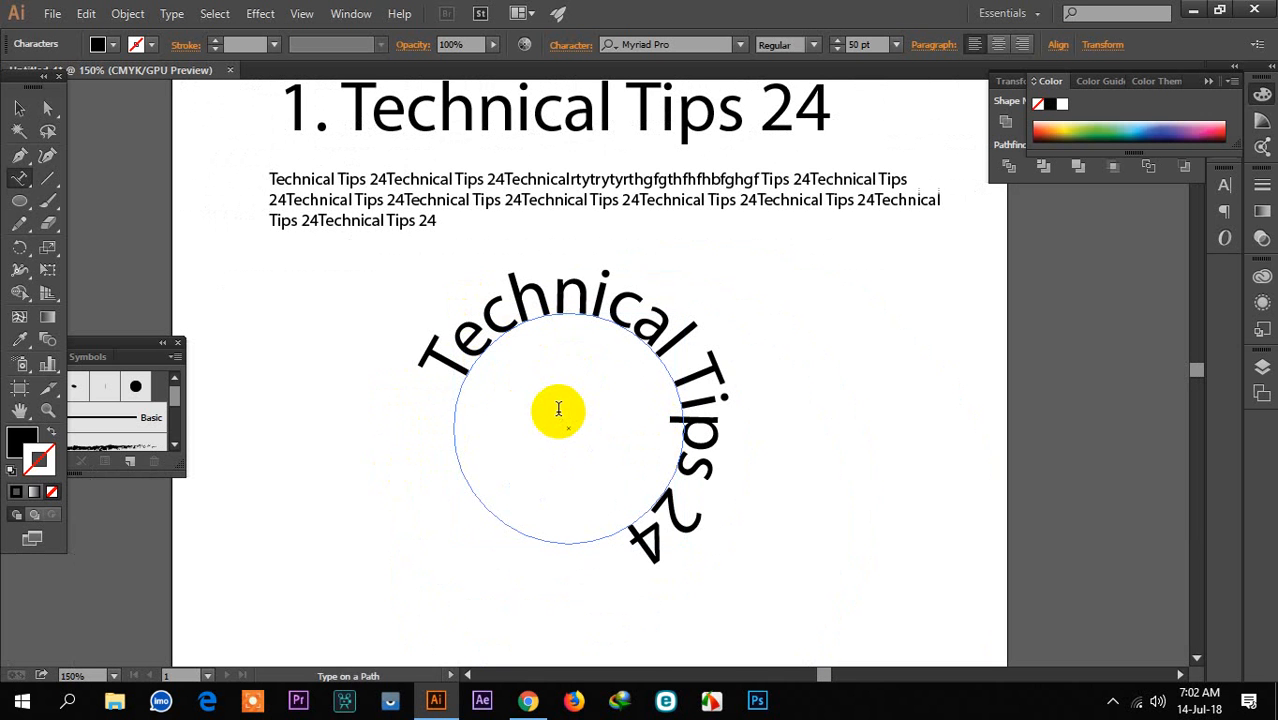
{"action": "key", "text": "Escape"}
{"action": "type", "text": "Technical Tips 24"}
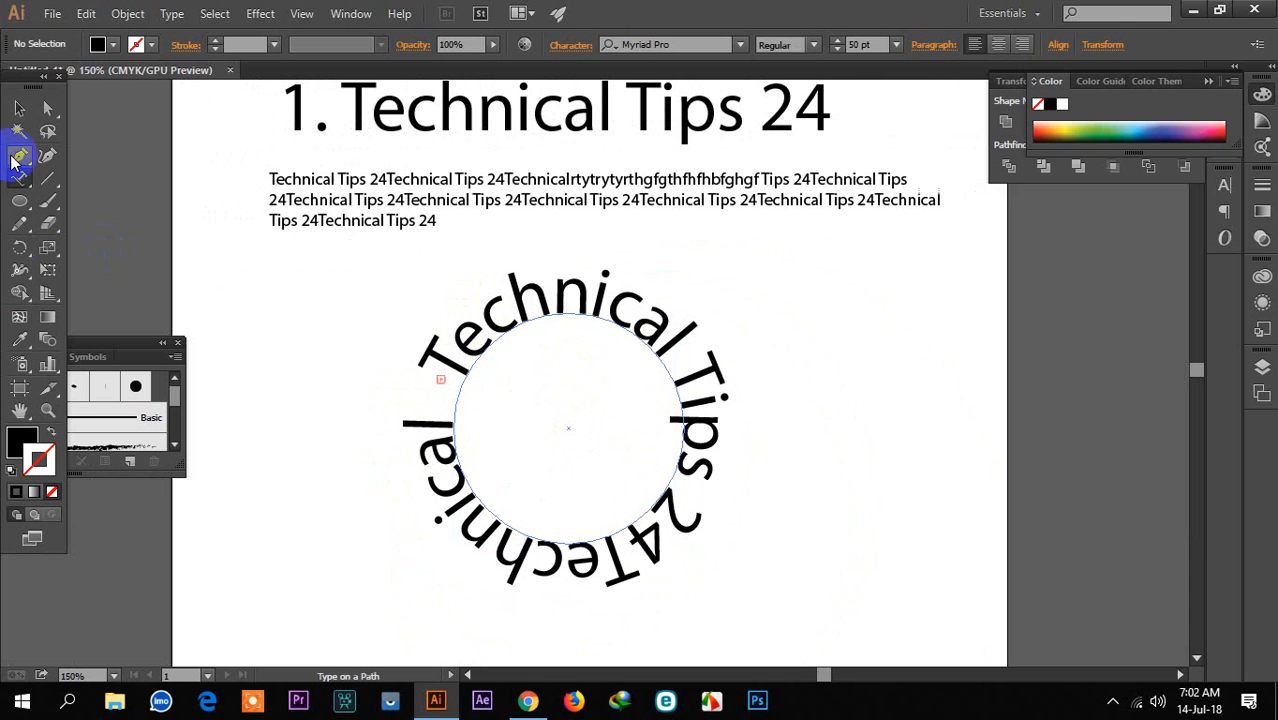
{"action": "left_click", "coordinate": [19, 108]}
{"action": "left_click", "coordinate": [818, 378]}
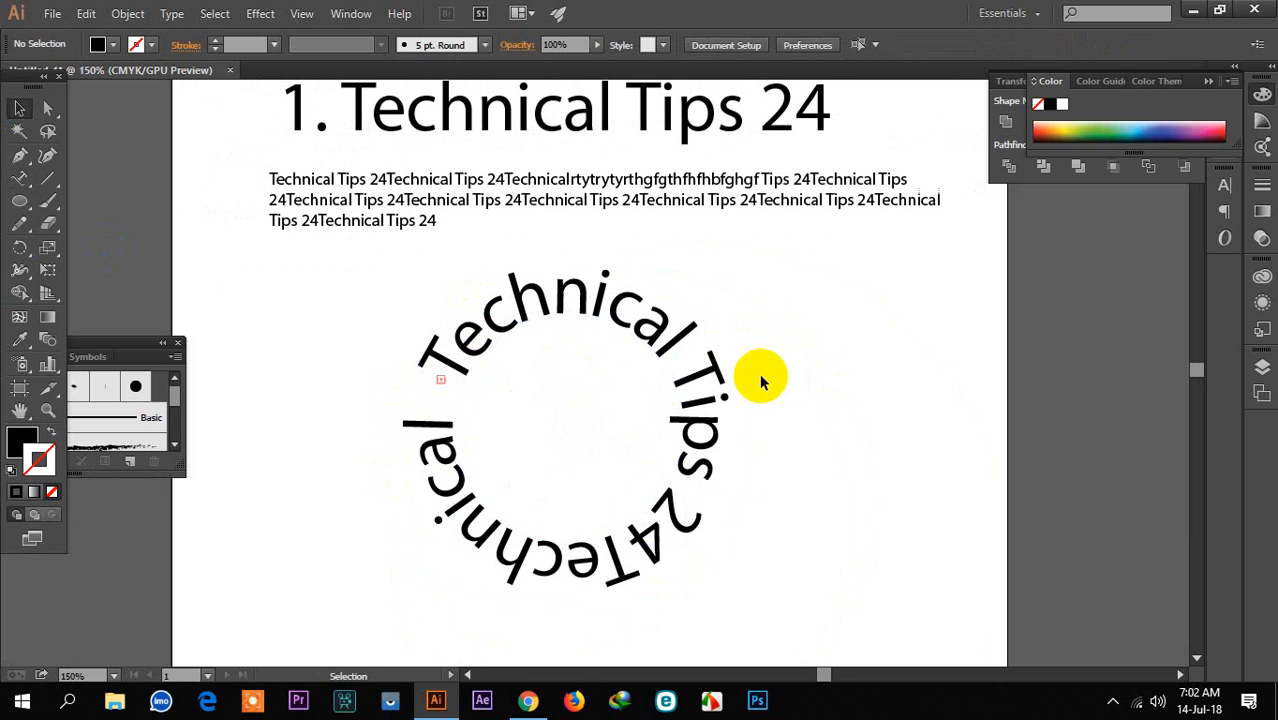
Step: Rotate the circular text counterclockwise so its first word begins at the circle's lower left, then deselect it
{"action": "left_click", "coordinate": [719, 388]}
{"action": "scroll", "coordinate": [786, 402], "scroll_direction": "down", "scroll_amount": 4}
{"action": "scroll", "coordinate": [786, 402], "scroll_direction": "up", "scroll_amount": 3}
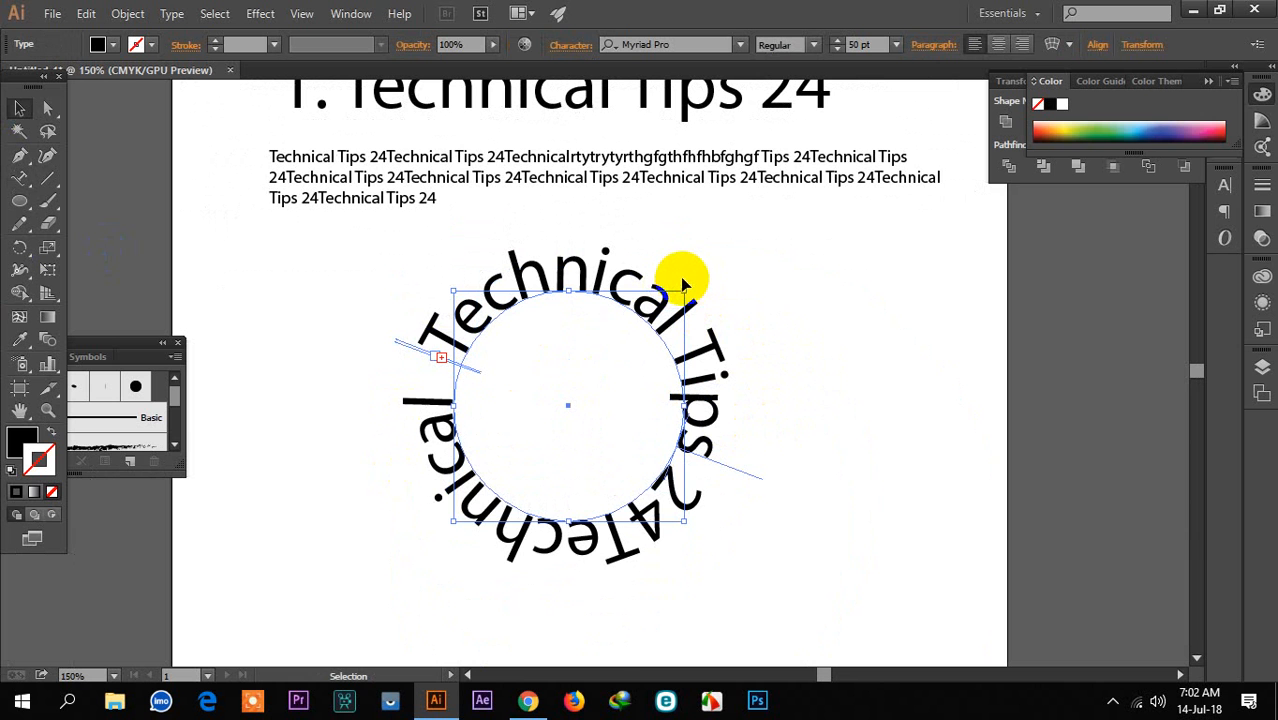
{"action": "left_click_drag", "start_coordinate": [691, 291], "coordinate": [572, 232]}
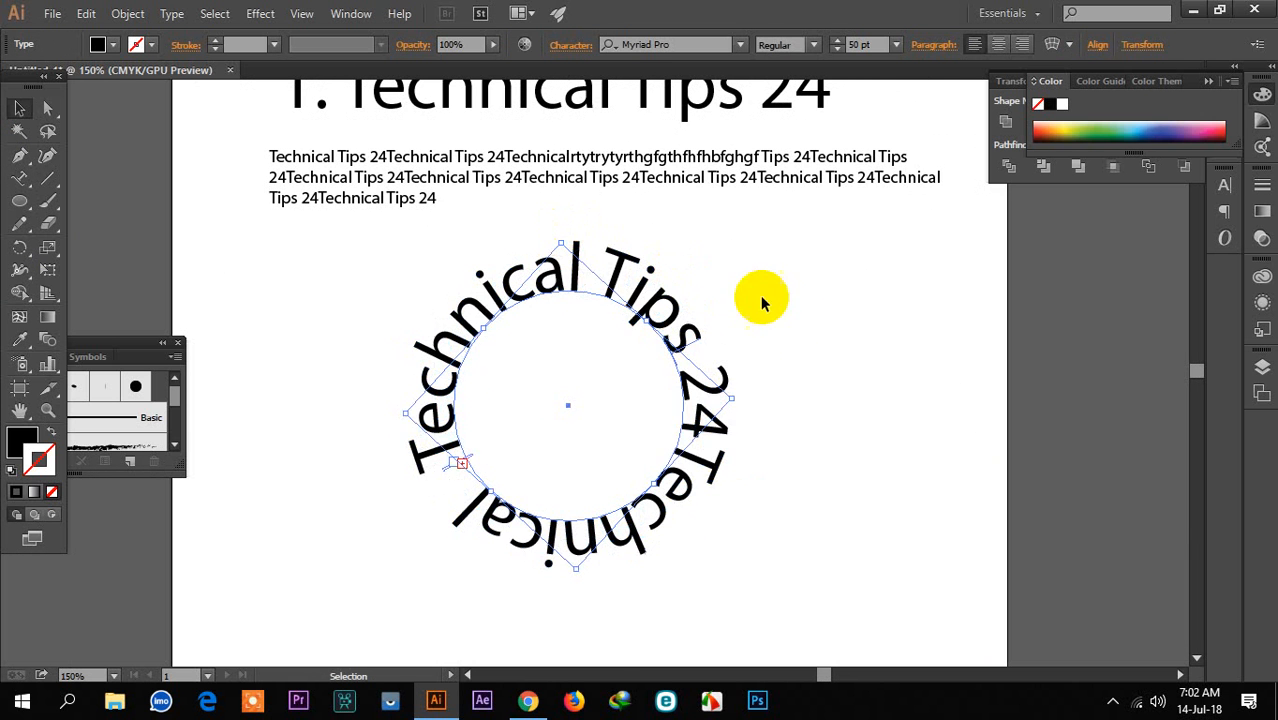
{"action": "left_click", "coordinate": [780, 390]}
{"action": "scroll", "coordinate": [541, 533], "scroll_direction": "up", "scroll_amount": 4}
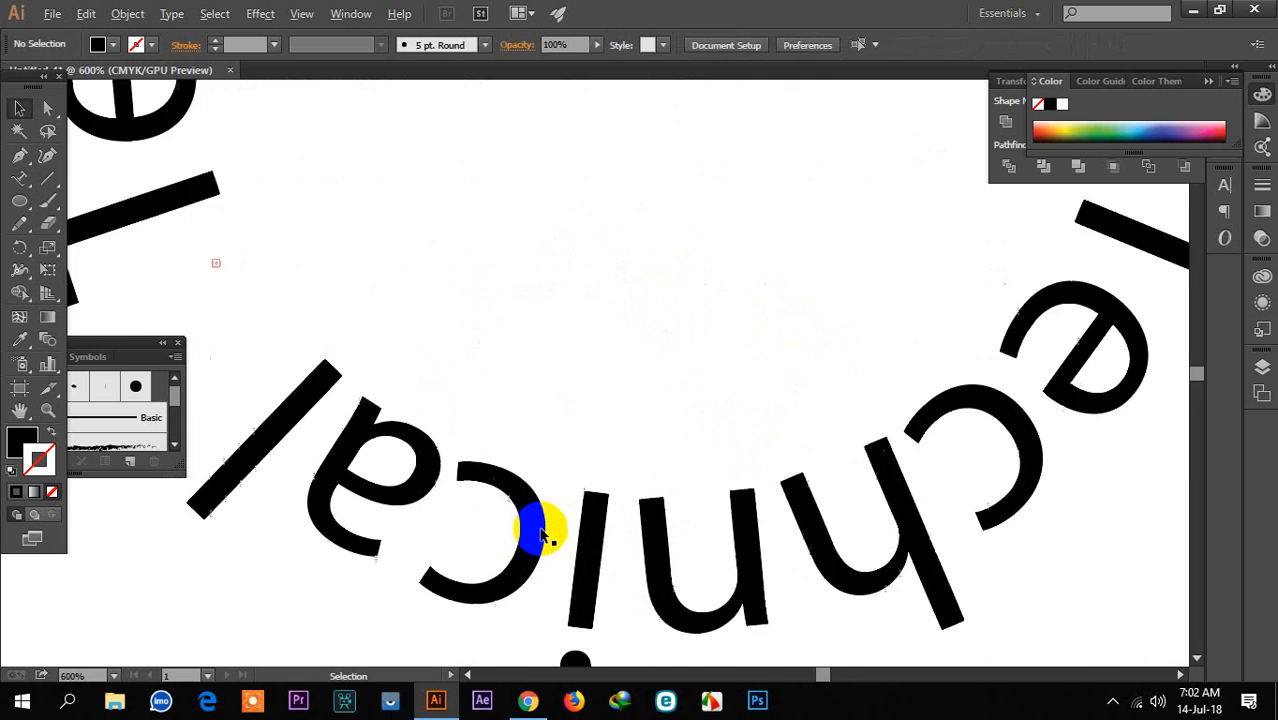
{"action": "scroll", "coordinate": [541, 533], "scroll_direction": "down", "scroll_amount": 3}
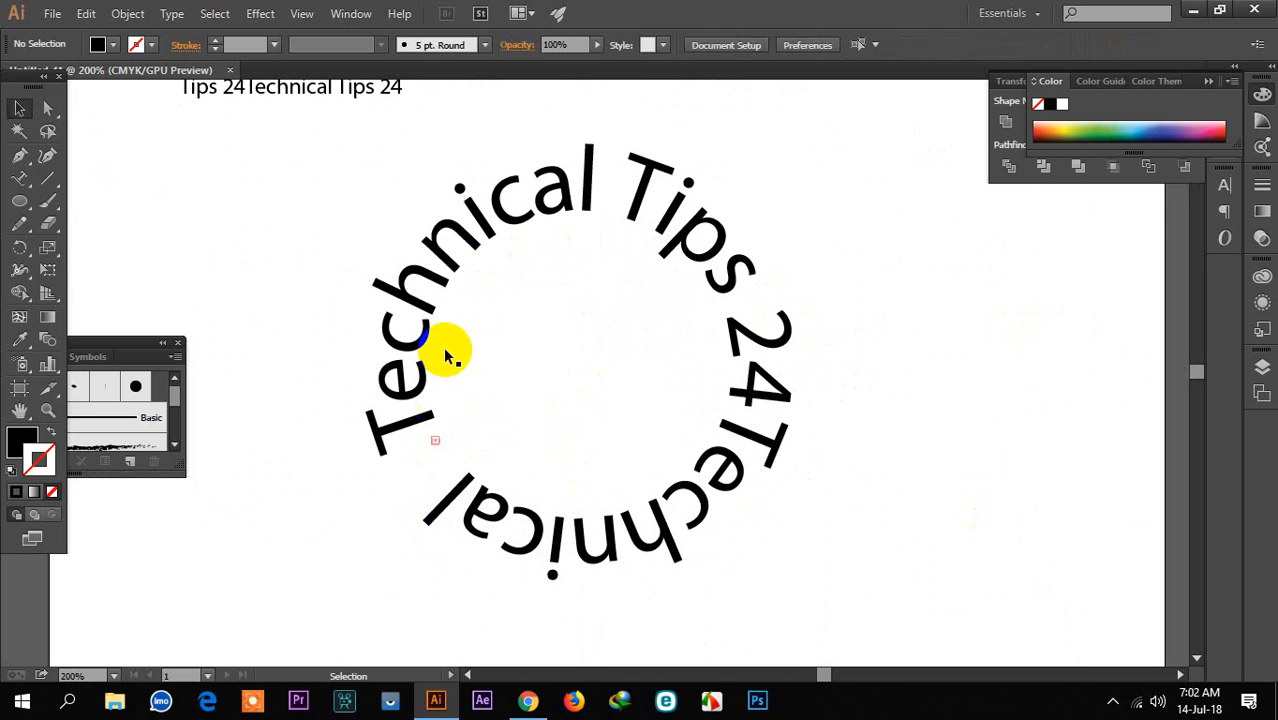
{"action": "left_click", "coordinate": [408, 378]}
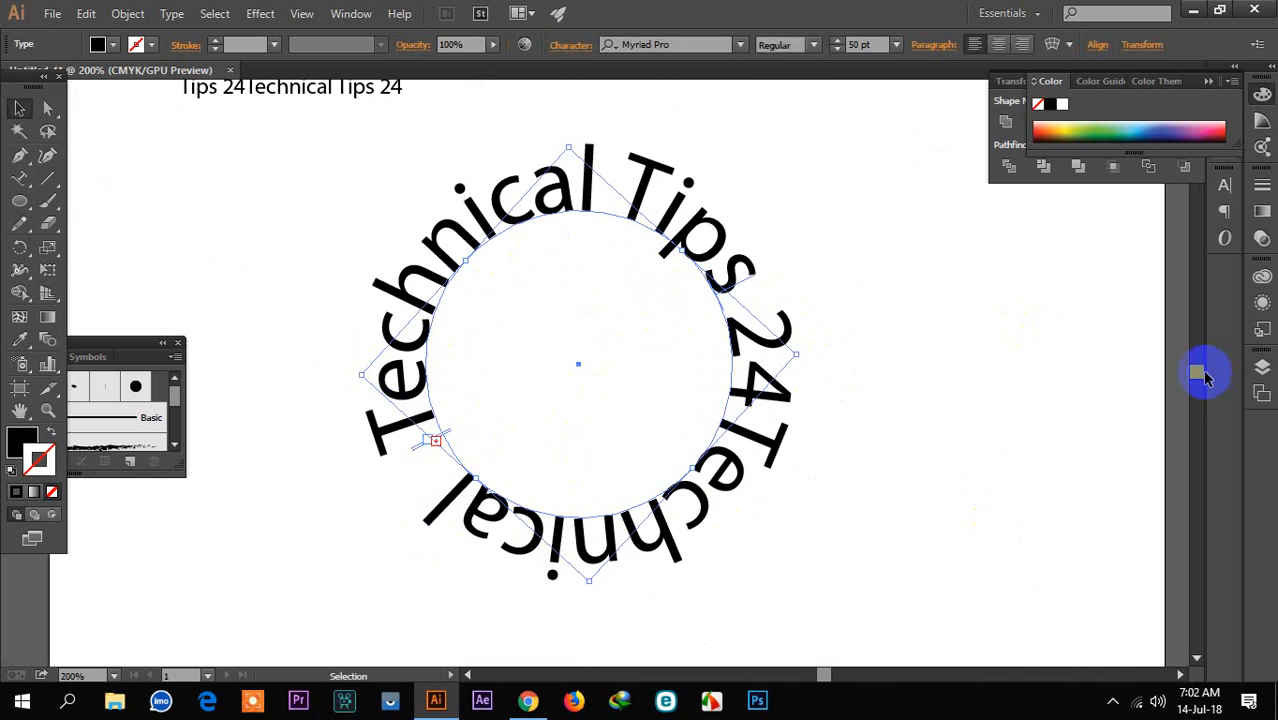
{"action": "left_click", "coordinate": [944, 422]}
Step: Draw a black-filled rectangle below the circular text with the Rectangle Tool
{"action": "scroll", "coordinate": [944, 422], "scroll_direction": "down", "scroll_amount": 3}
{"action": "scroll", "coordinate": [944, 422], "scroll_direction": "down", "scroll_amount": 3}
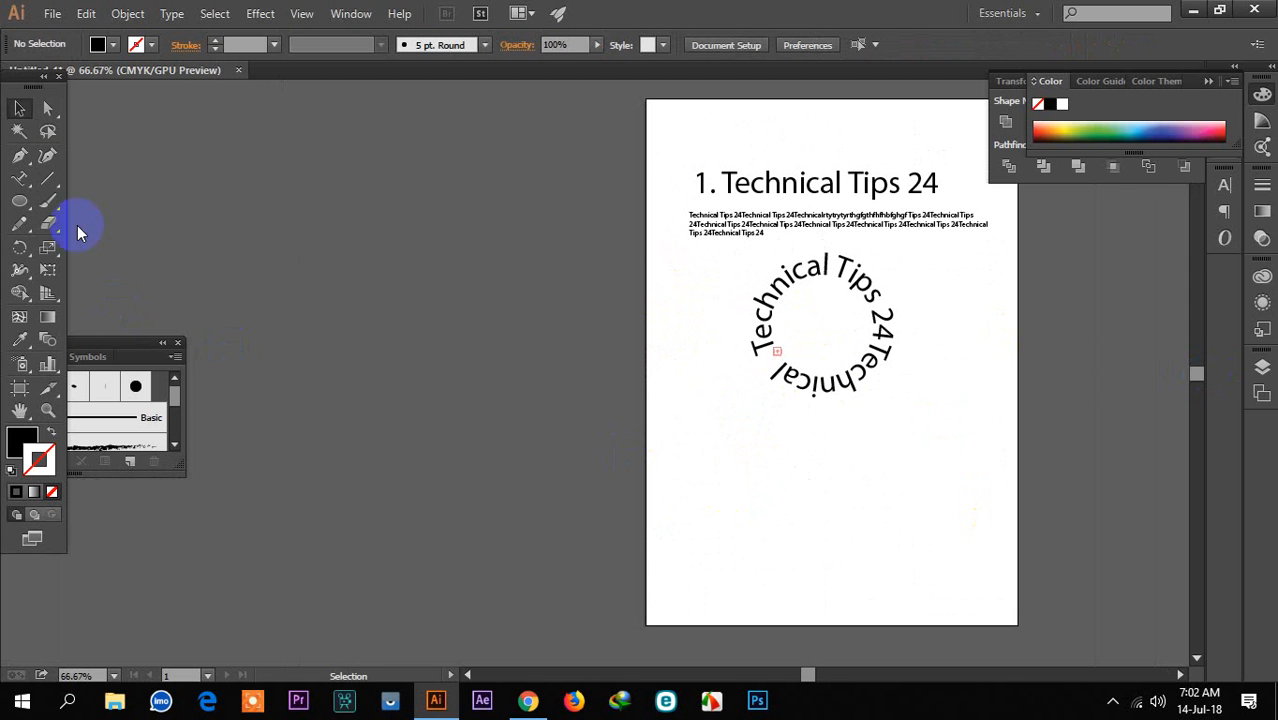
{"action": "left_click", "coordinate": [19, 200]}
{"action": "left_click", "coordinate": [60, 204]}
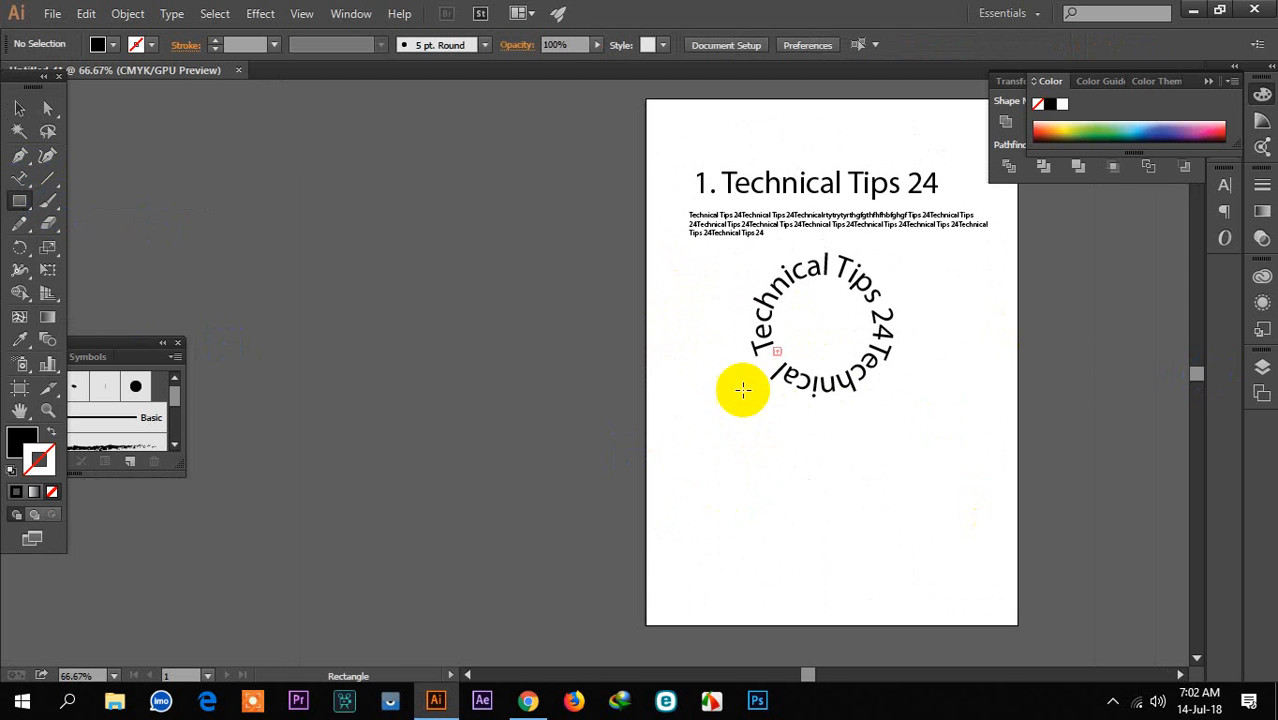
{"action": "left_click_drag", "start_coordinate": [756, 429], "coordinate": [942, 550]}
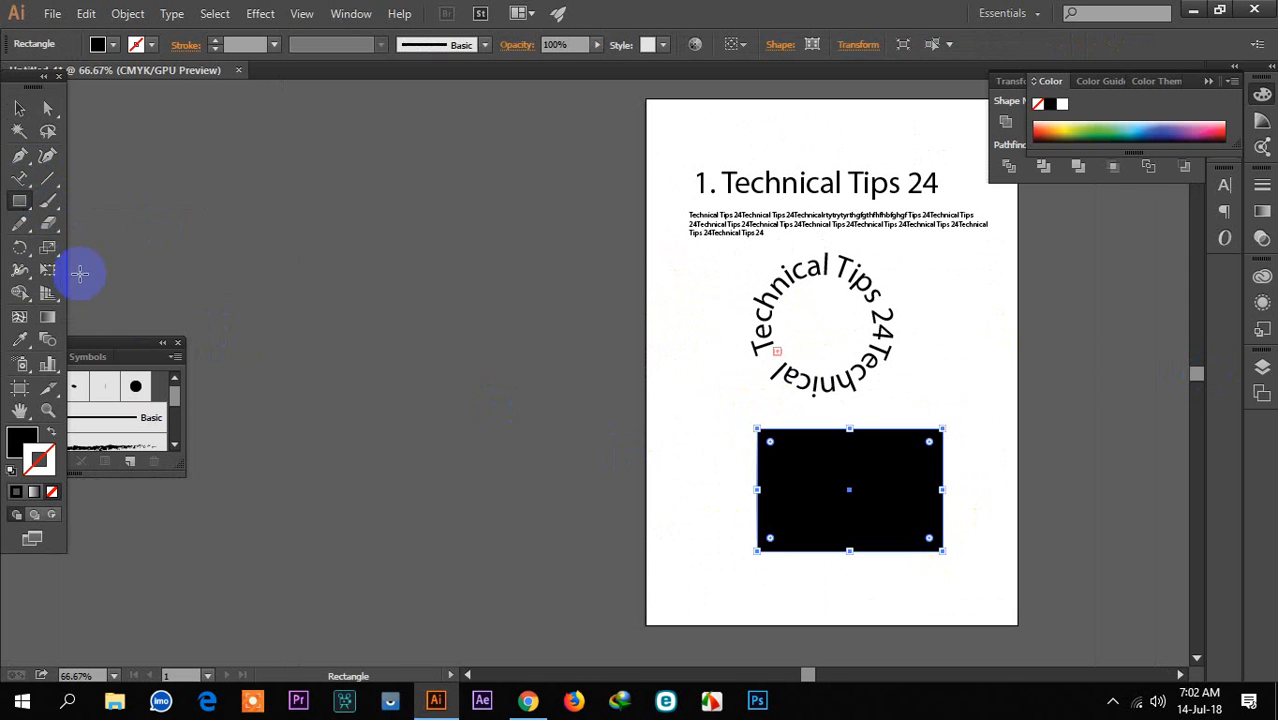
Step: Convert the rectangle's outline into a text path starting on its left edge and fill it with repeated "Technical Tips 24" at 50 pt
{"action": "left_click", "coordinate": [19, 181]}
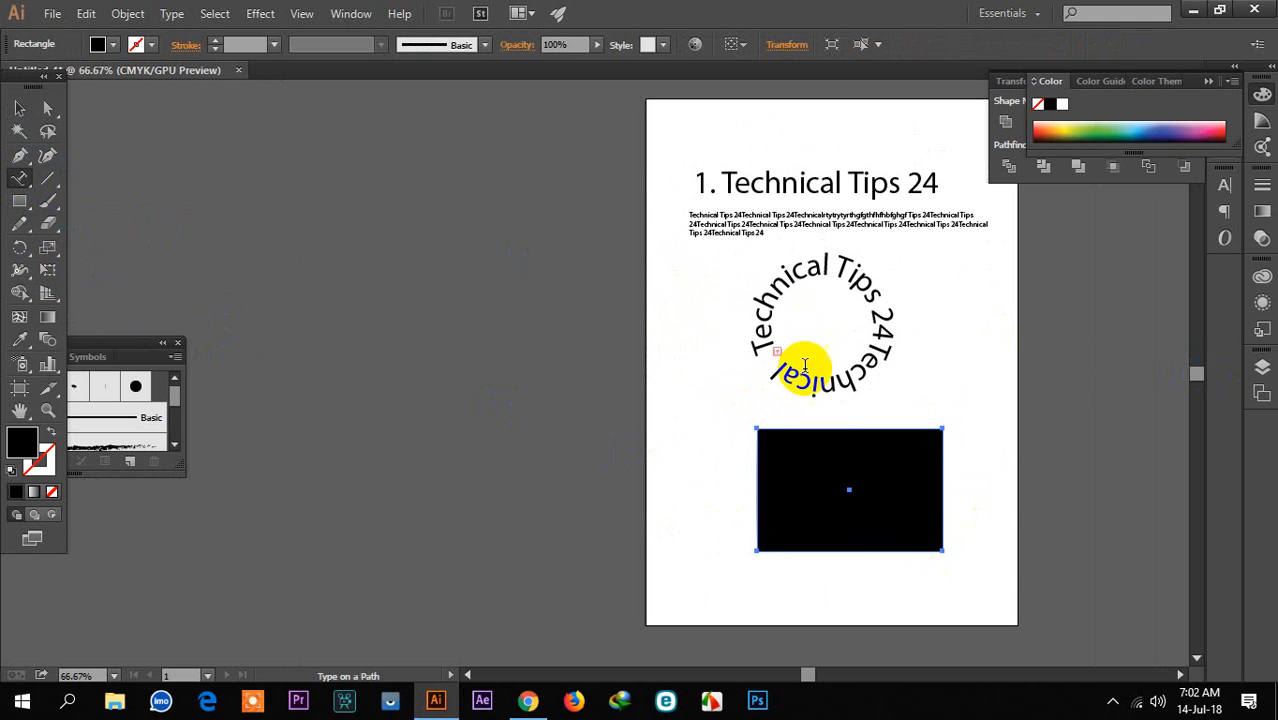
{"action": "left_click", "coordinate": [756, 462]}
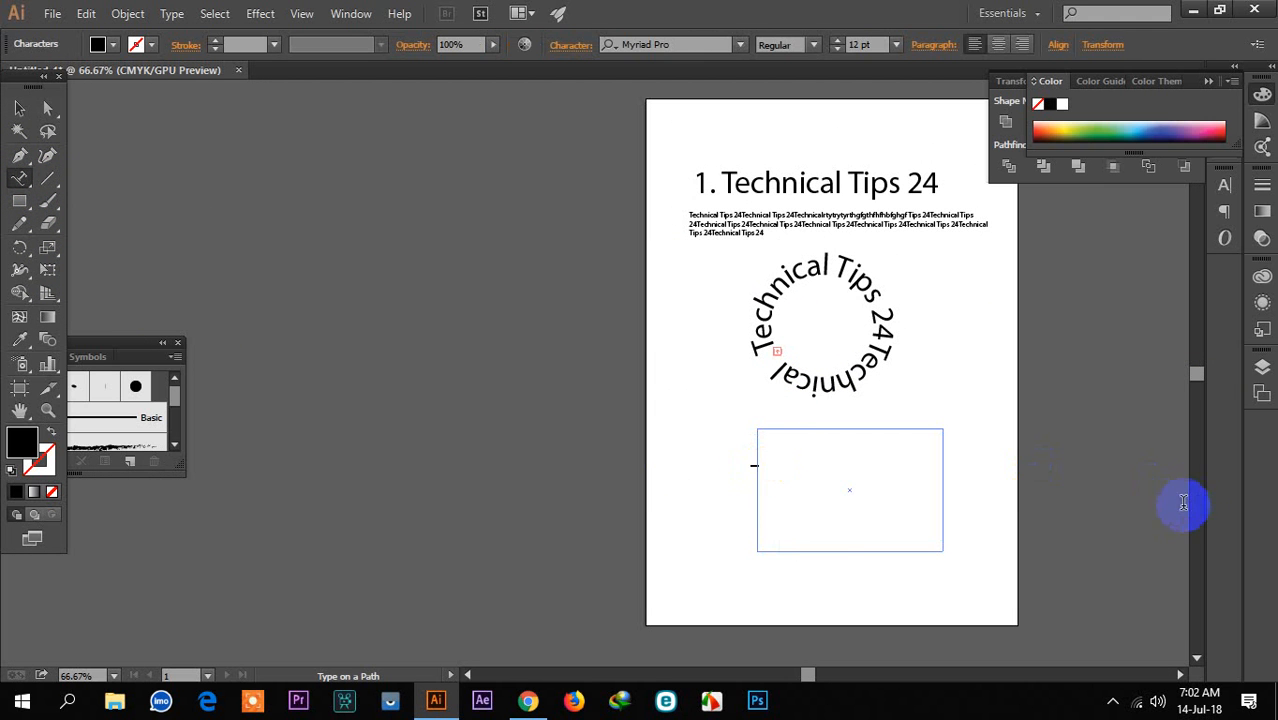
{"action": "type", "text": "Technical Tips 24Technical Tips 24Technical Tips"}
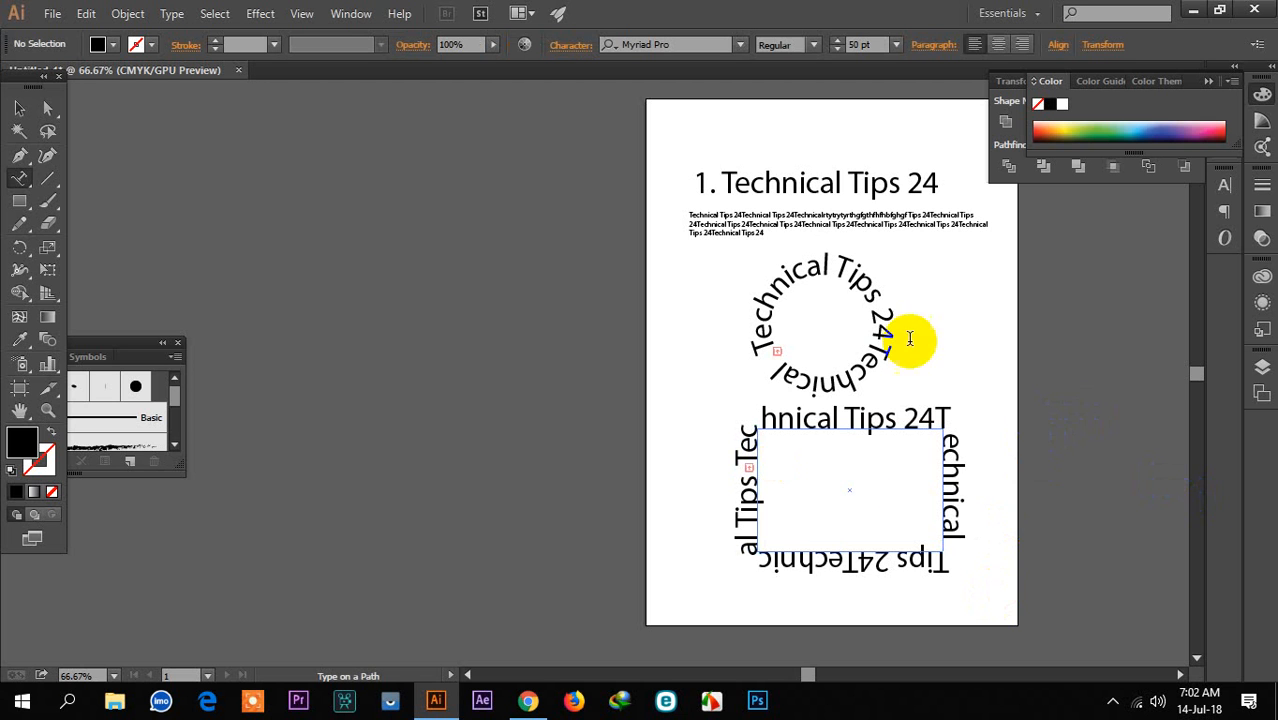
{"action": "left_click", "coordinate": [20, 108]}
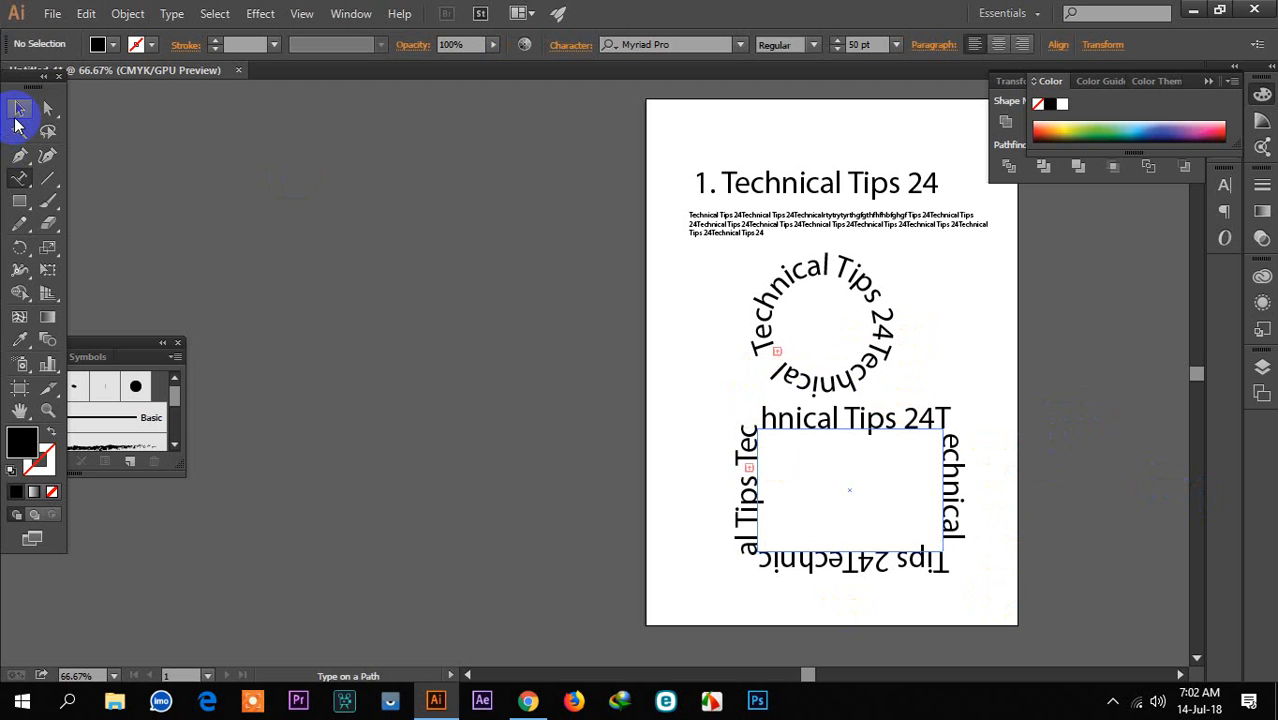
Step: Shrink the circular text and move it directly beneath the start of the paragraph
{"action": "left_click", "coordinate": [752, 462]}
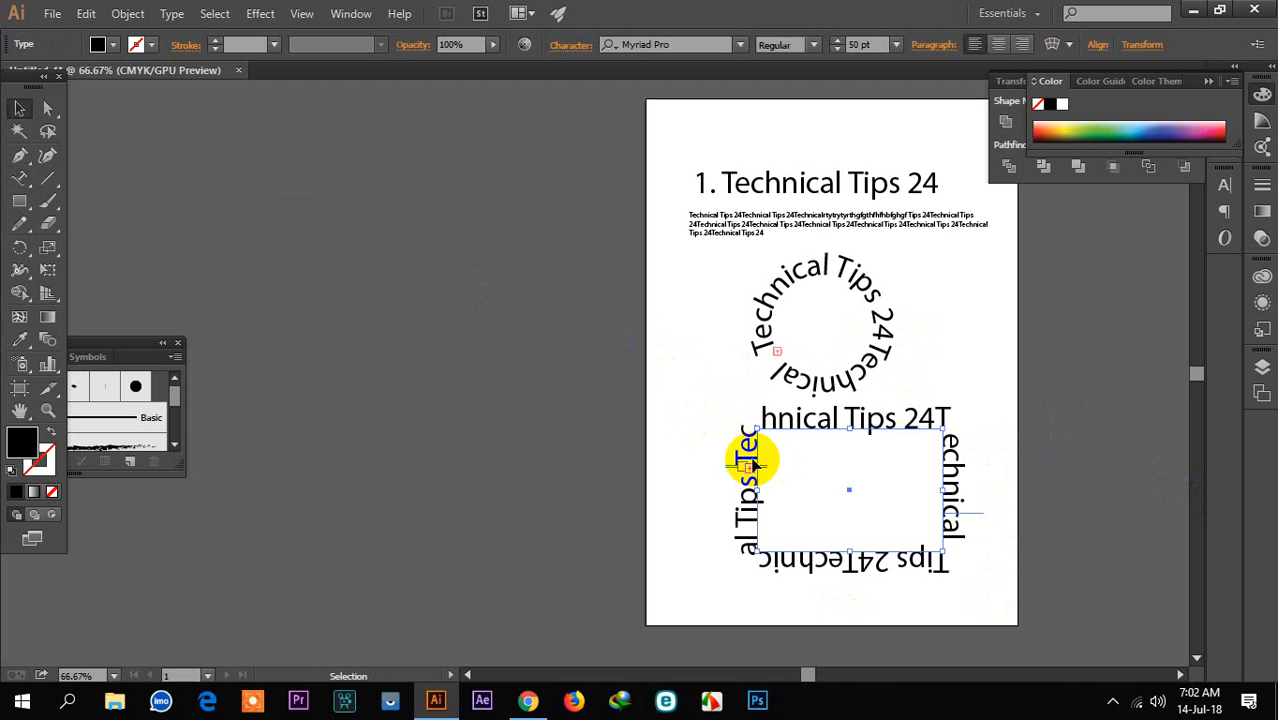
{"action": "left_click", "coordinate": [876, 314]}
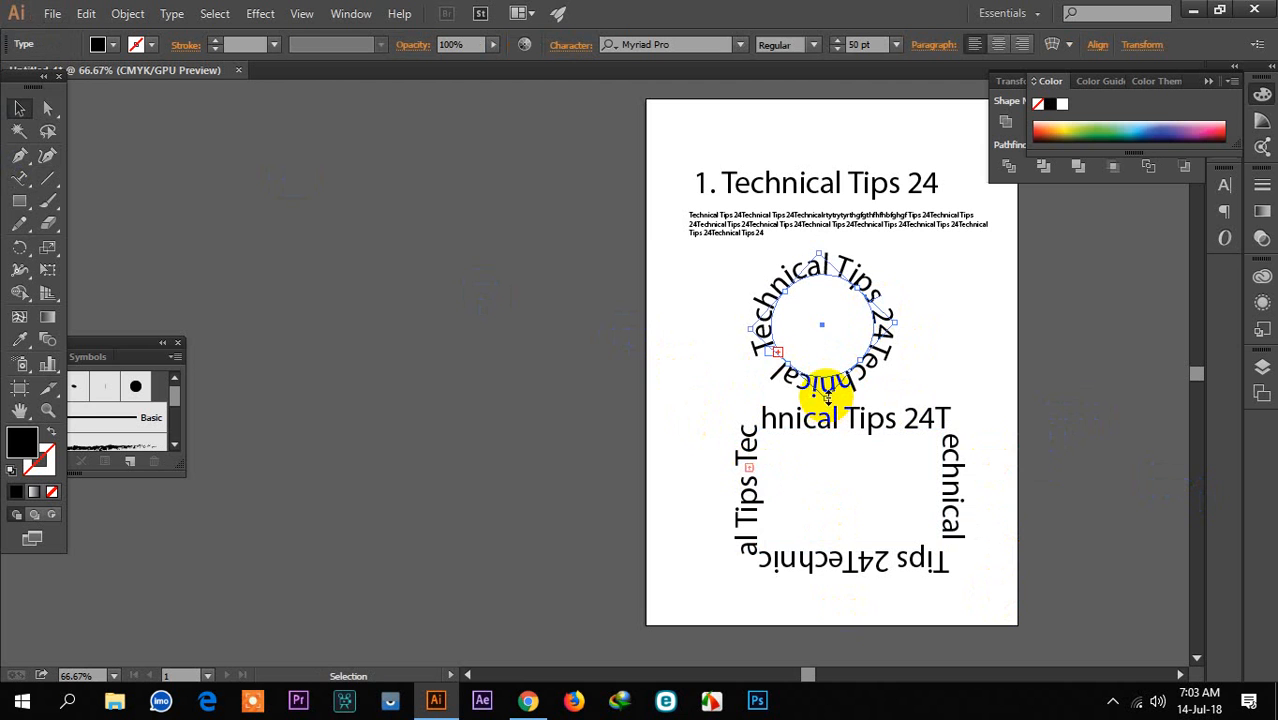
{"action": "left_click_drag", "start_coordinate": [827, 398], "coordinate": [736, 293]}
Step: Scale down the rectangular path text, place it beside the small circular text under the paragraph, and deselect it
{"action": "left_click", "coordinate": [940, 566]}
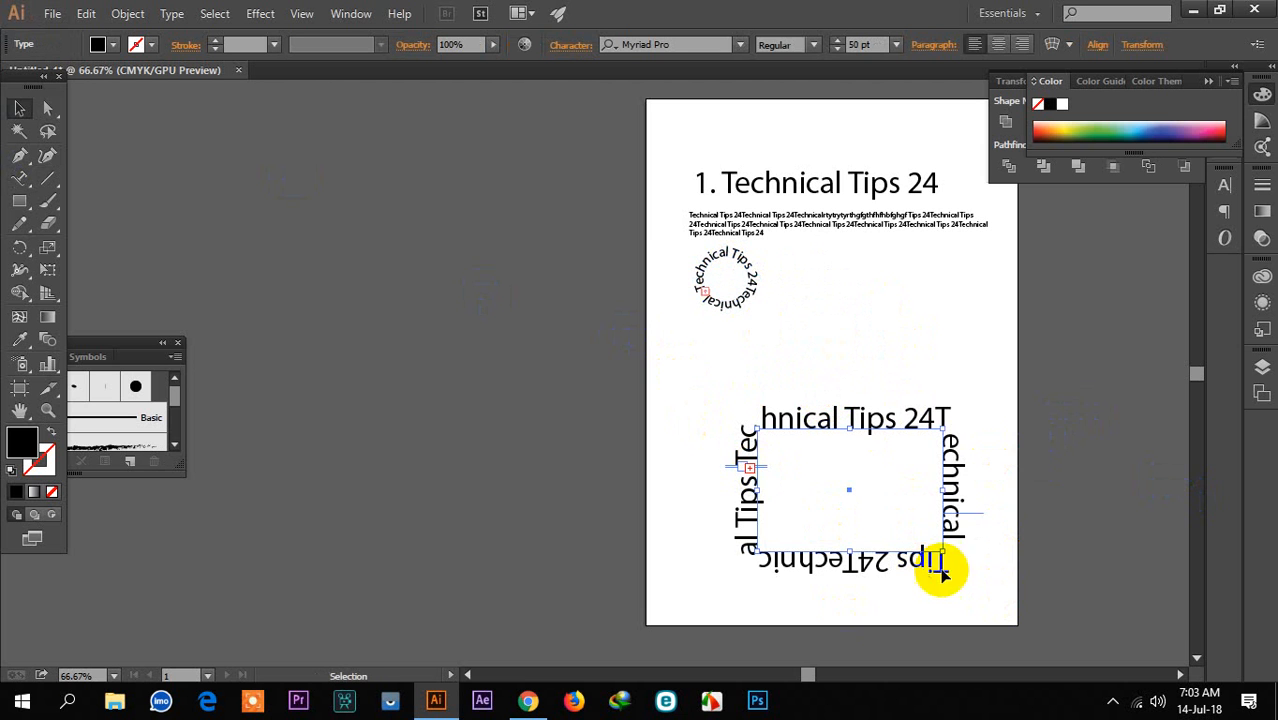
{"action": "left_click_drag", "start_coordinate": [945, 555], "coordinate": [898, 297]}
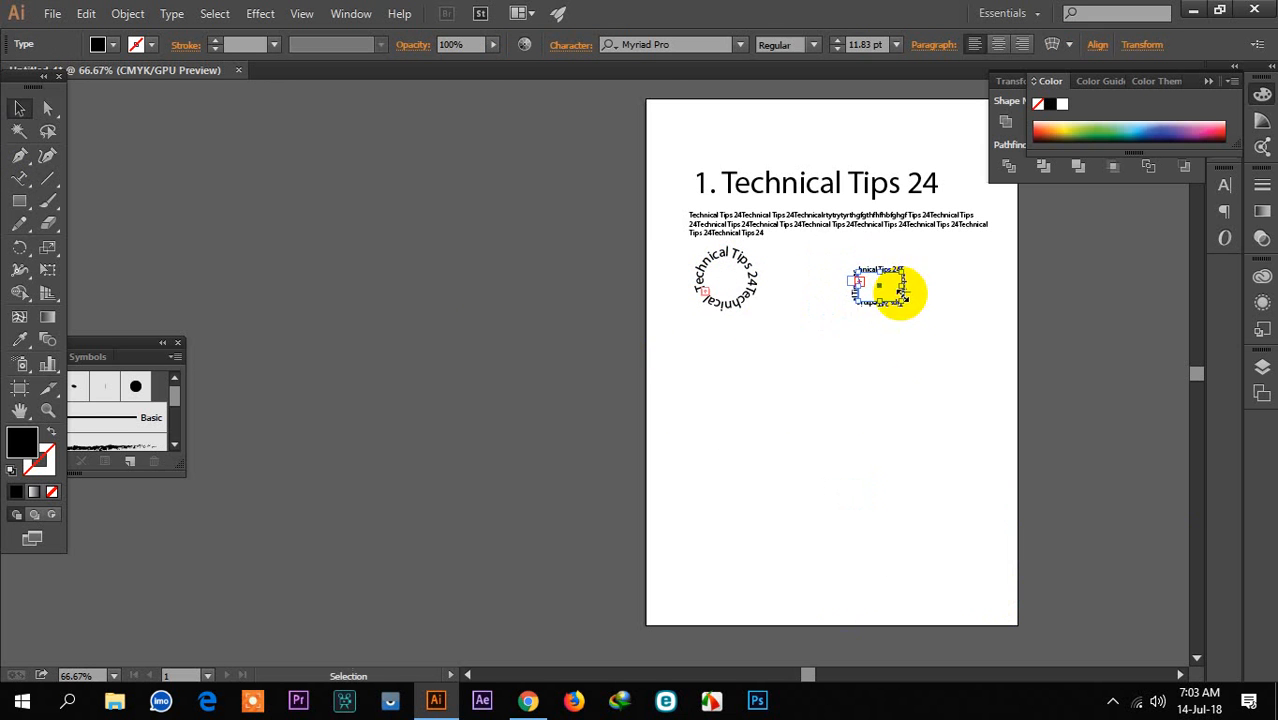
{"action": "left_click", "coordinate": [883, 407]}
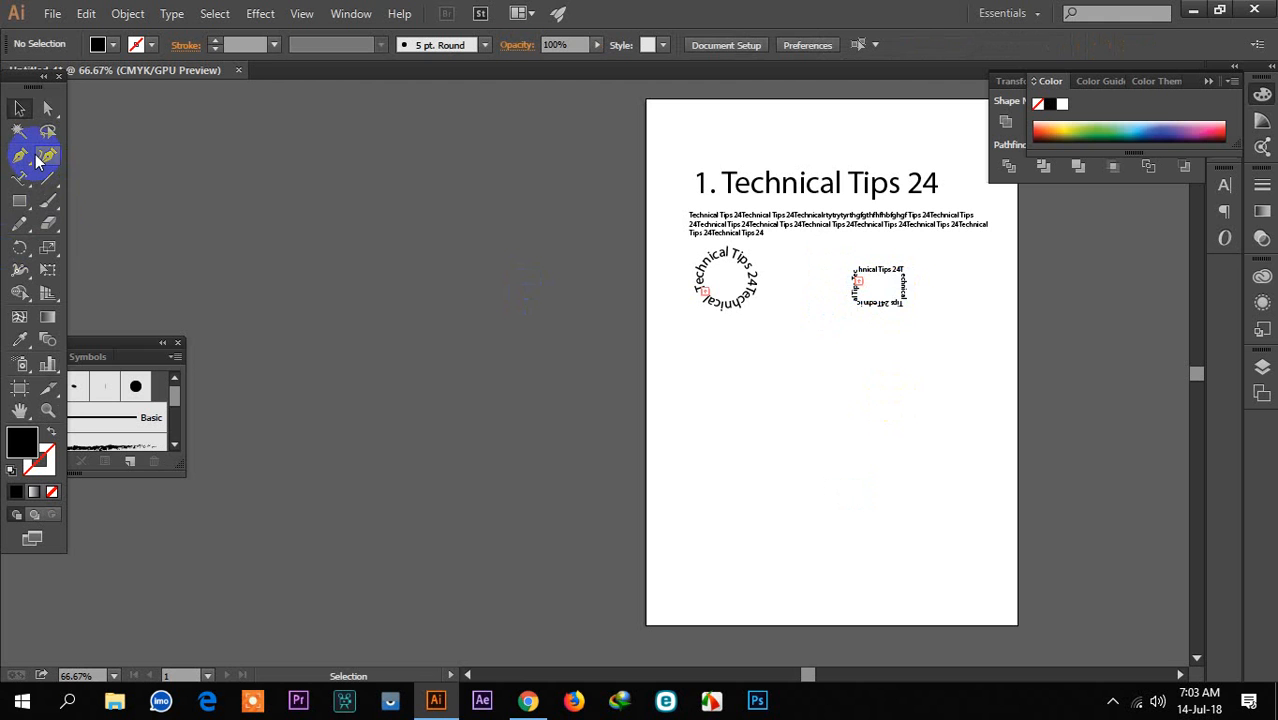
Step: Use the Vertical Type Tool to add the 50 pt vertical text "tachnical" in the empty area below the circular text
{"action": "left_click", "coordinate": [20, 179]}
{"action": "left_click_drag", "start_coordinate": [20, 181], "coordinate": [103, 252]}
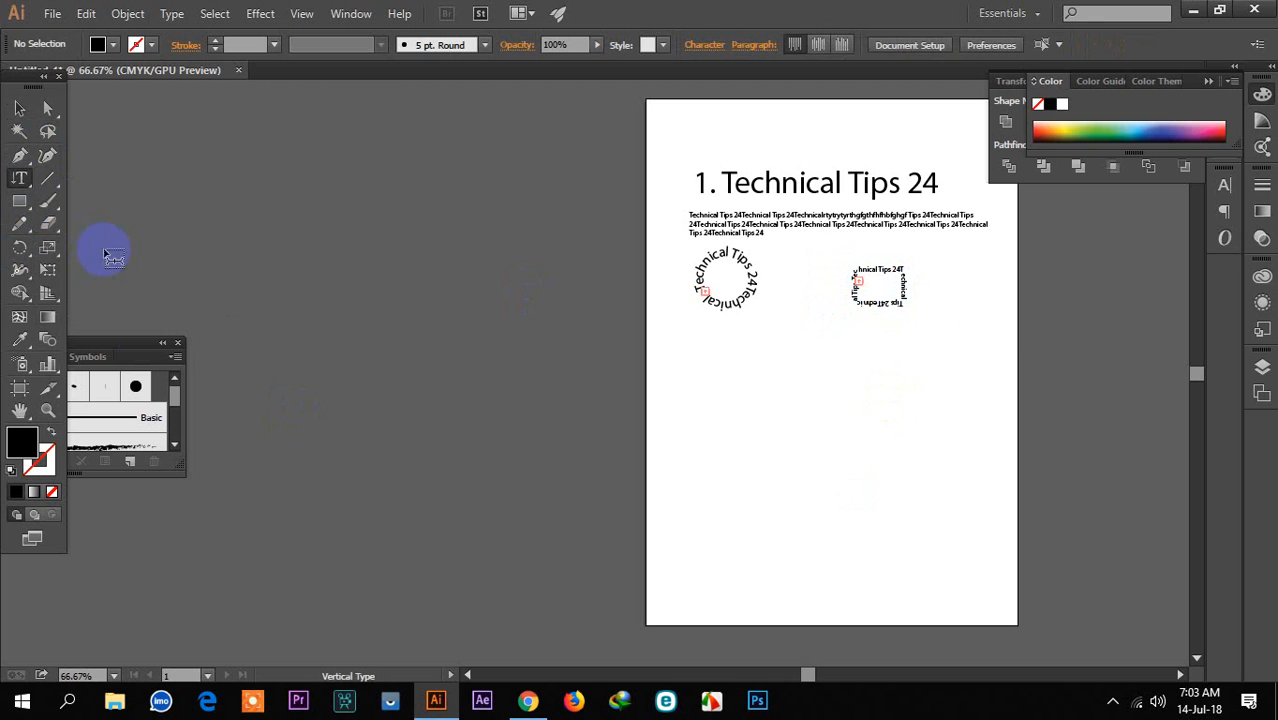
{"action": "left_click", "coordinate": [712, 376]}
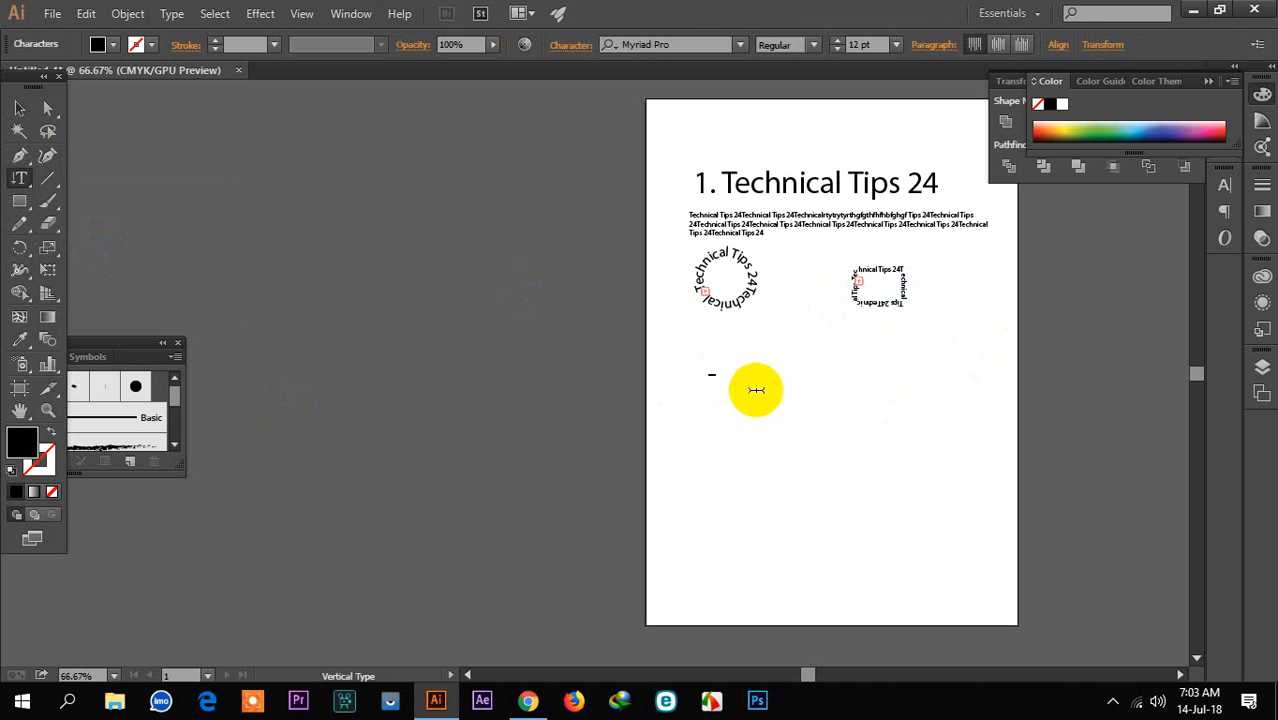
{"action": "left_click", "coordinate": [881, 45]}
{"action": "type", "text": "50"}
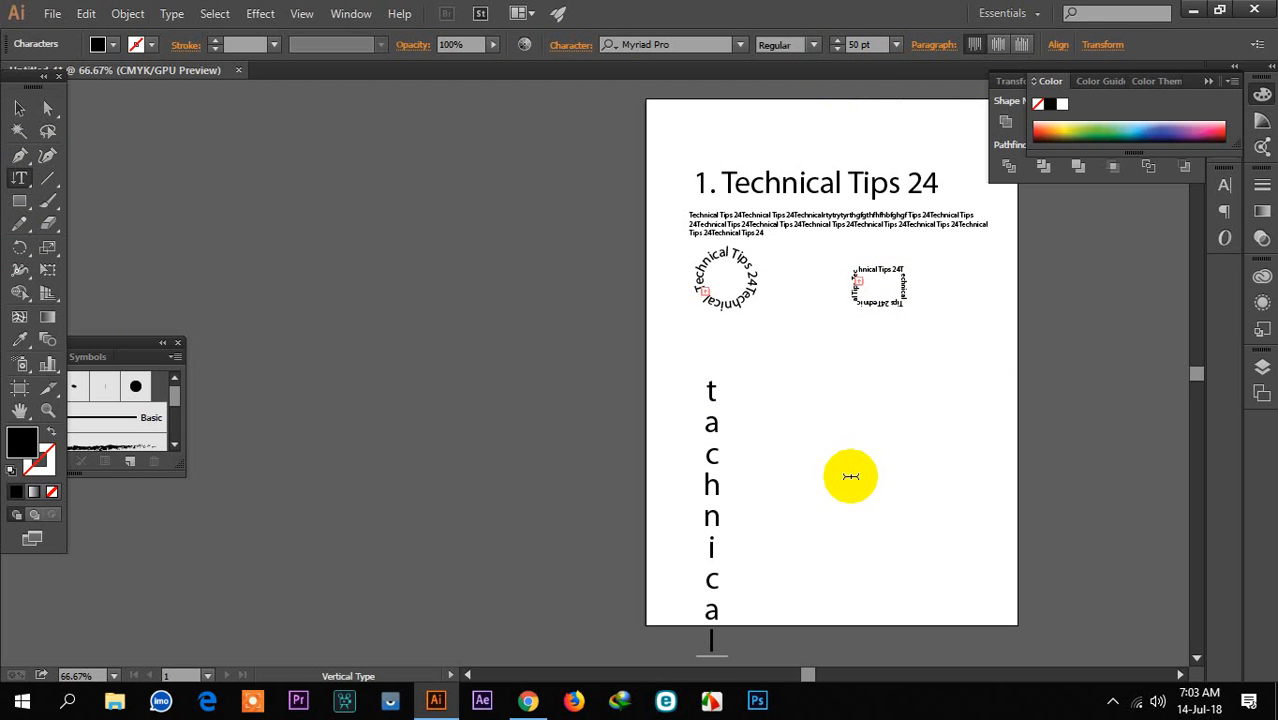
Step: Move the vertical text "tachnical" up into the page's left margin beside the circular text and deselect it
{"action": "left_click", "coordinate": [19, 108]}
{"action": "left_click_drag", "start_coordinate": [713, 448], "coordinate": [676, 313]}
{"action": "left_click", "coordinate": [685, 208]}
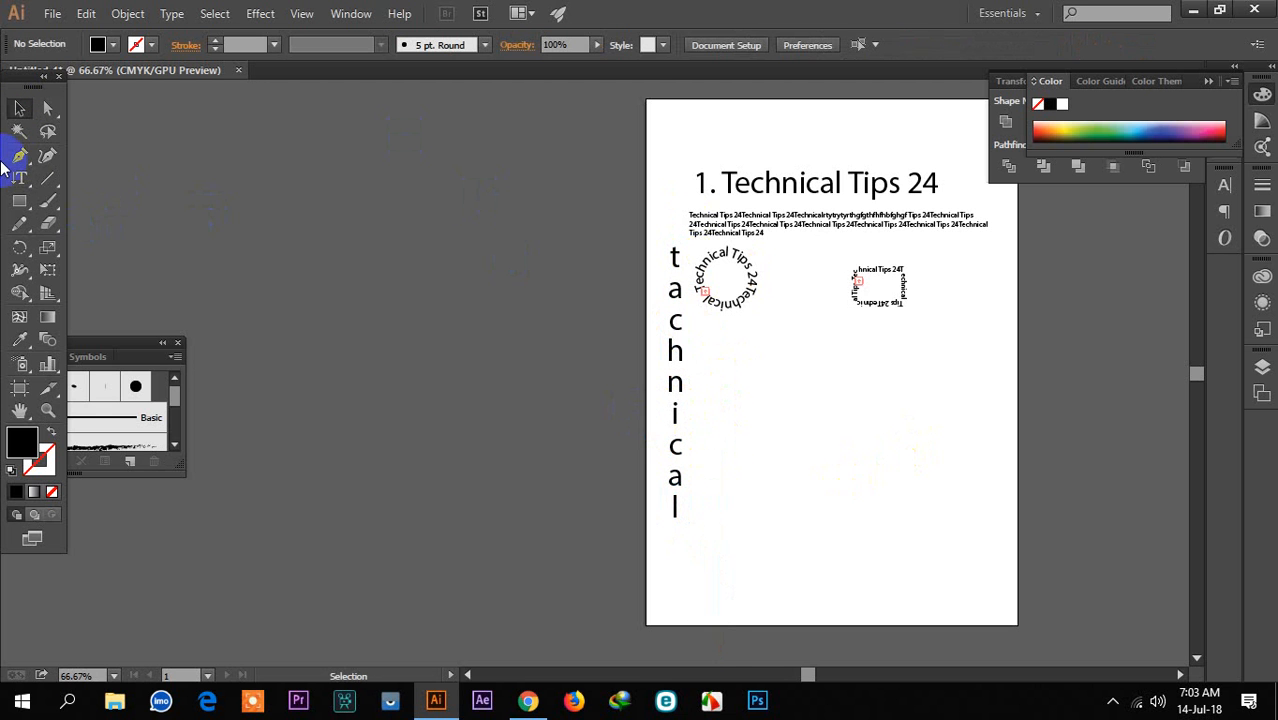
Step: Make Vertical Area Type the current type tool and draw a tall, narrow rectangle below the circular text
{"action": "left_click_drag", "start_coordinate": [24, 178], "coordinate": [114, 273]}
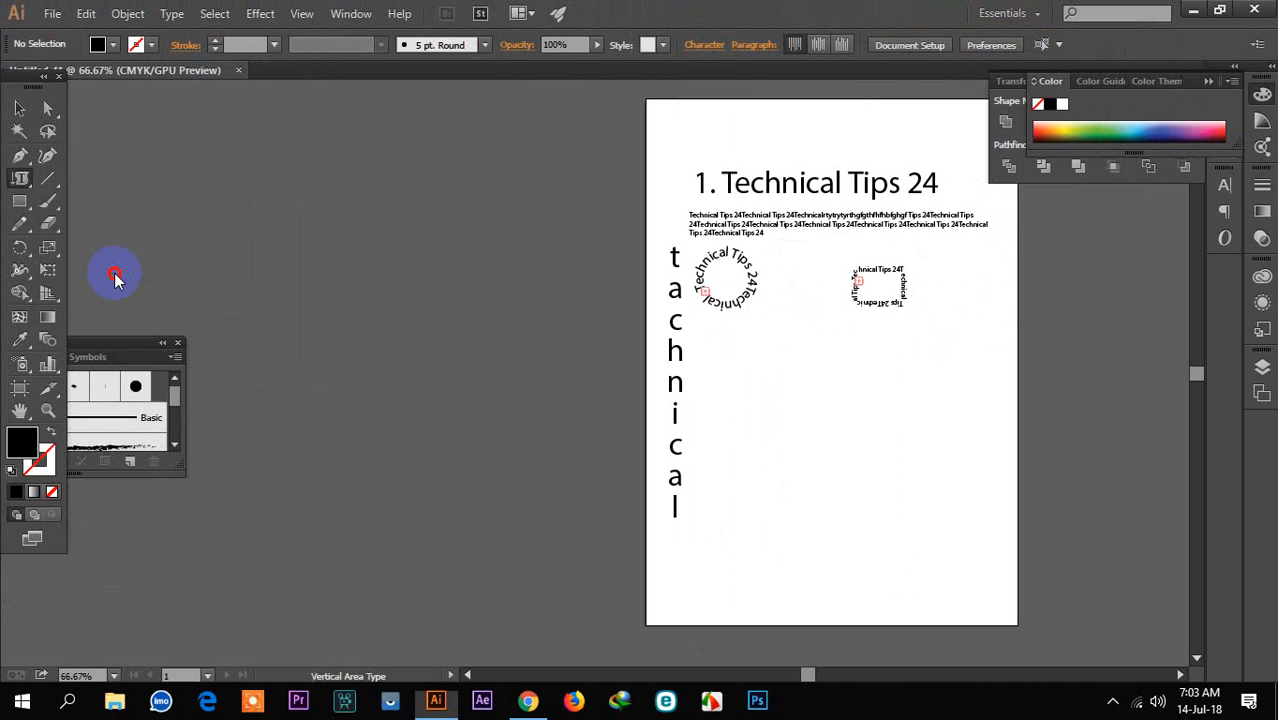
{"action": "left_click", "coordinate": [19, 200]}
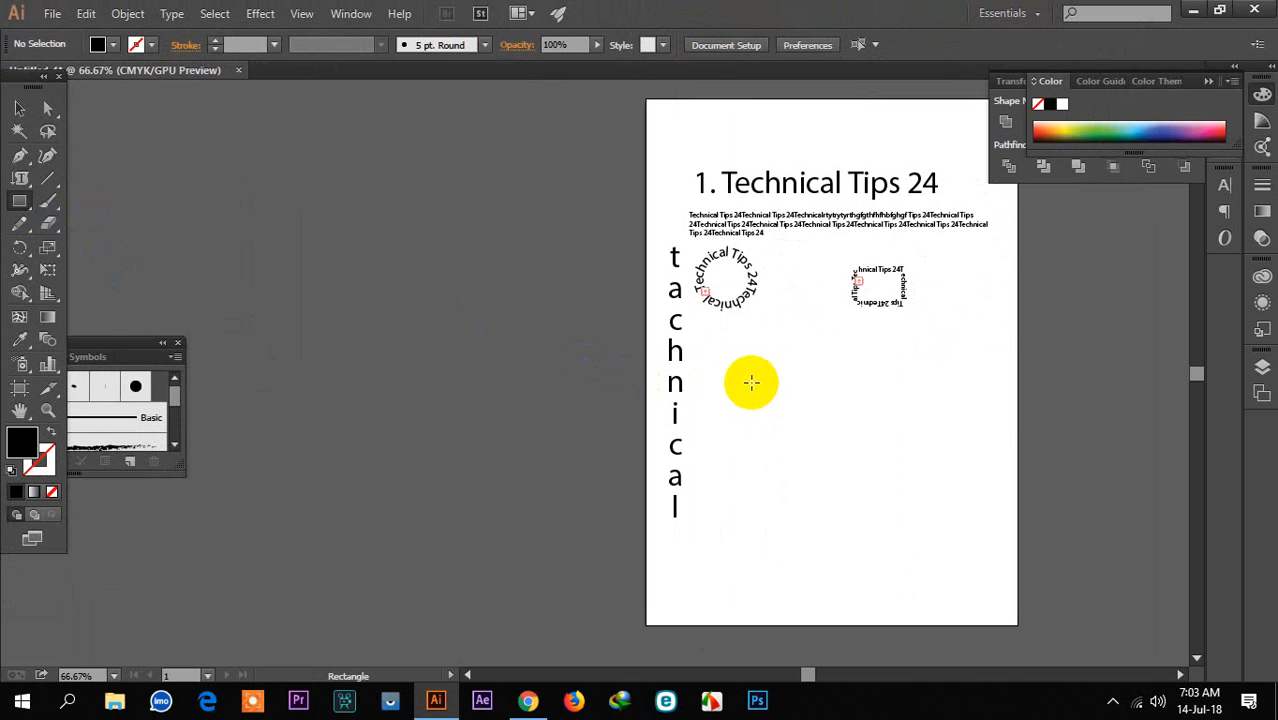
{"action": "left_click_drag", "start_coordinate": [756, 361], "coordinate": [824, 588]}
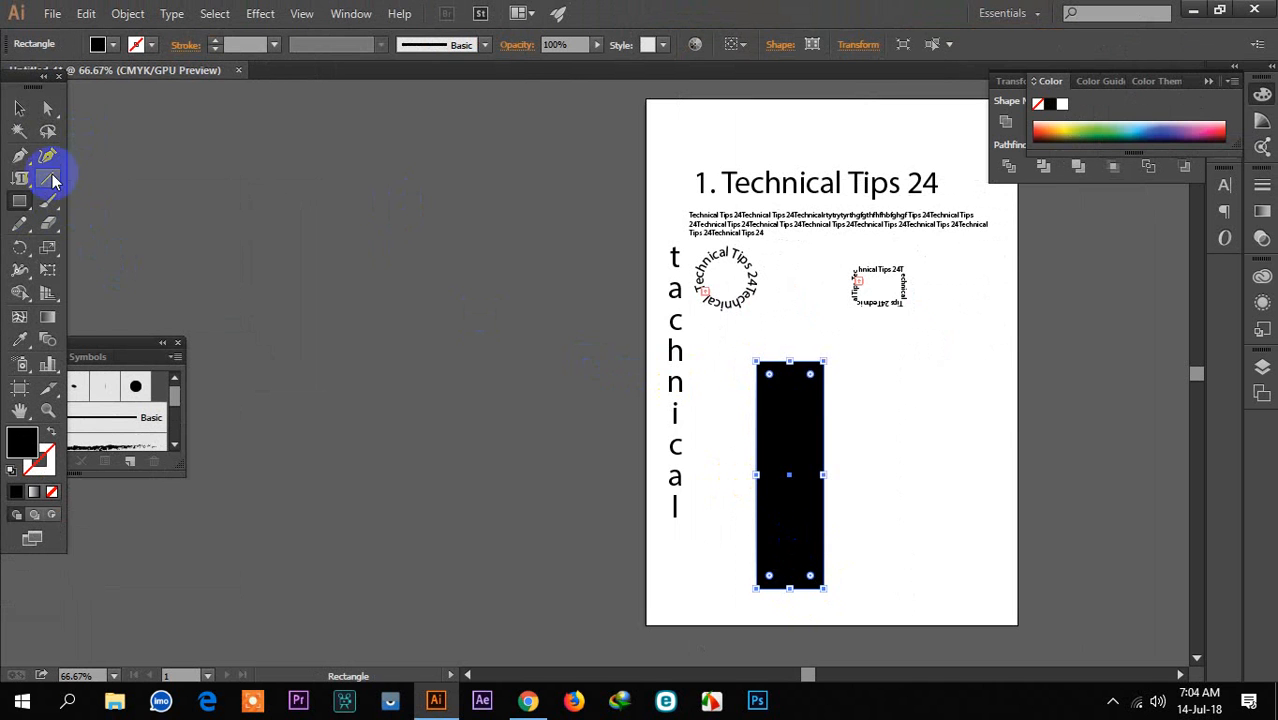
Step: Turn the tall rectangle into a vertical area type frame and fill it with 50 pt sample text beginning "ftgygt"
{"action": "left_click", "coordinate": [19, 178]}
{"action": "left_click", "coordinate": [800, 375]}
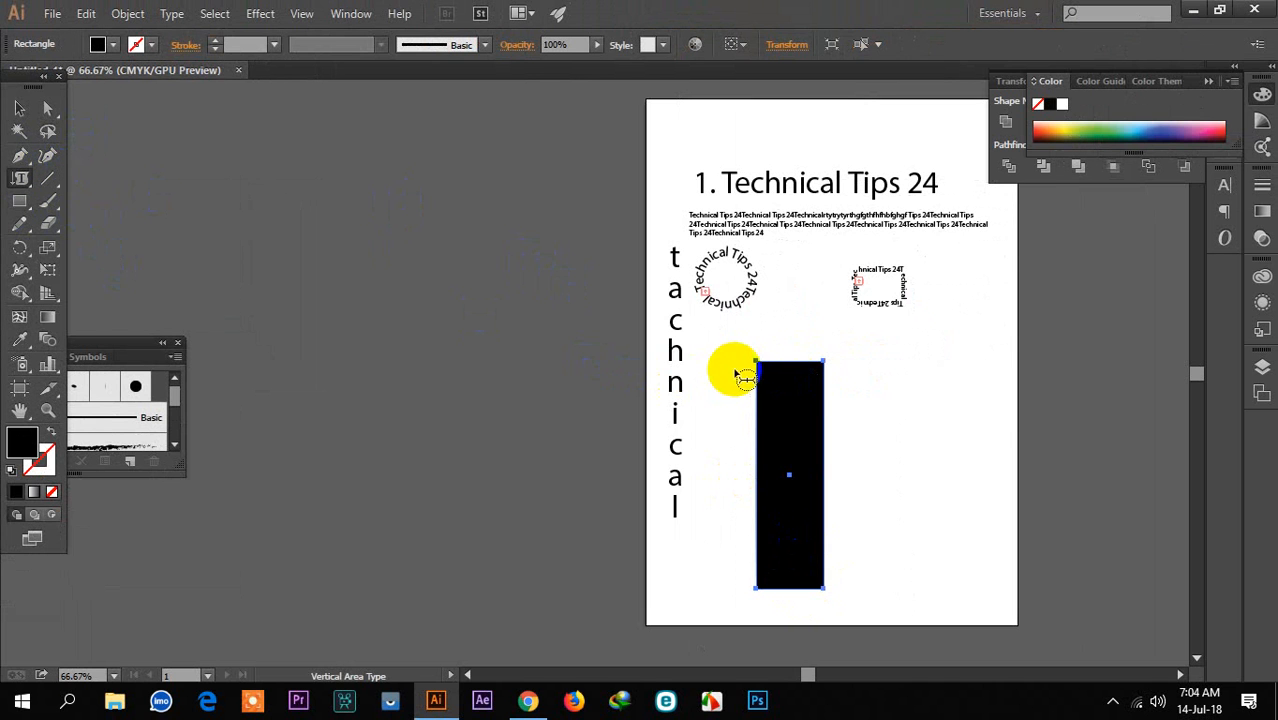
{"action": "left_click", "coordinate": [744, 372]}
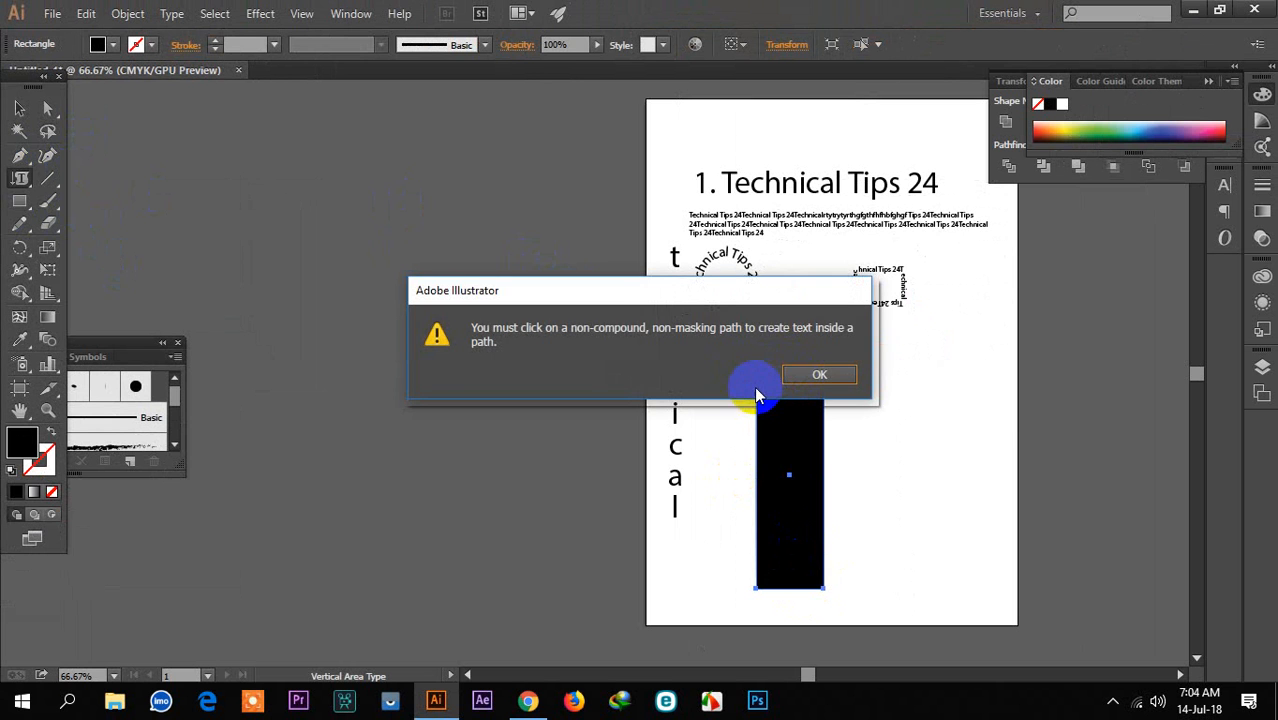
{"action": "left_click", "coordinate": [819, 375]}
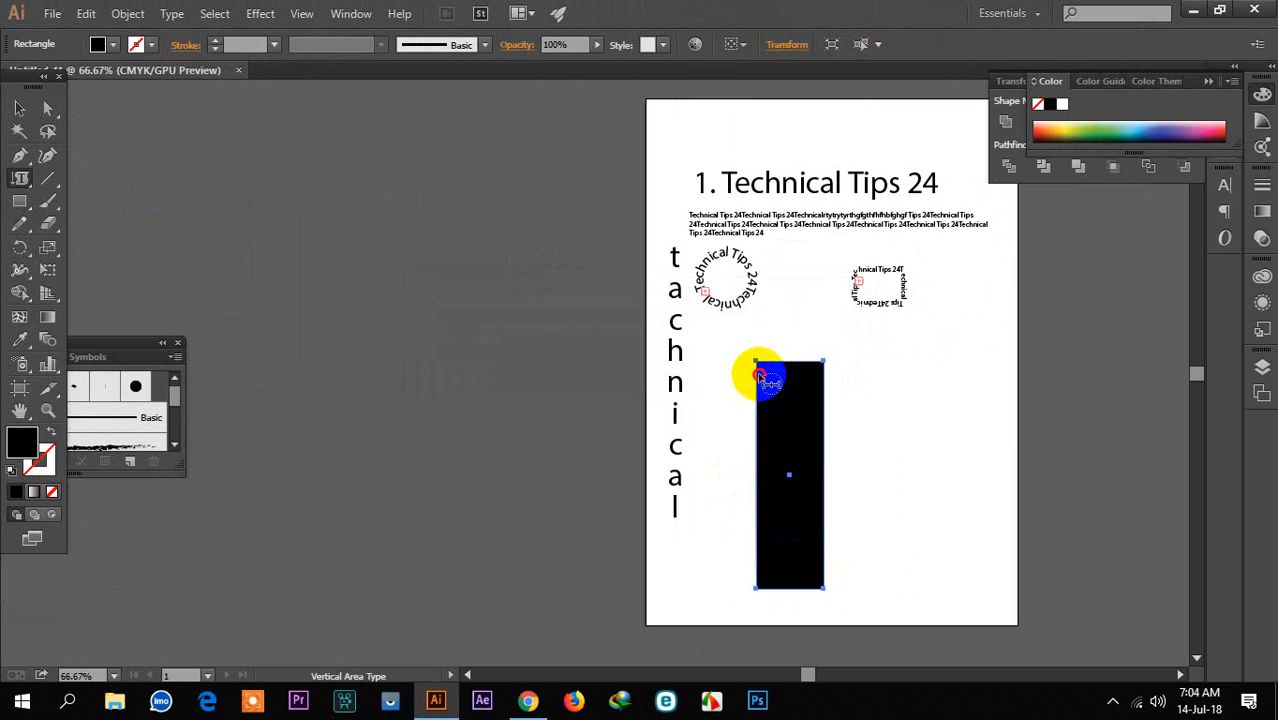
{"action": "left_click", "coordinate": [756, 366]}
{"action": "type", "text": "ftgygtfyyyfd"}
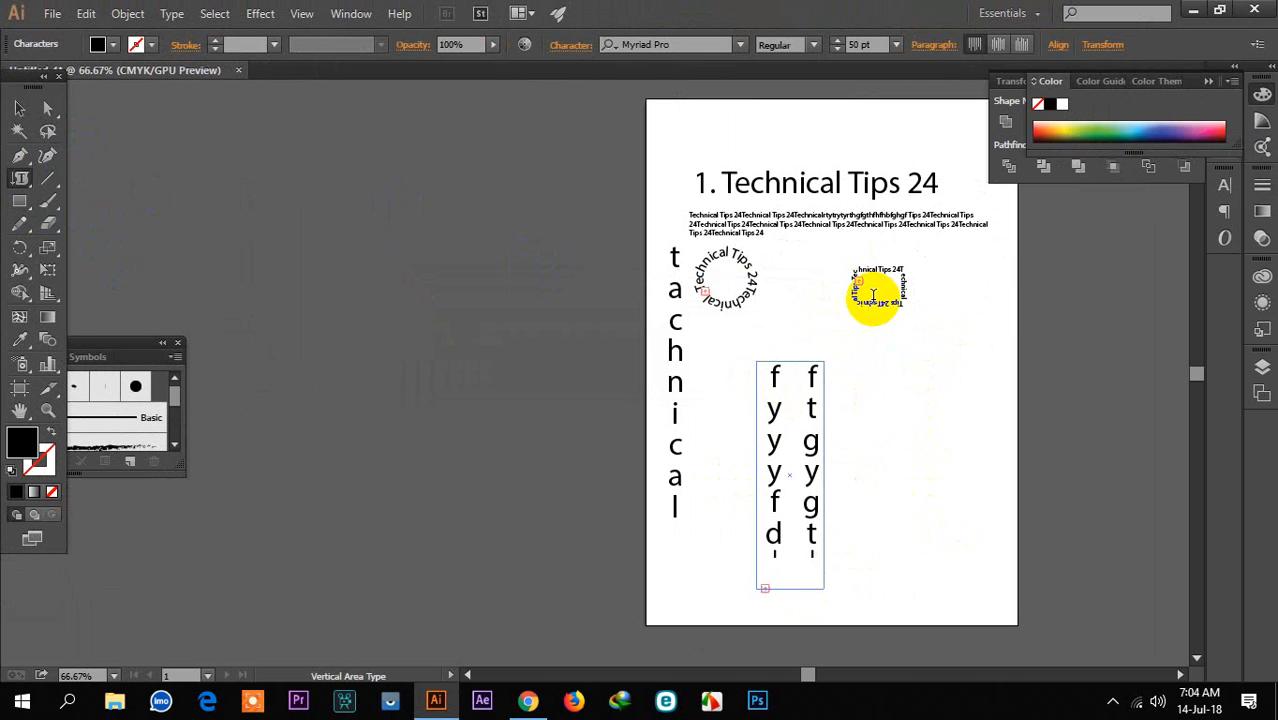
Step: Move the vertical area type frame up between the circular and rectangular path texts
{"action": "left_click", "coordinate": [19, 108]}
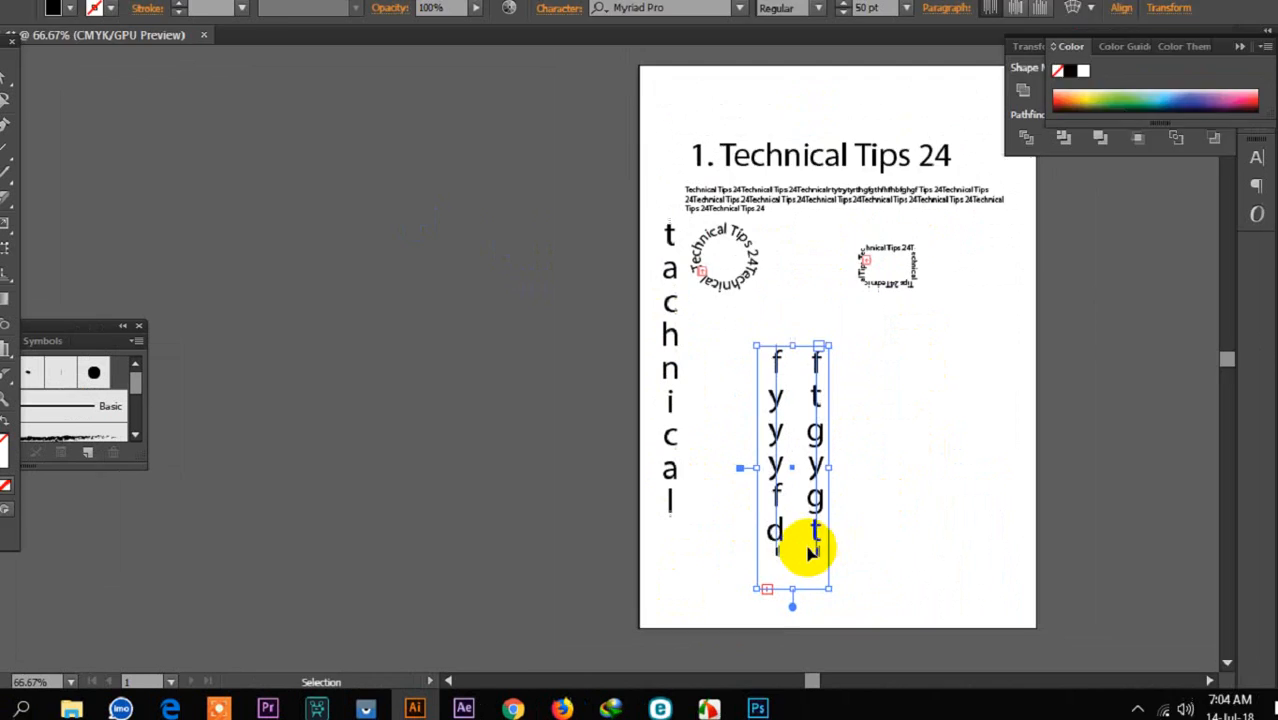
{"action": "left_click", "coordinate": [878, 393]}
{"action": "left_click_drag", "start_coordinate": [764, 384], "coordinate": [756, 292]}
Step: Make Vertical Type on a Path the current type tool and draw a wide rectangle along the bottom of the page
{"action": "left_click", "coordinate": [21, 183]}
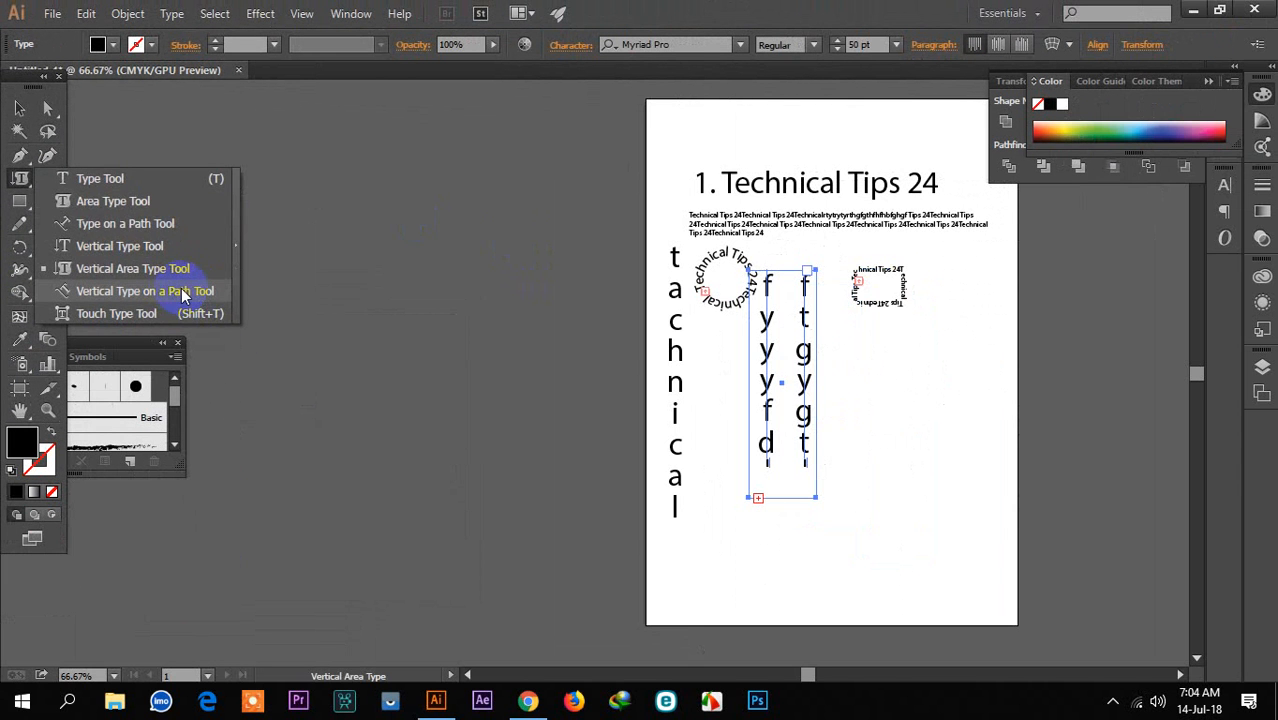
{"action": "left_click", "coordinate": [198, 291]}
{"action": "left_click", "coordinate": [30, 205]}
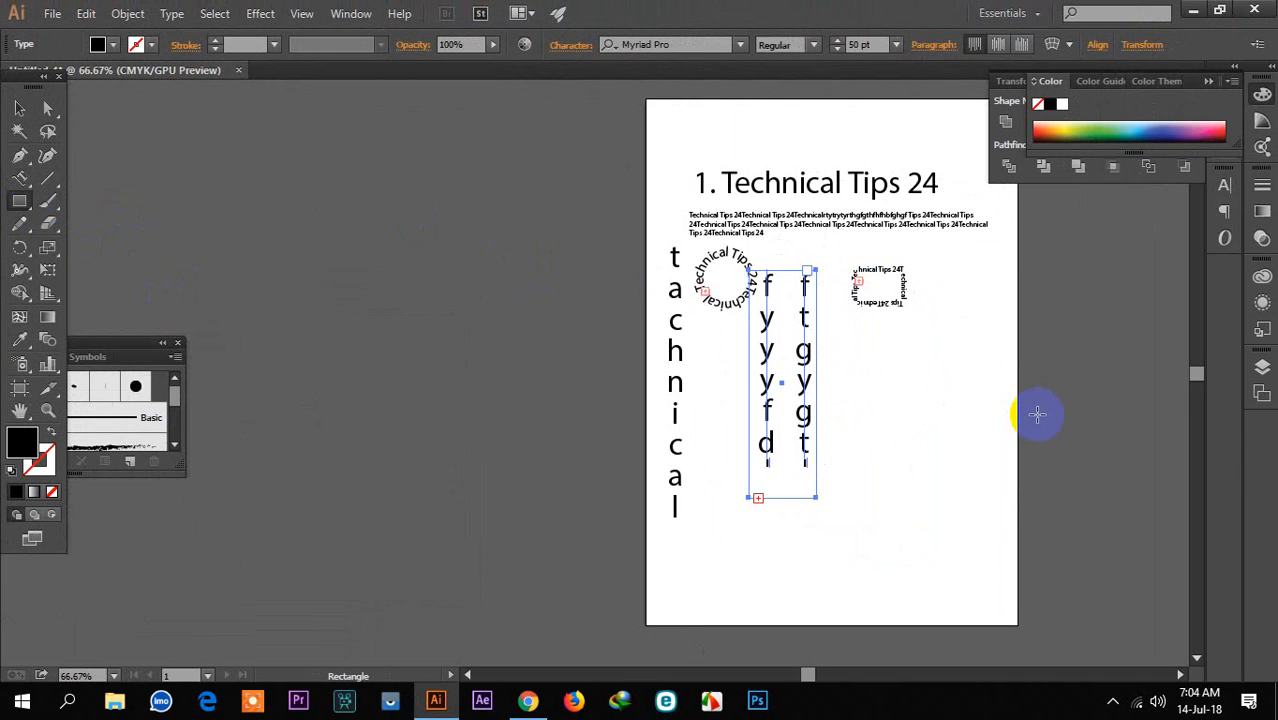
{"action": "scroll", "coordinate": [1038, 414], "scroll_direction": "down", "scroll_amount": 1}
{"action": "left_click_drag", "start_coordinate": [746, 485], "coordinate": [997, 570]}
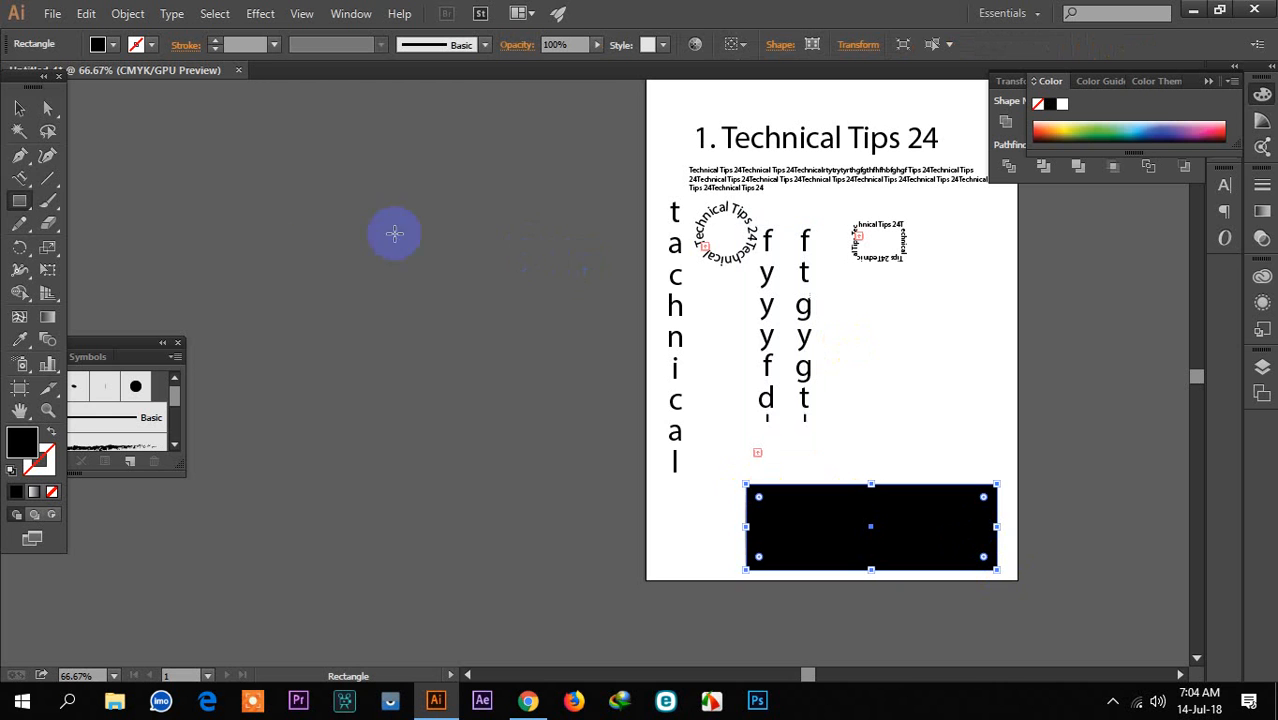
Step: Run 50 pt vertical sample text around the wide rectangle's path and move it up beside the vertical area type
{"action": "left_click", "coordinate": [19, 178]}
{"action": "left_click", "coordinate": [731, 526]}
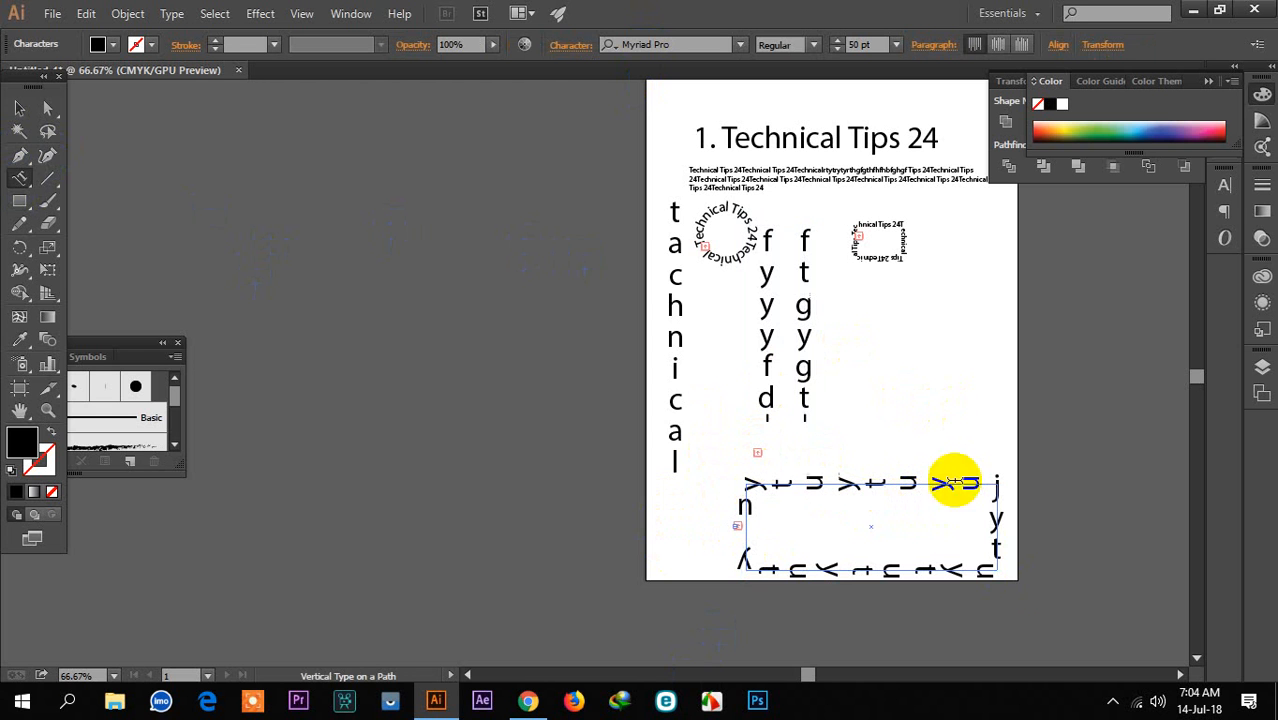
{"action": "left_click", "coordinate": [20, 108]}
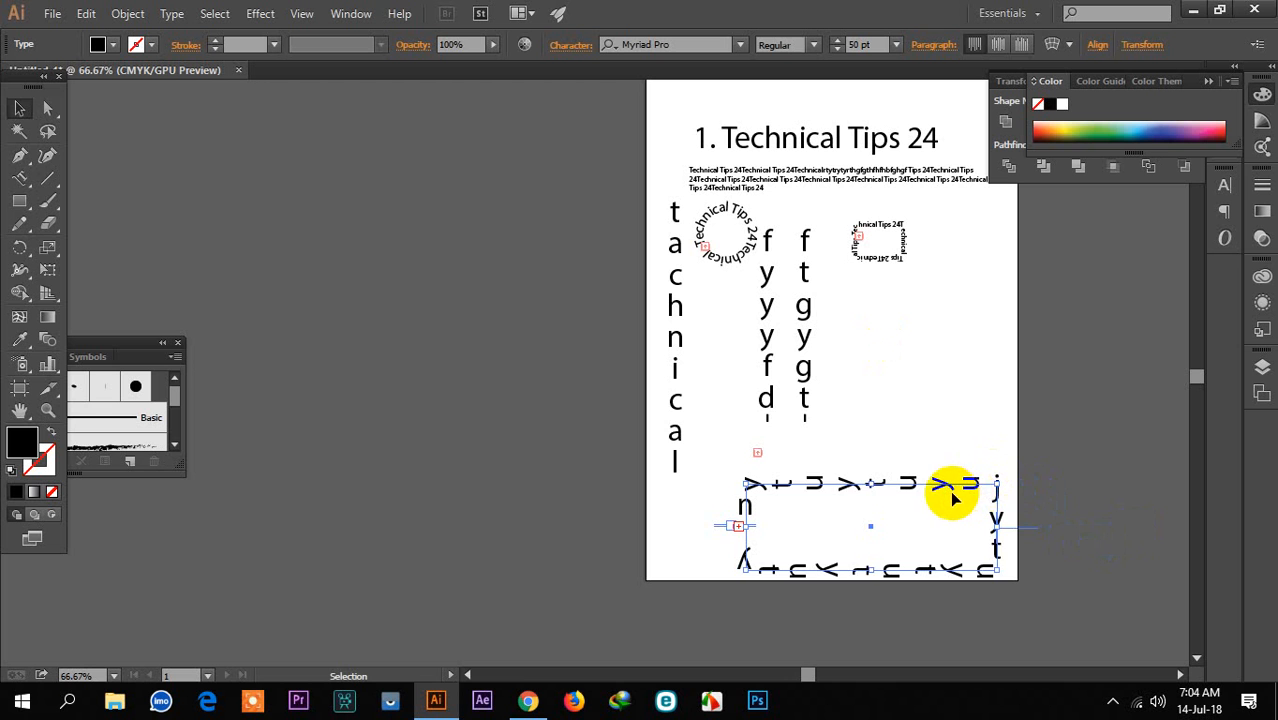
{"action": "left_click_drag", "start_coordinate": [955, 487], "coordinate": [1074, 317]}
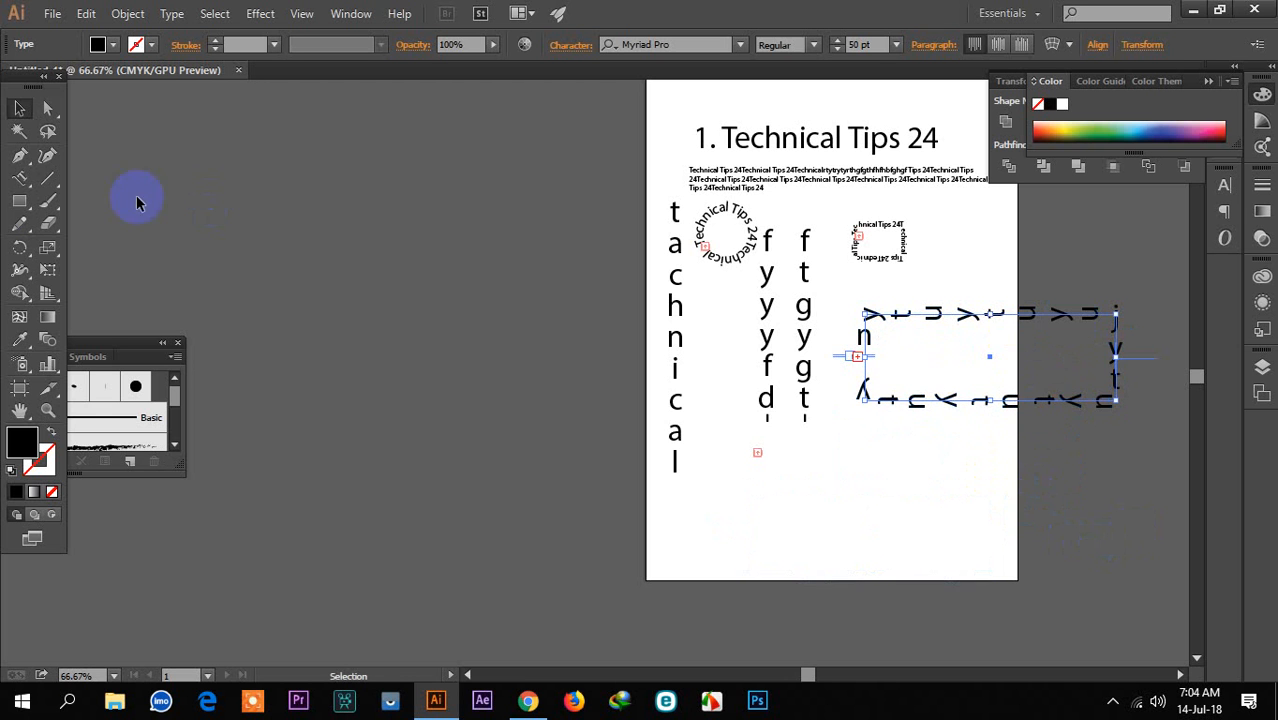
Step: Make Touch Type the current type tool and draw a small black rectangle along the bottom edge of the page
{"action": "left_click", "coordinate": [22, 177]}
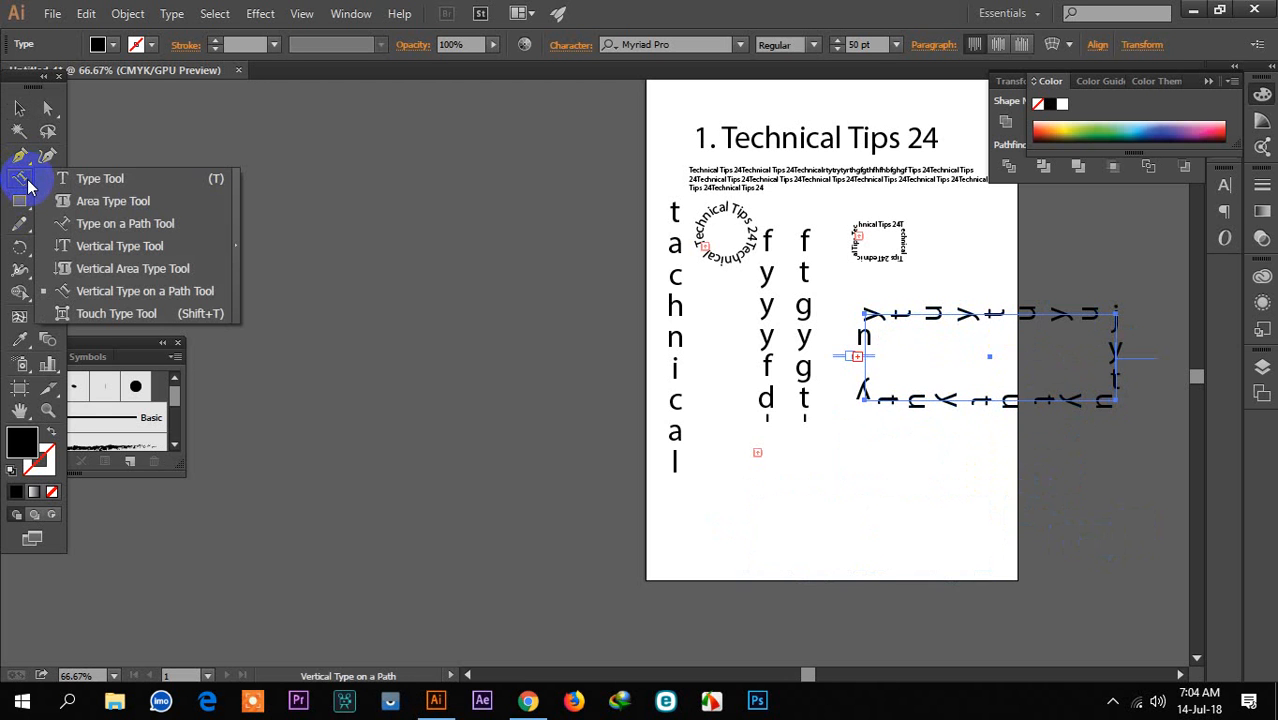
{"action": "left_click_drag", "start_coordinate": [28, 186], "coordinate": [102, 315]}
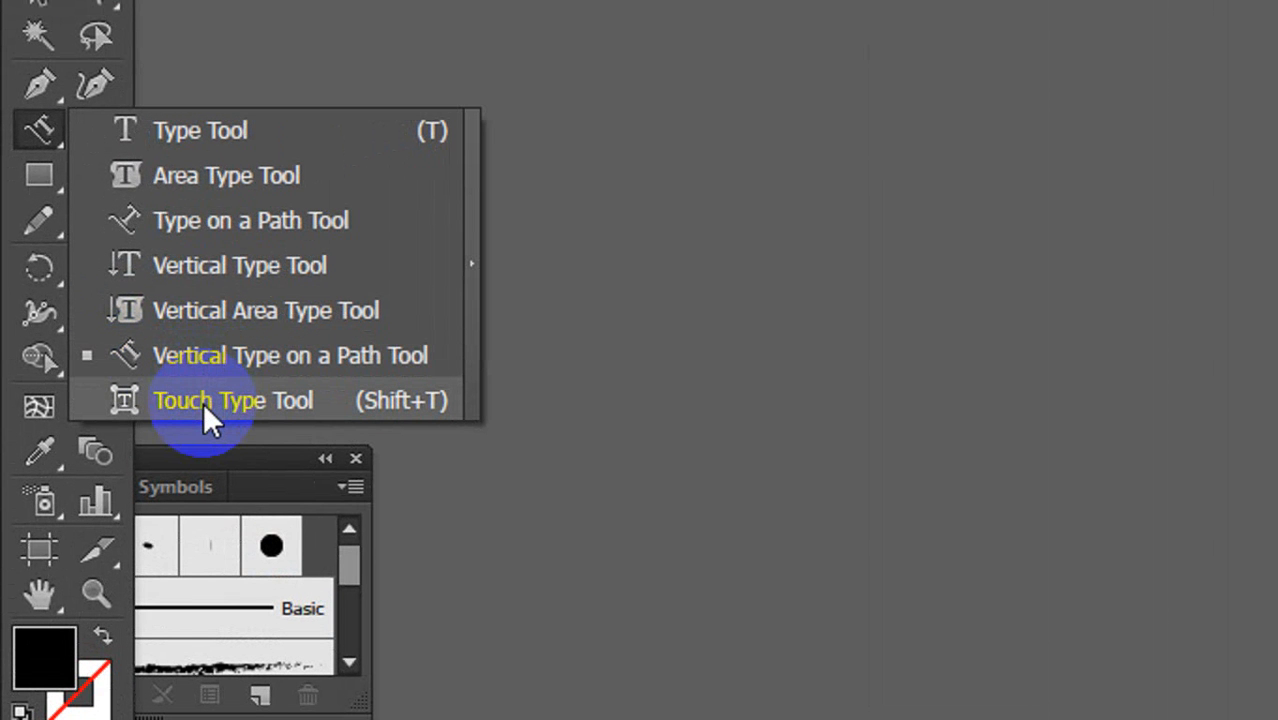
{"action": "left_click_drag", "start_coordinate": [204, 404], "coordinate": [235, 400]}
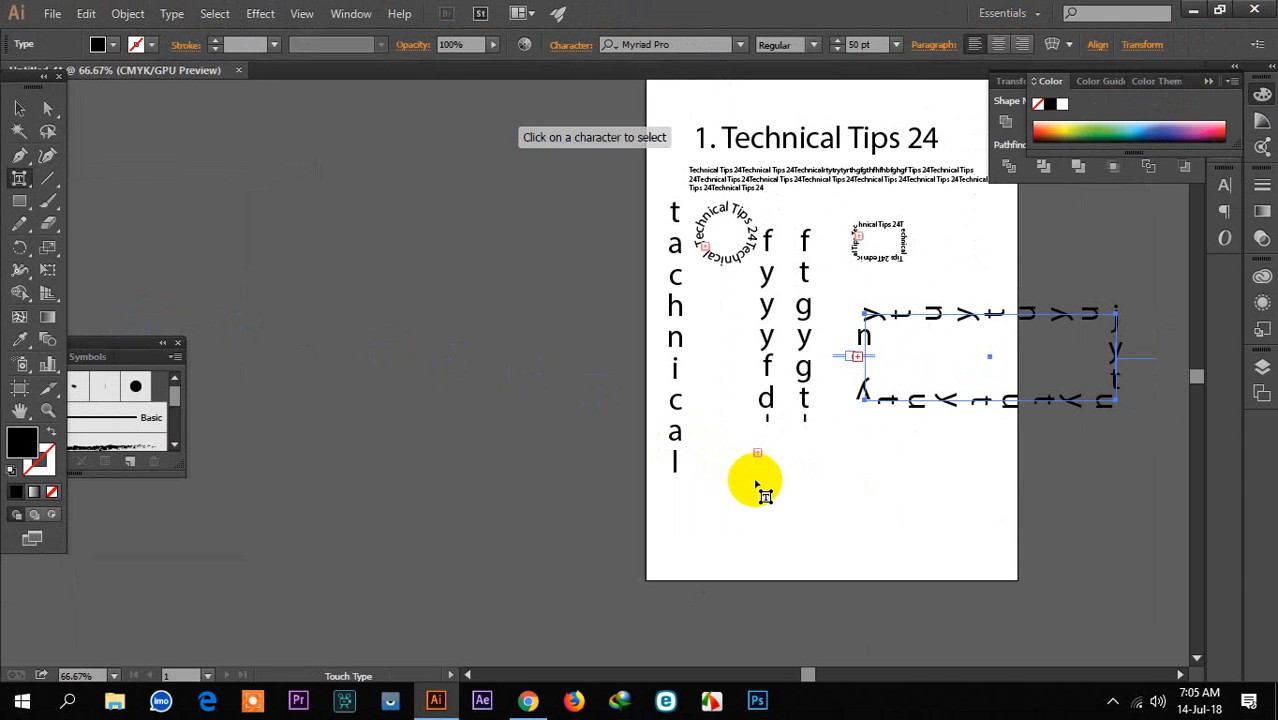
{"action": "left_click", "coordinate": [834, 540]}
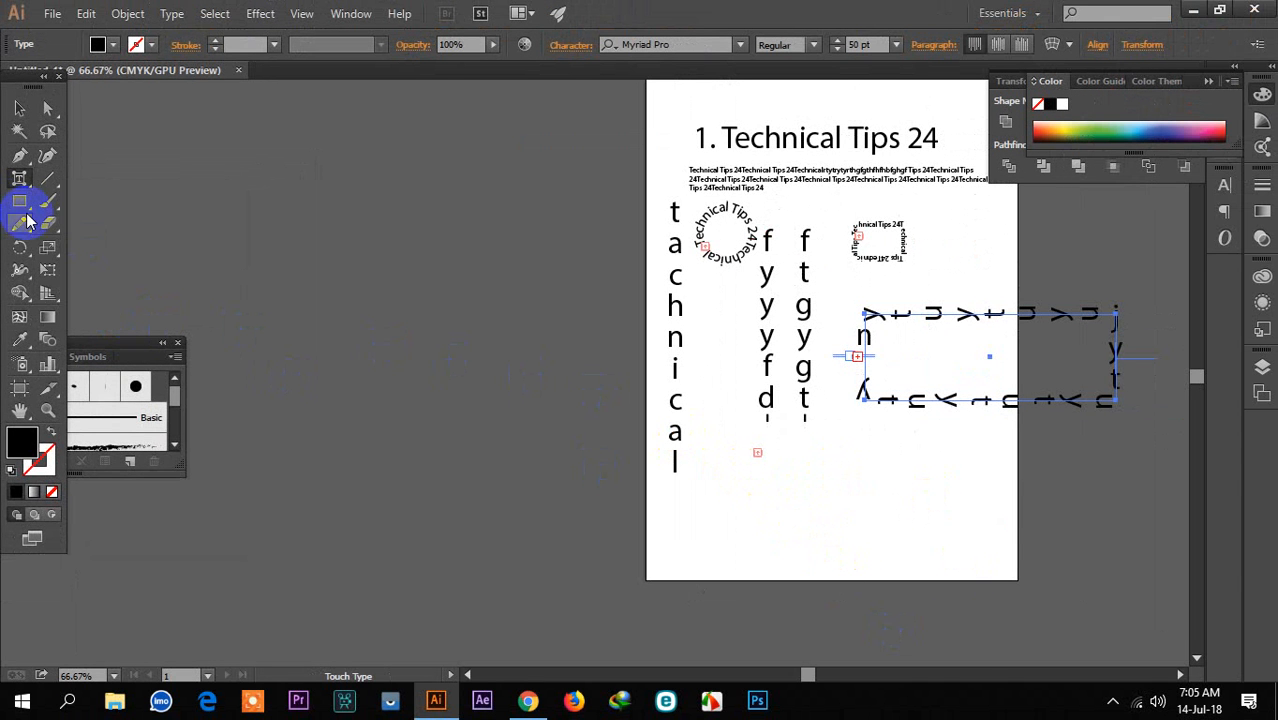
{"action": "left_click_drag", "start_coordinate": [757, 520], "coordinate": [850, 578]}
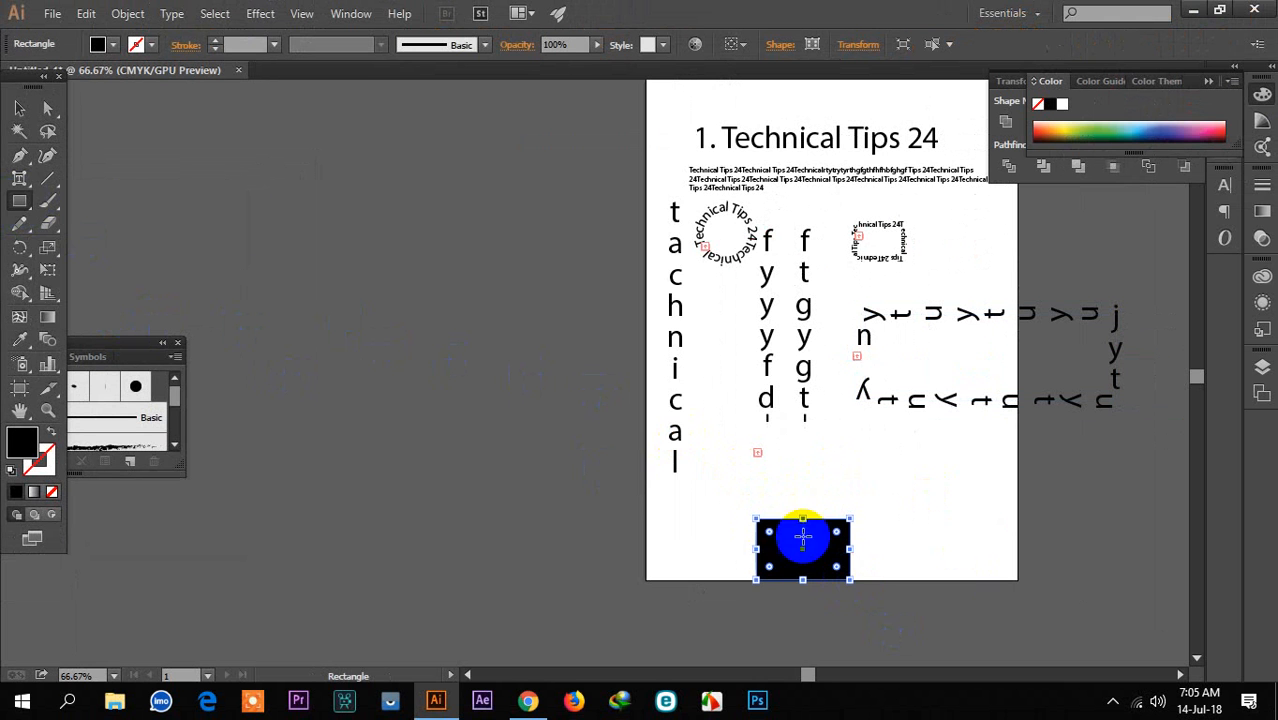
Step: Try resizing the letter "f" in the vertical area type with Touch Type and clear the selection
{"action": "left_click", "coordinate": [17, 182]}
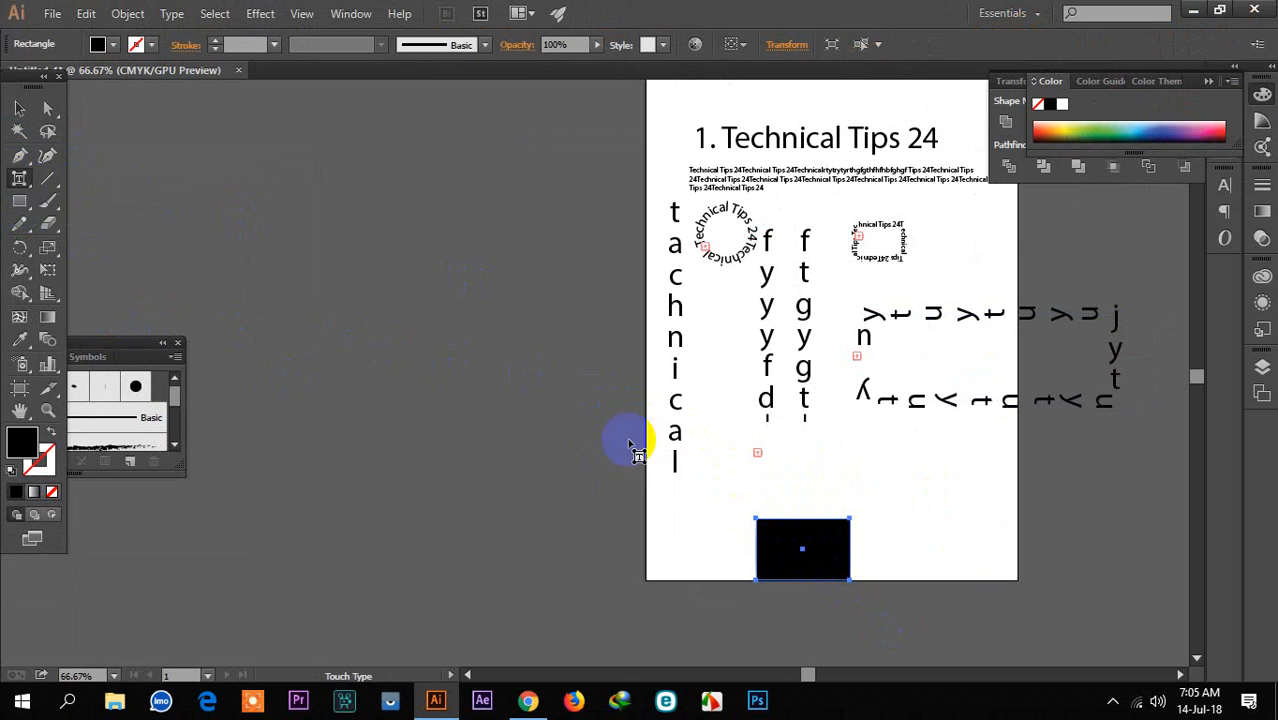
{"action": "right_click", "coordinate": [455, 400]}
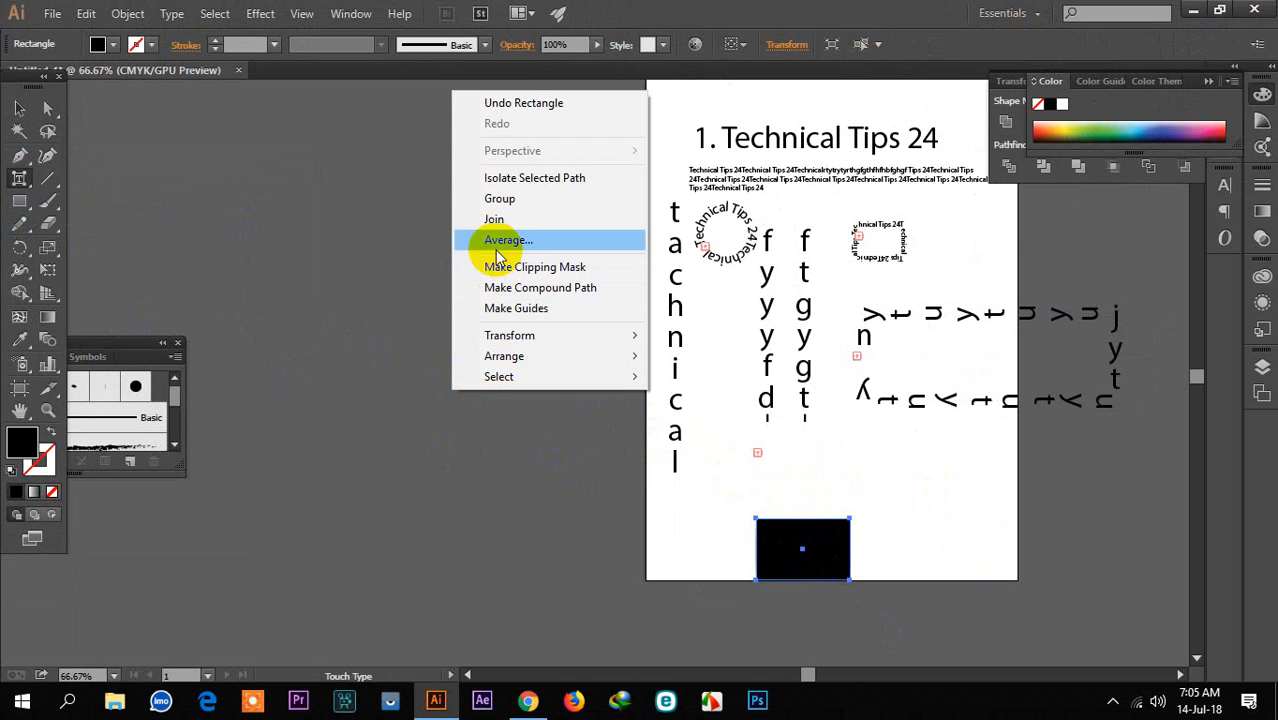
{"action": "left_click", "coordinate": [408, 300]}
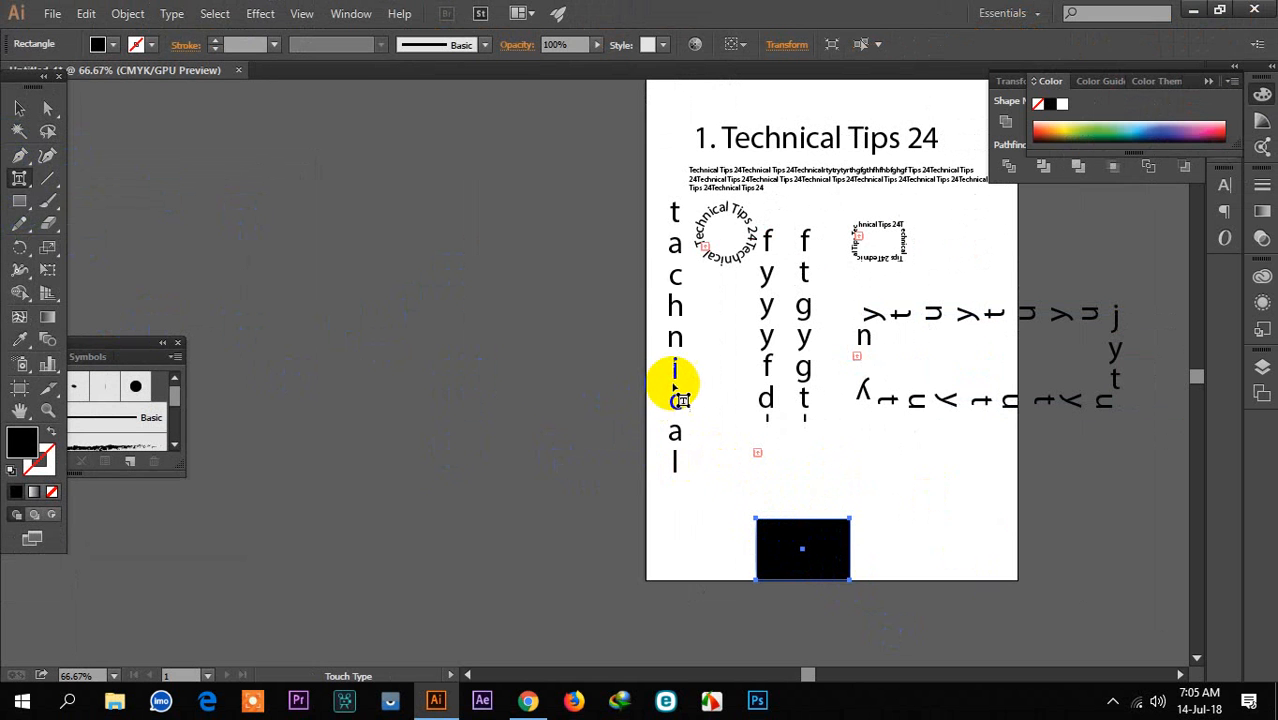
{"action": "left_click", "coordinate": [675, 369]}
{"action": "left_click", "coordinate": [757, 368]}
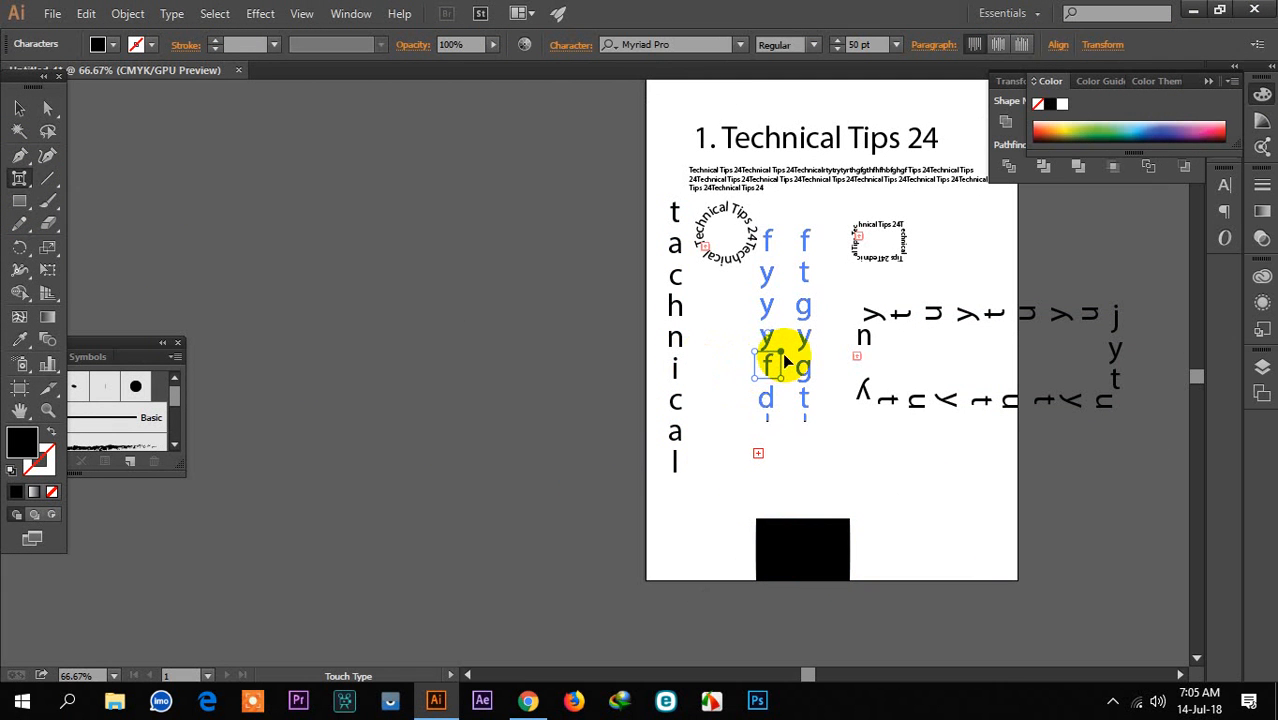
{"action": "mouse_move", "coordinate": [780, 351]}
{"action": "left_mouse_down"}
{"action": "mouse_move", "coordinate": [802, 337]}
{"action": "mouse_move", "coordinate": [808, 382]}
{"action": "mouse_move", "coordinate": [787, 418]}
{"action": "mouse_move", "coordinate": [770, 277]}
{"action": "mouse_move", "coordinate": [779, 357]}
{"action": "left_mouse_up"}
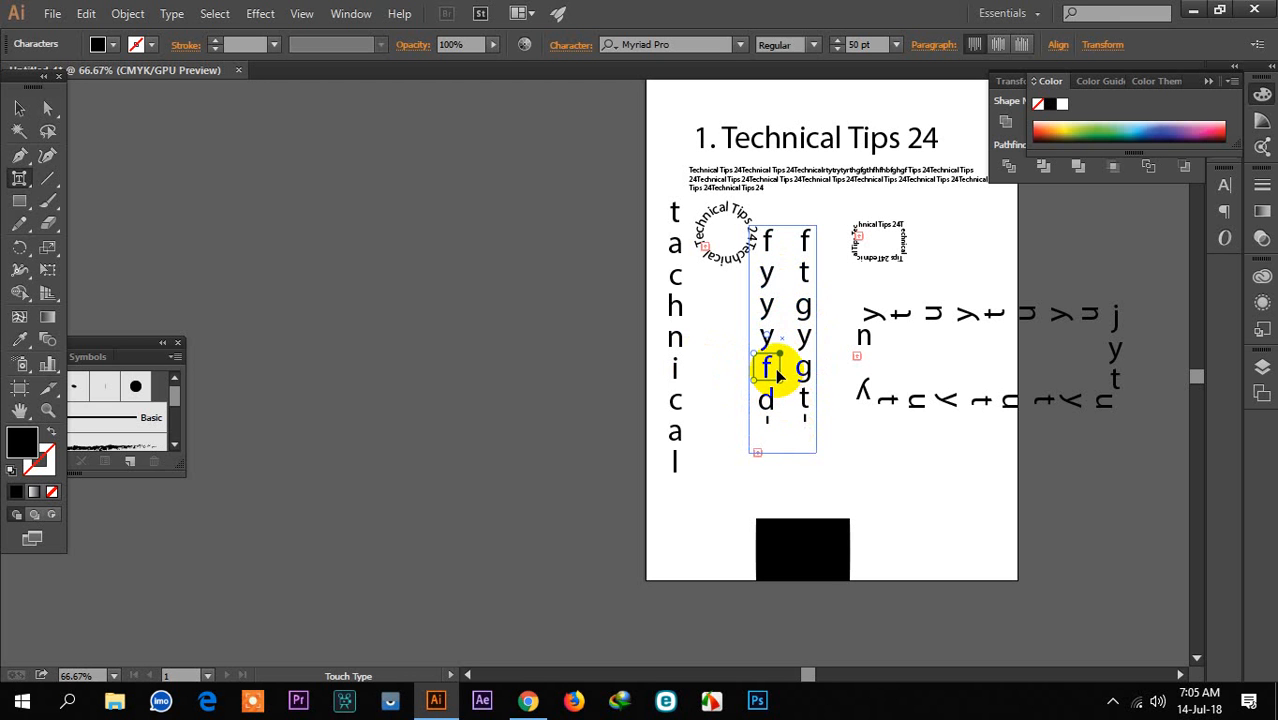
{"action": "scroll", "coordinate": [775, 368], "scroll_direction": "up", "scroll_amount": 3}
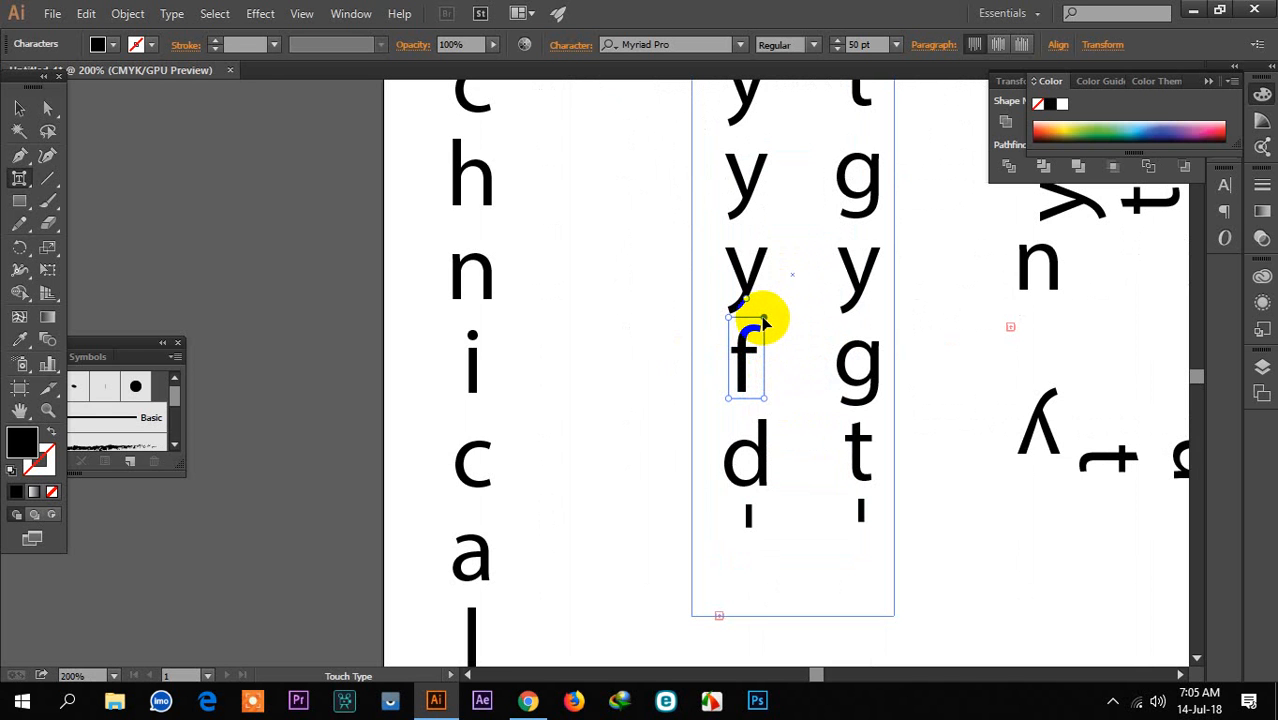
{"action": "left_click", "coordinate": [121, 194]}
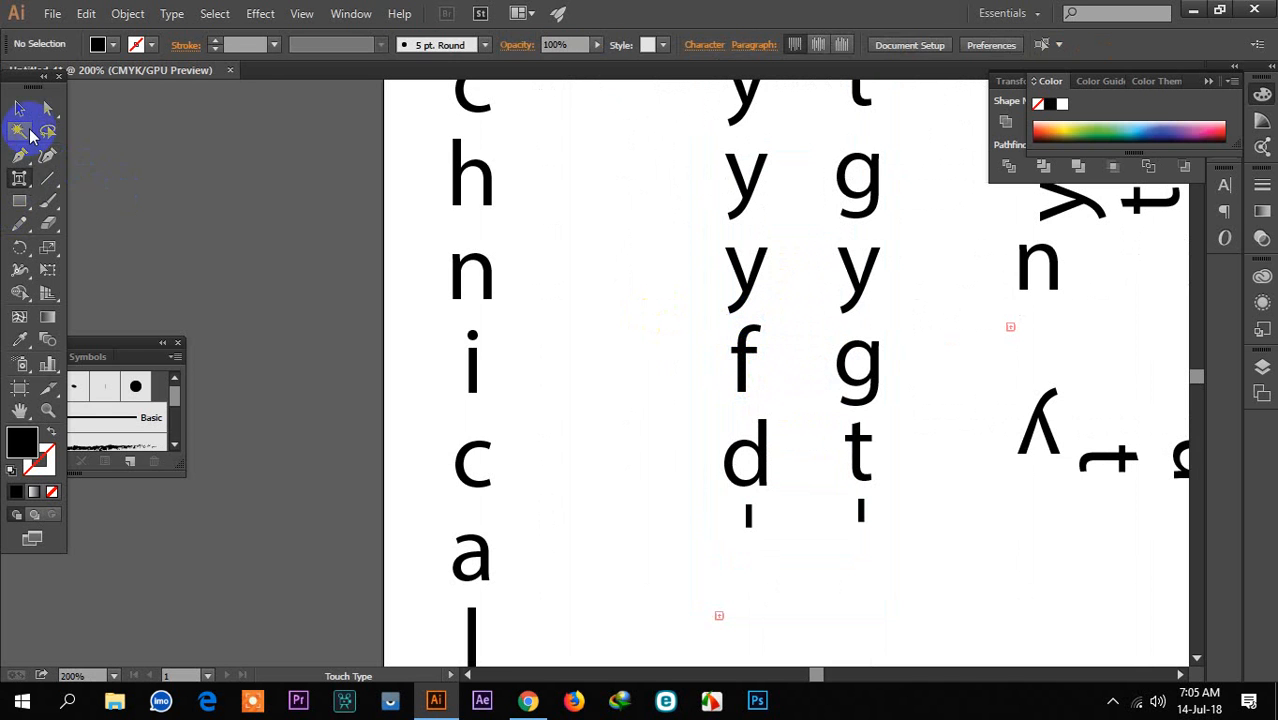
Step: Move the letter "n" of the vertical word "tachnical" out to the right of its column with Touch Type
{"action": "left_click", "coordinate": [20, 110]}
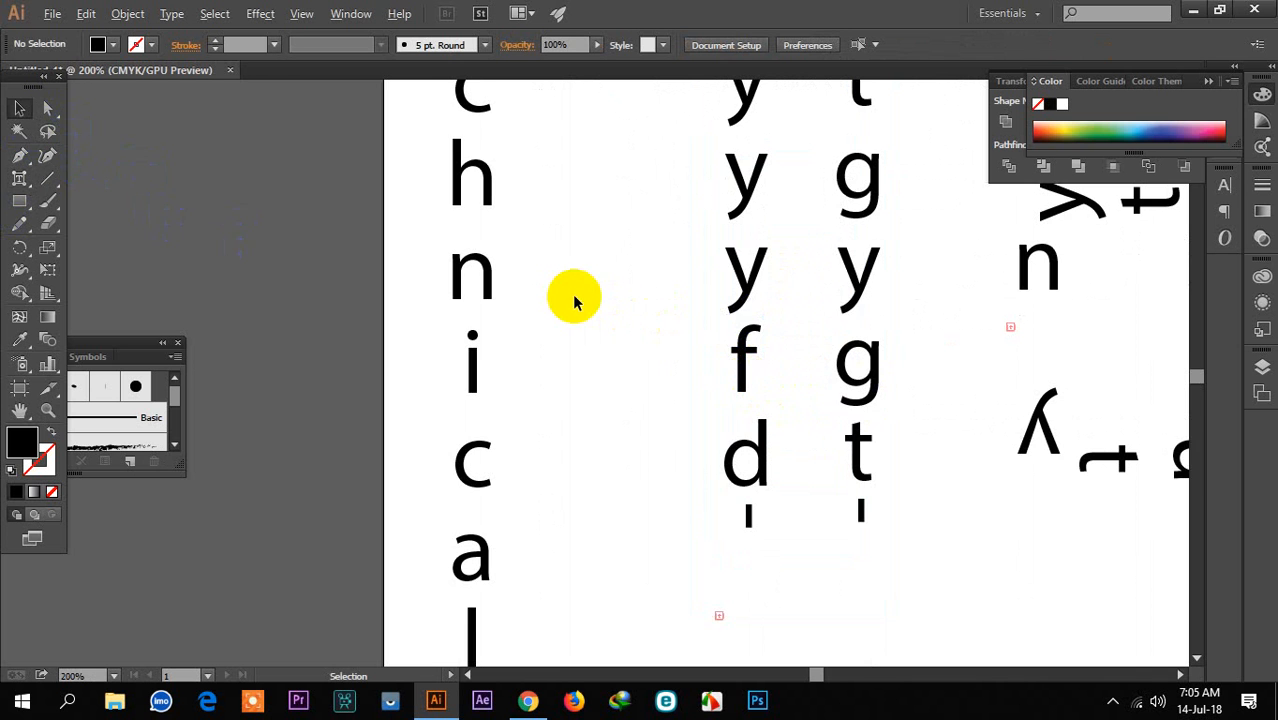
{"action": "scroll", "coordinate": [573, 300], "scroll_direction": "down", "scroll_amount": 2}
{"action": "left_click", "coordinate": [510, 280]}
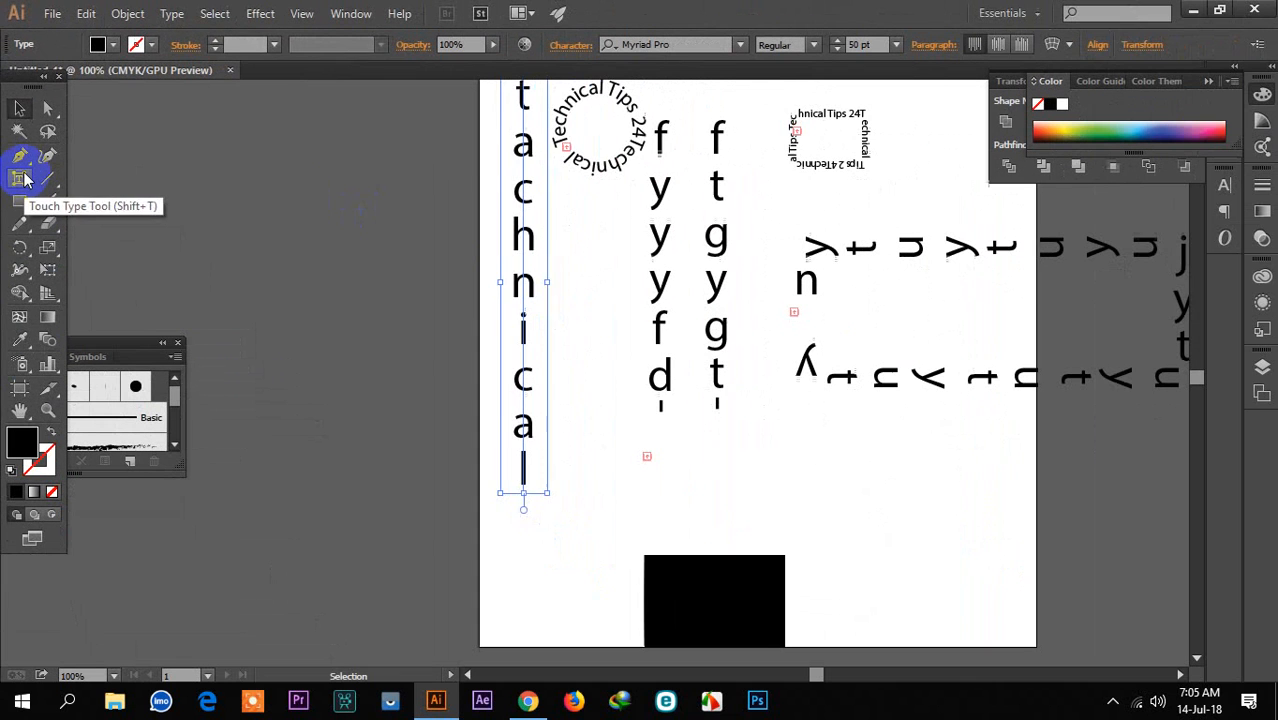
{"action": "left_click", "coordinate": [21, 178]}
{"action": "left_click", "coordinate": [524, 284]}
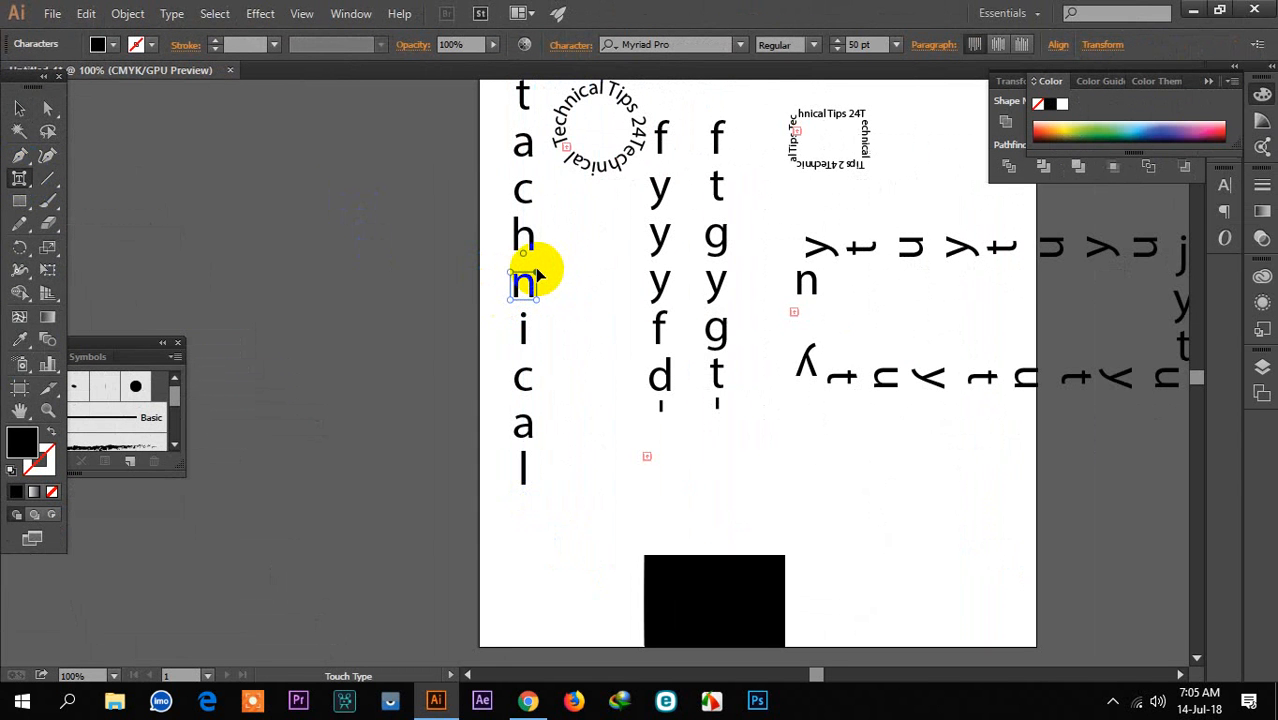
{"action": "left_click_drag", "start_coordinate": [535, 271], "coordinate": [537, 178]}
{"action": "scroll", "coordinate": [545, 335], "scroll_direction": "up", "scroll_amount": 3}
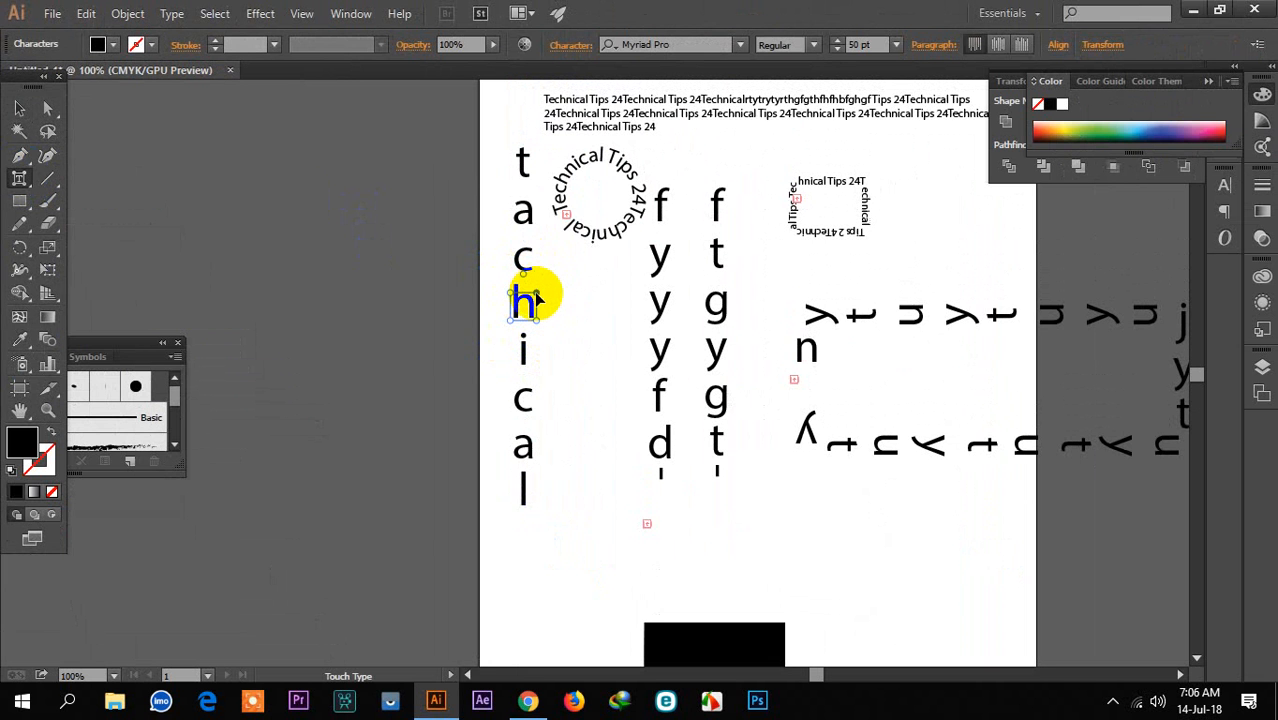
{"action": "double_click", "coordinate": [535, 294]}
{"action": "left_click_drag", "start_coordinate": [538, 245], "coordinate": [586, 336]}
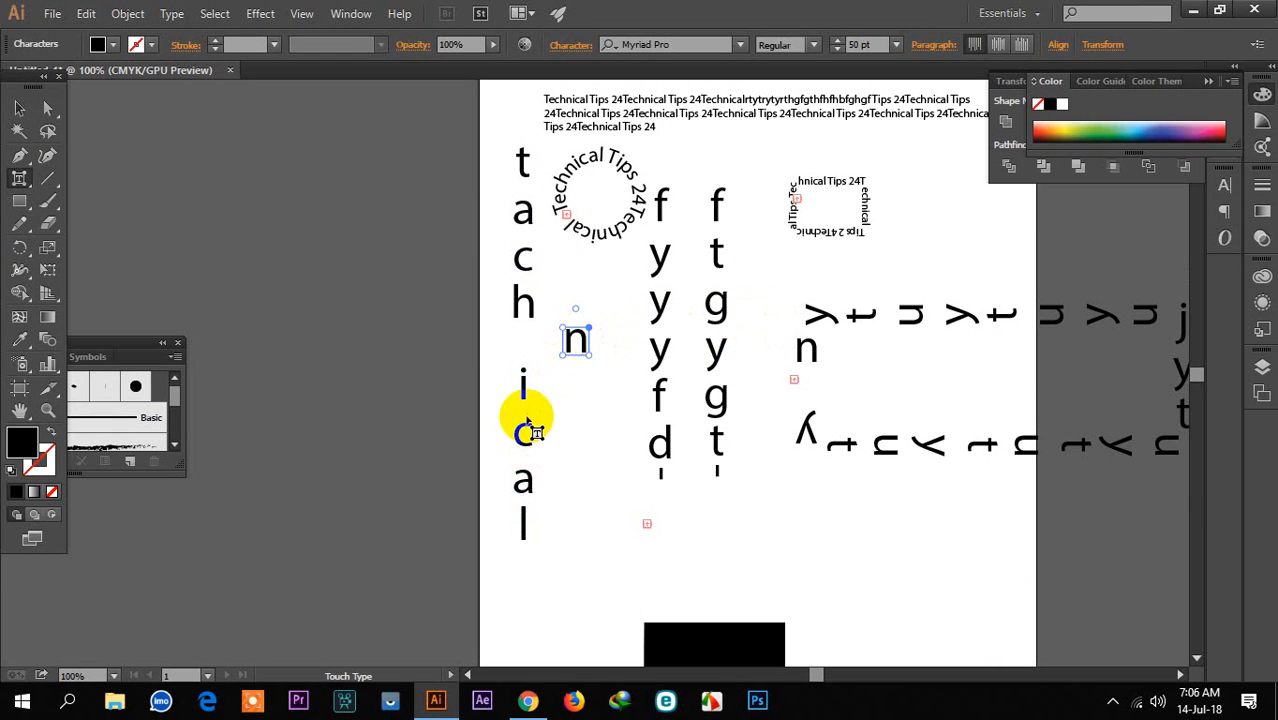
Step: Shift both letters "c" of "tachnical" to the right and stretch the final "l" into a wide block
{"action": "left_click", "coordinate": [524, 428]}
{"action": "left_click_drag", "start_coordinate": [531, 428], "coordinate": [590, 429]}
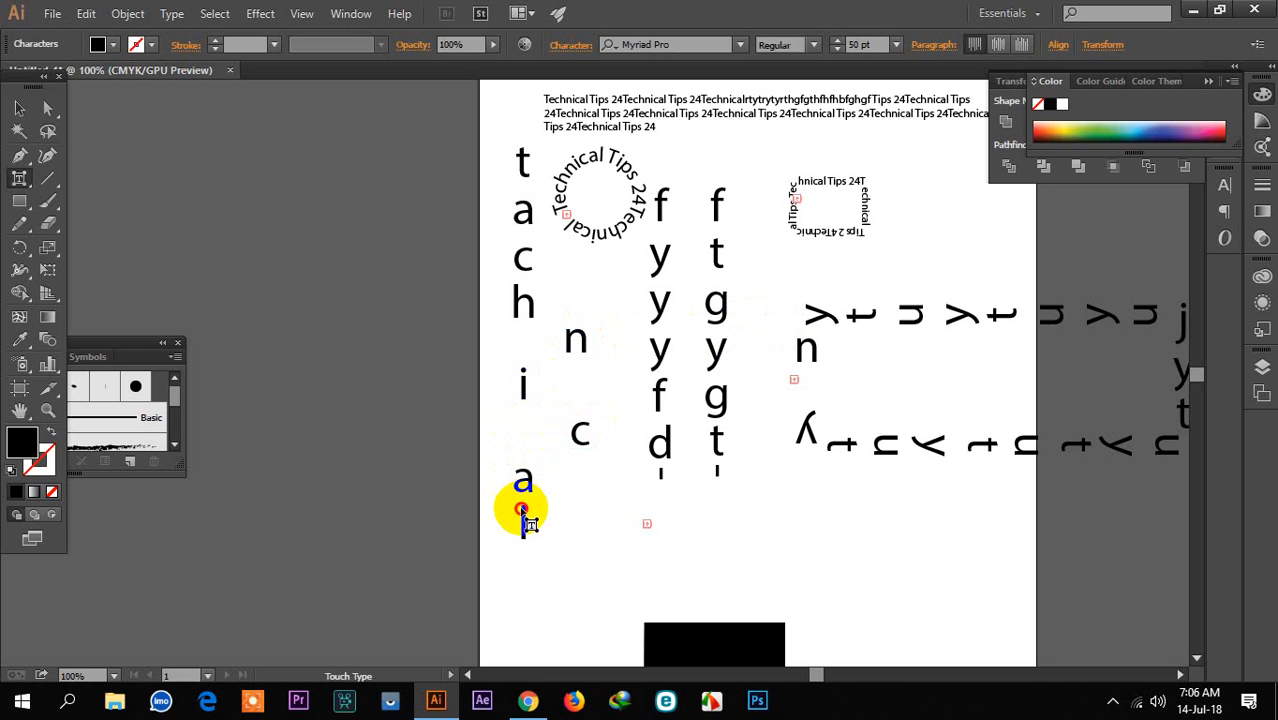
{"action": "left_click_drag", "start_coordinate": [510, 503], "coordinate": [601, 507]}
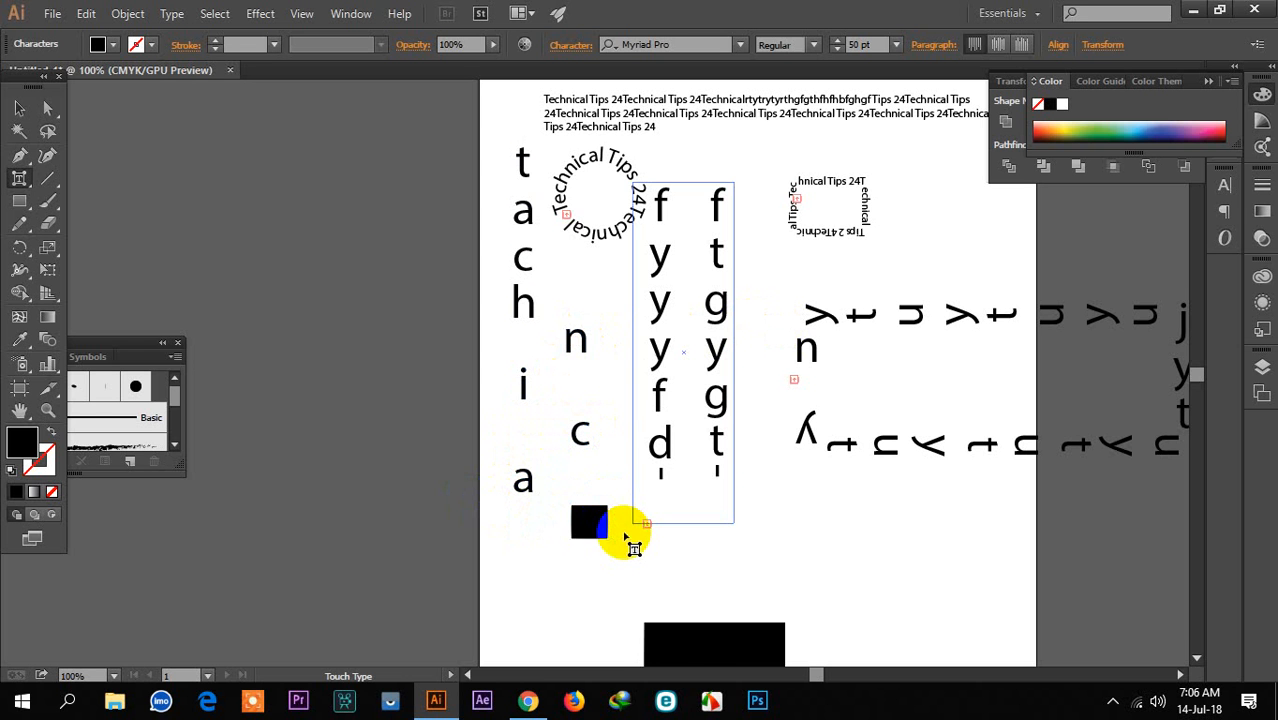
{"action": "left_click", "coordinate": [523, 264]}
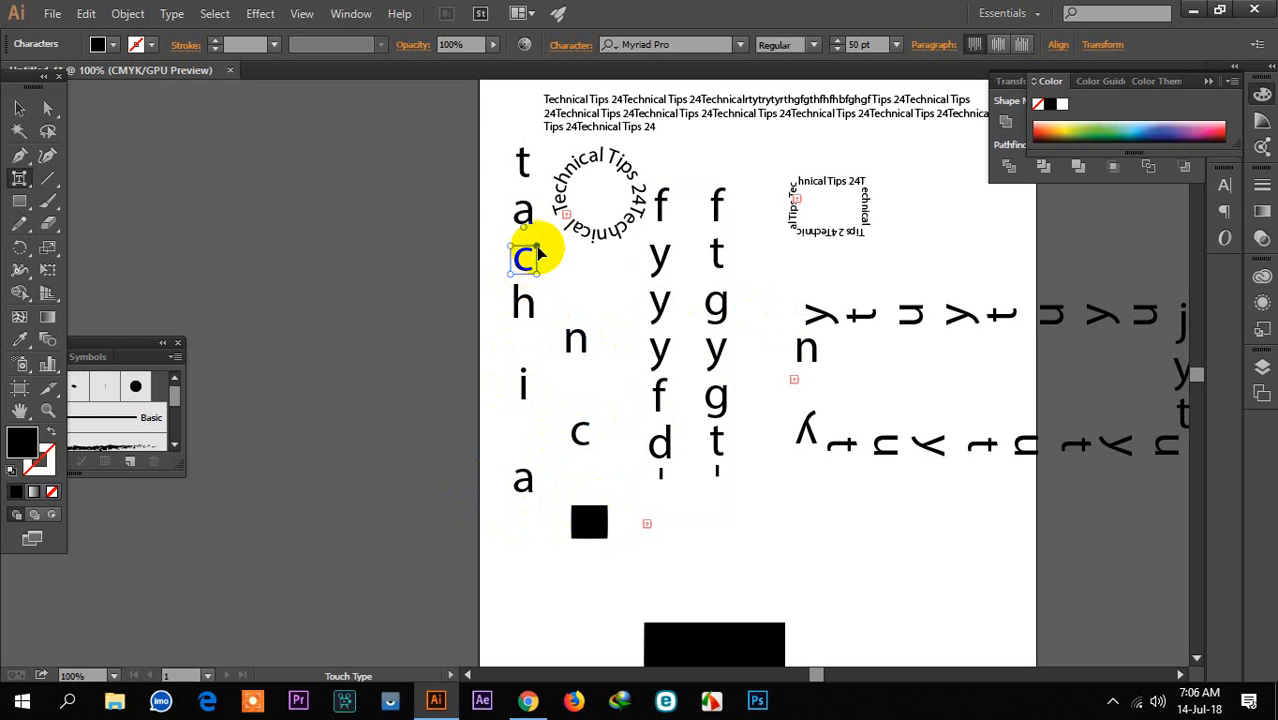
{"action": "left_click_drag", "start_coordinate": [538, 254], "coordinate": [586, 272]}
{"action": "scroll", "coordinate": [662, 491], "scroll_direction": "down", "scroll_amount": 1}
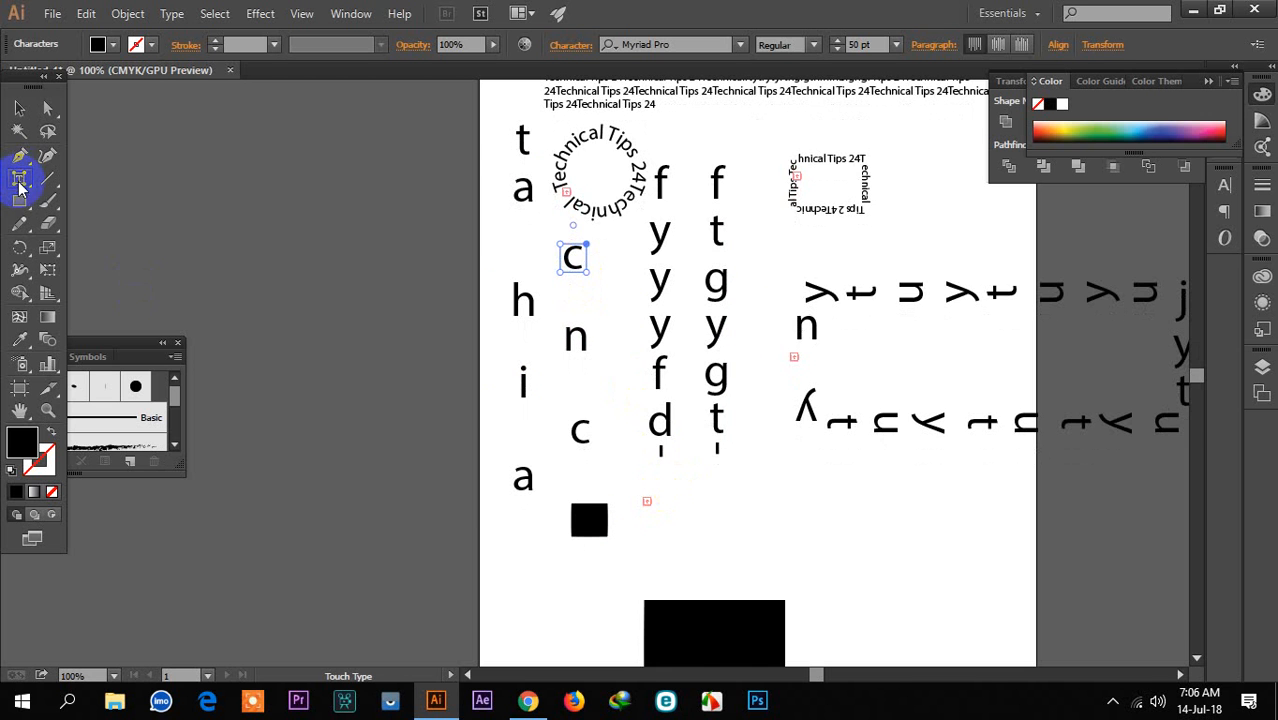
Step: Make the standard Type tool the current type tool again and deselect the vertical text
{"action": "left_click_drag", "start_coordinate": [20, 188], "coordinate": [70, 122]}
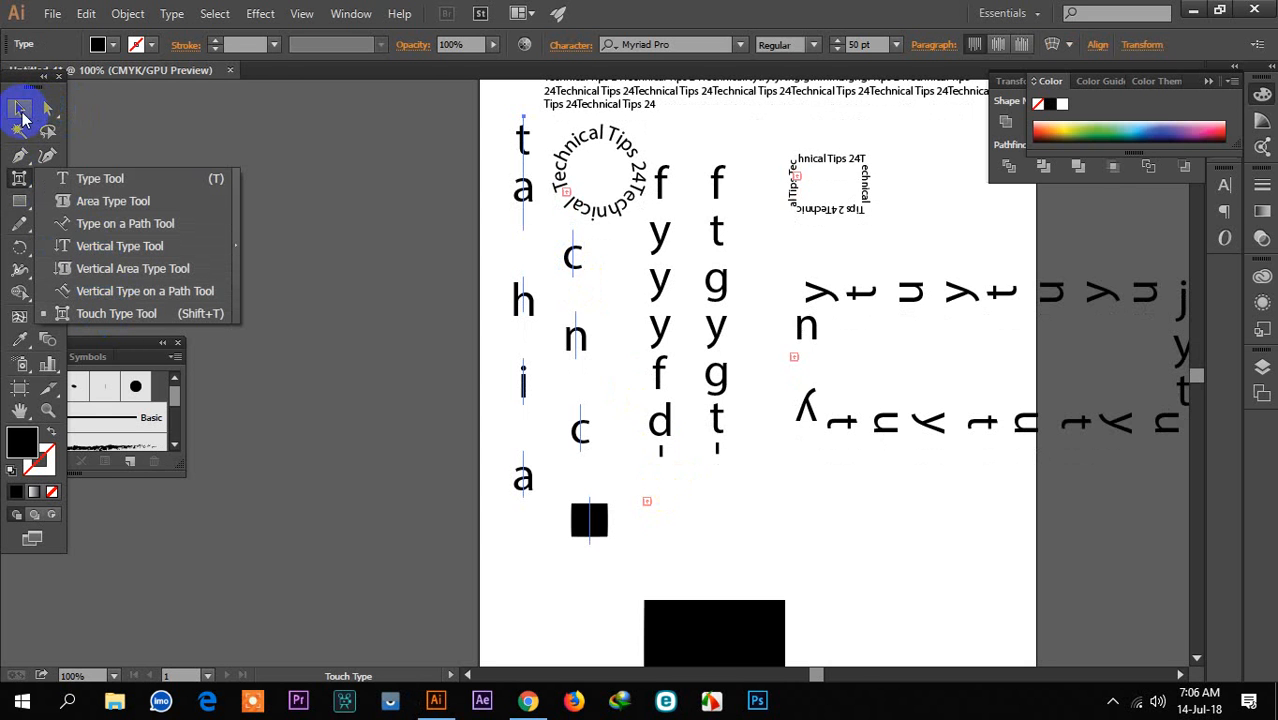
{"action": "left_click", "coordinate": [23, 115]}
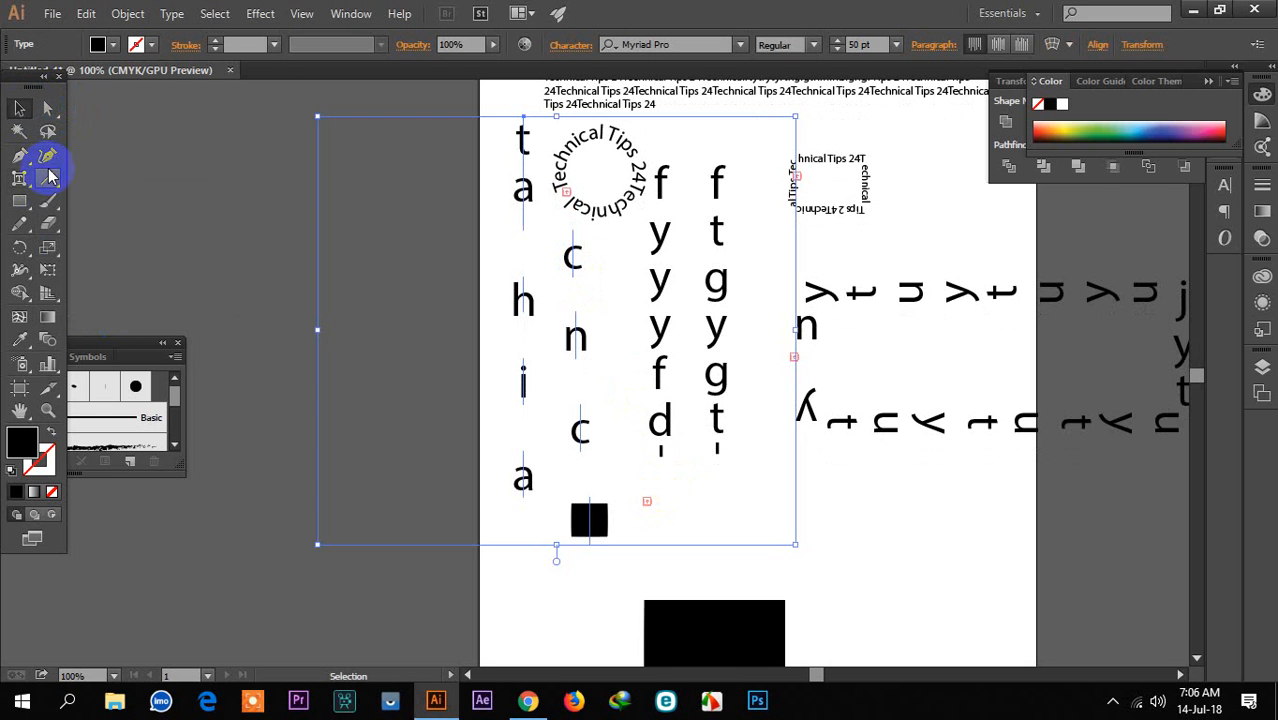
{"action": "left_click_drag", "start_coordinate": [22, 178], "coordinate": [82, 180]}
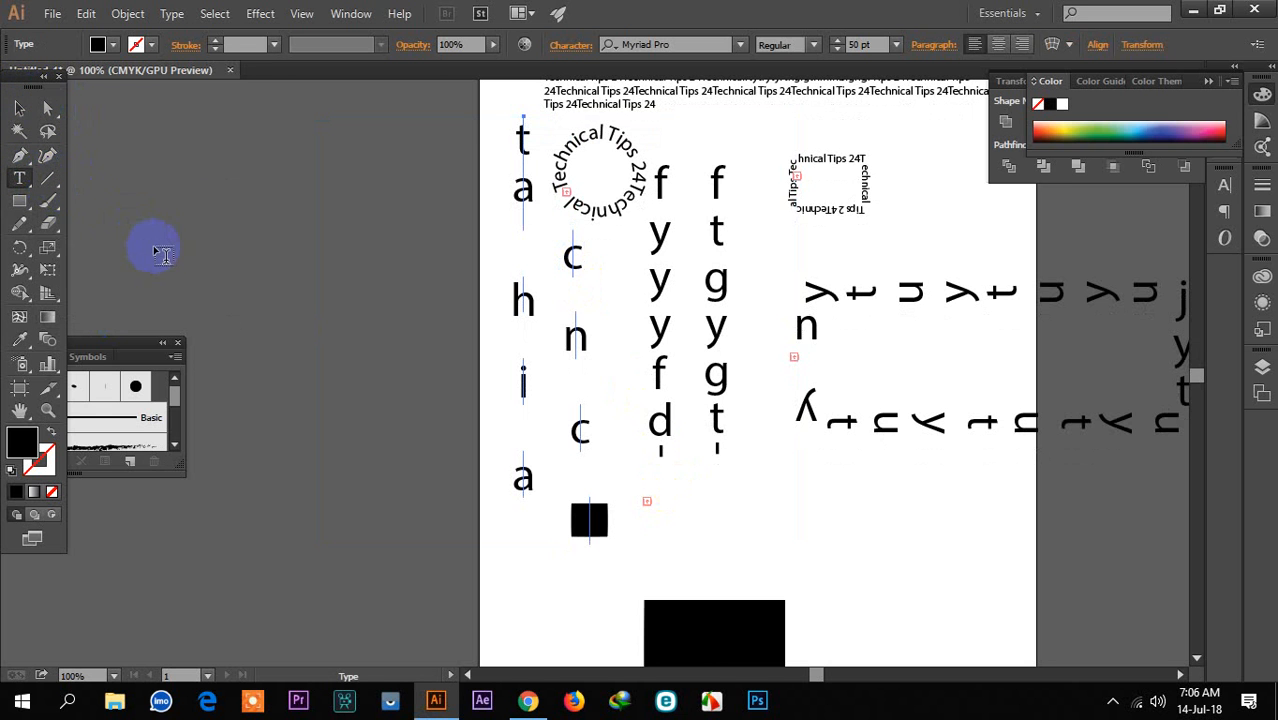
{"action": "left_click", "coordinate": [15, 108]}
{"action": "left_click", "coordinate": [70, 214]}
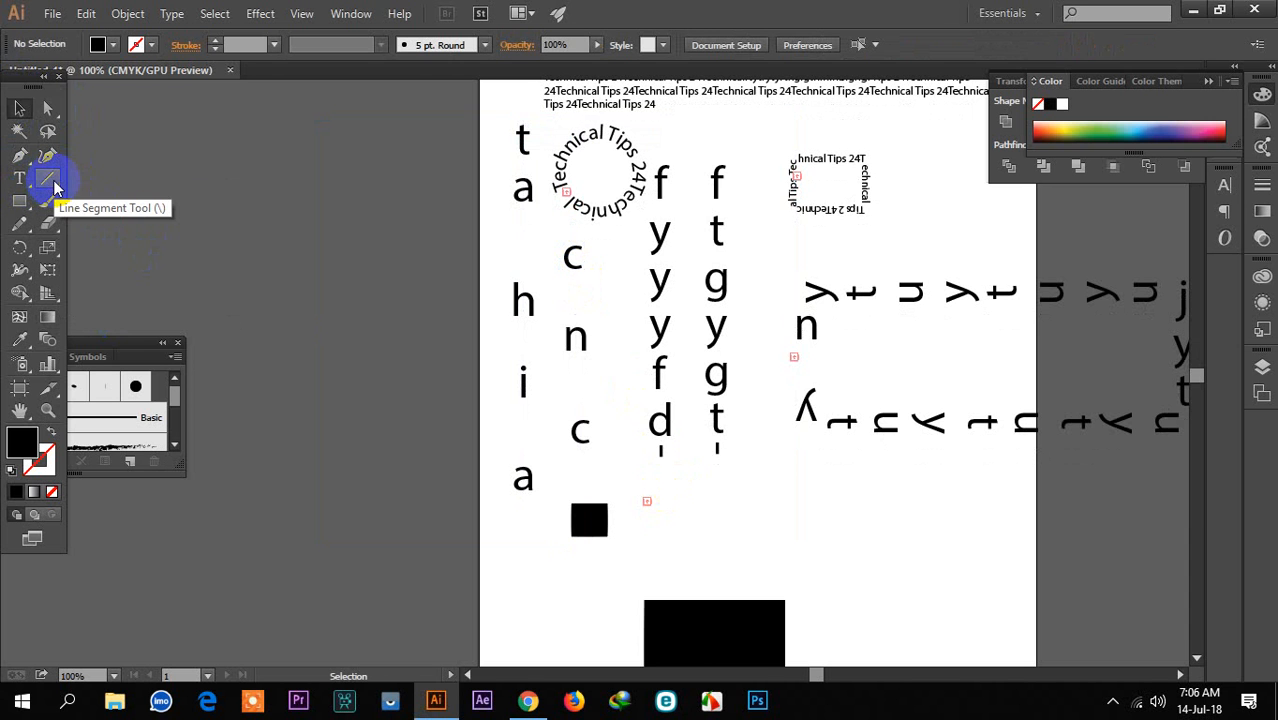
Step: Draw a horizontal, a rising diagonal and a falling diagonal line with Line Segment in the empty area near the page's bottom
{"action": "left_click", "coordinate": [53, 182]}
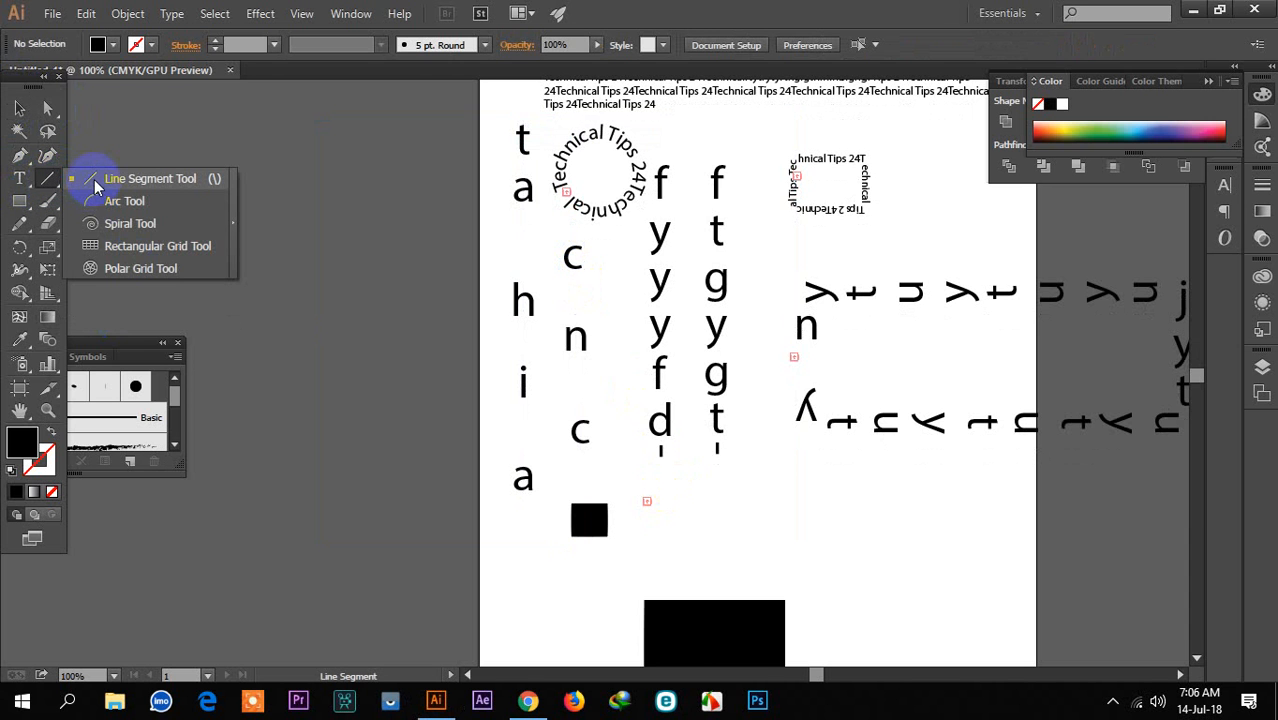
{"action": "left_click", "coordinate": [94, 179]}
{"action": "scroll", "coordinate": [655, 265], "scroll_direction": "down", "scroll_amount": 5}
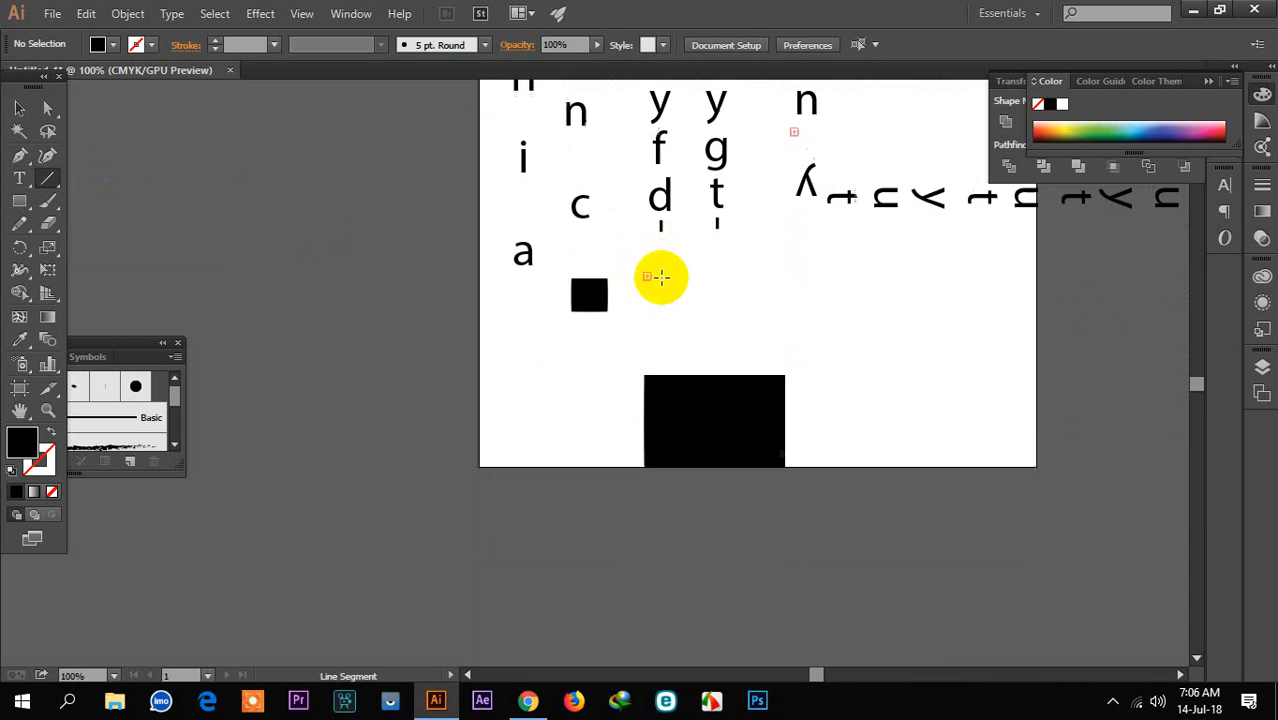
{"action": "scroll", "coordinate": [657, 356], "scroll_direction": "up", "scroll_amount": 2}
{"action": "scroll", "coordinate": [670, 355], "scroll_direction": "right", "scroll_amount": 5}
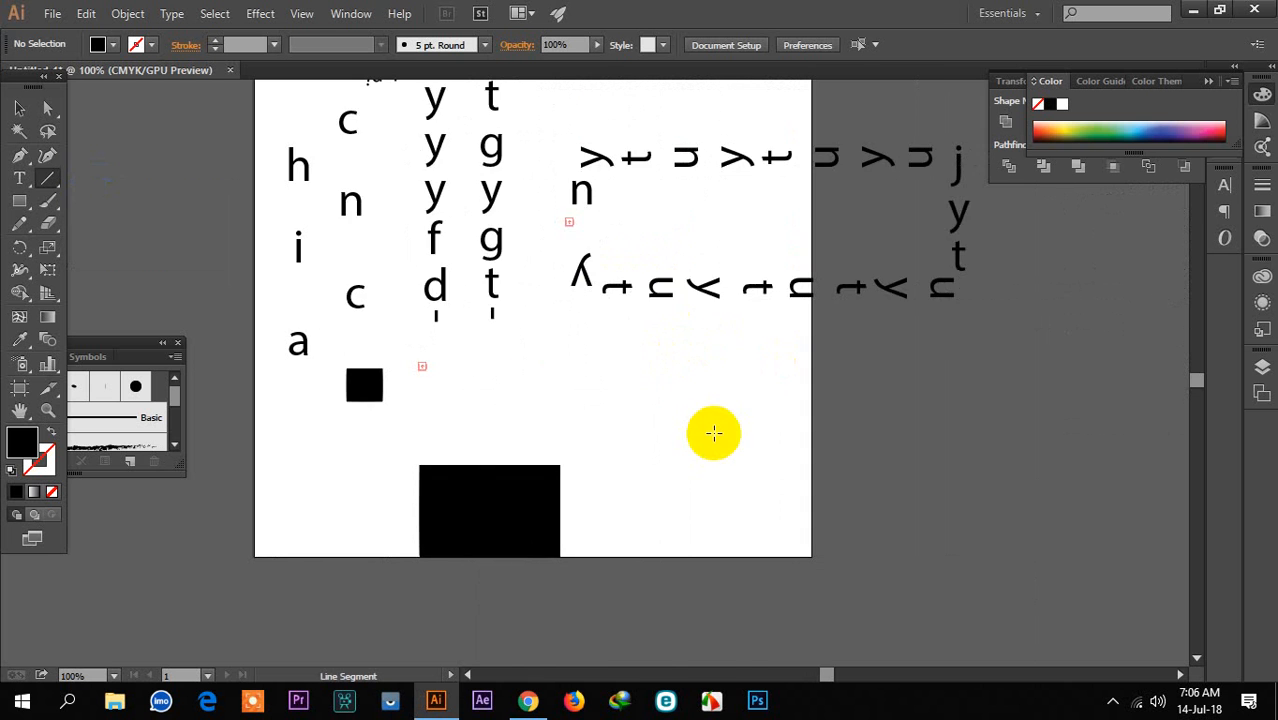
{"action": "scroll", "coordinate": [705, 430], "scroll_direction": "up", "scroll_amount": 3, "text": "alt"}
{"action": "left_click_drag", "start_coordinate": [435, 336], "coordinate": [912, 341]}
{"action": "left_click_drag", "start_coordinate": [402, 285], "coordinate": [660, 118]}
{"action": "left_click_drag", "start_coordinate": [299, 212], "coordinate": [616, 568]}
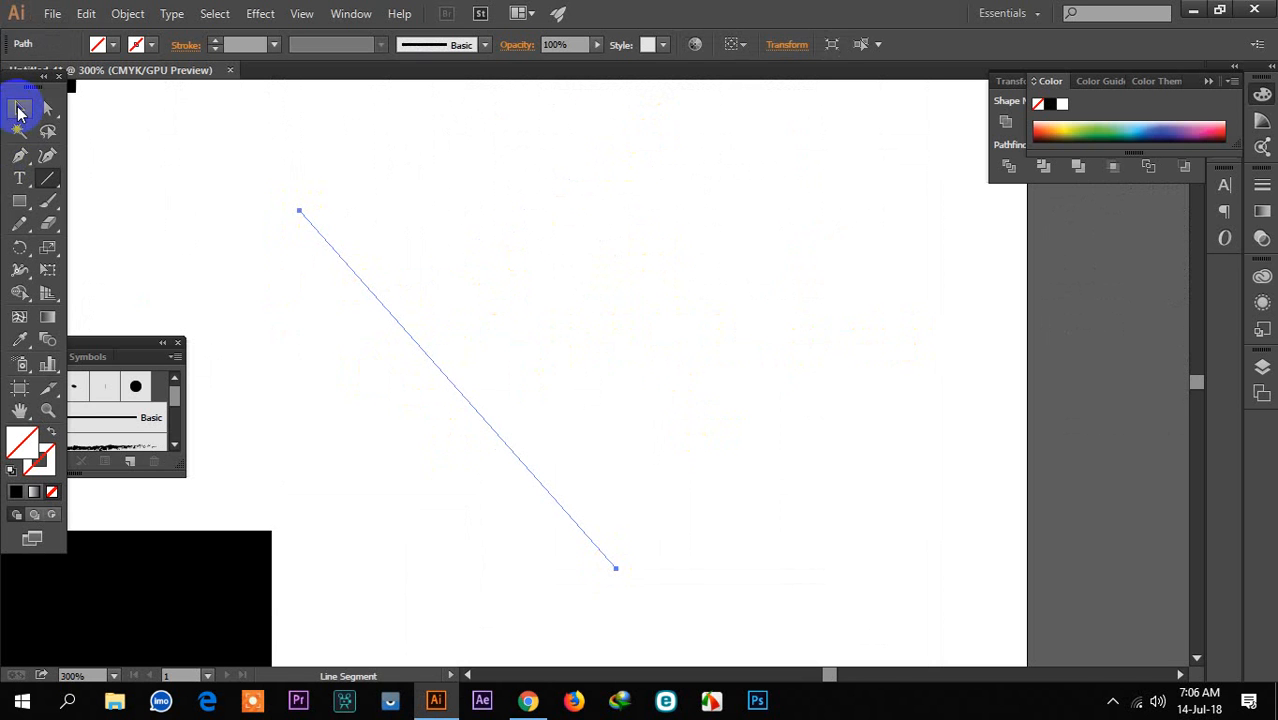
Step: Select the drawn line segments together and give them a solid black stroke
{"action": "left_click", "coordinate": [18, 110]}
{"action": "left_click", "coordinate": [265, 163]}
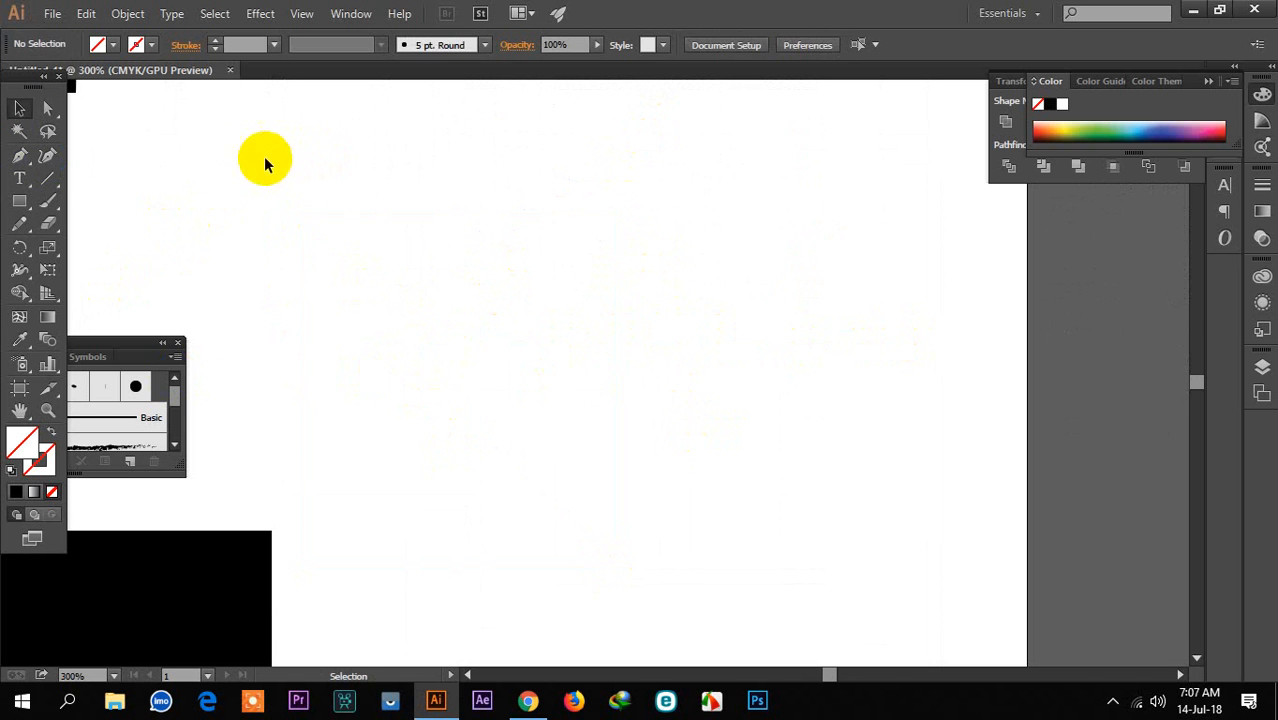
{"action": "left_click_drag", "start_coordinate": [254, 152], "coordinate": [870, 474]}
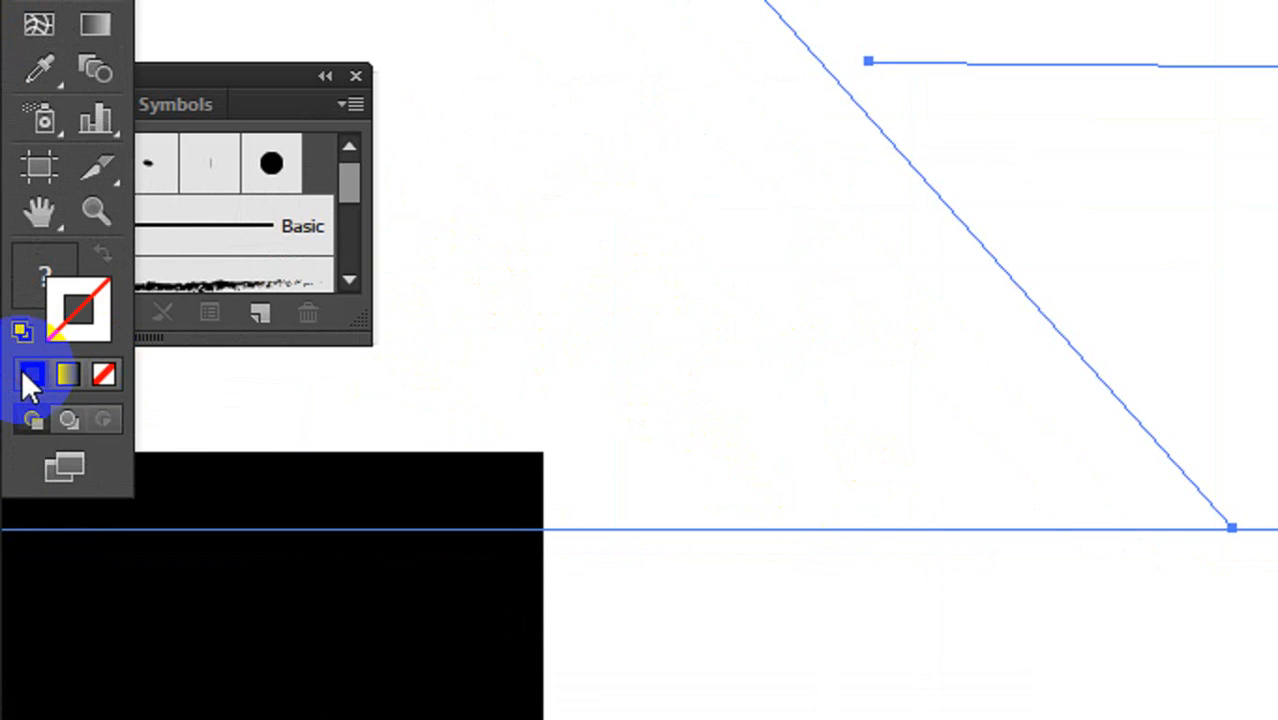
{"action": "left_click", "coordinate": [16, 491]}
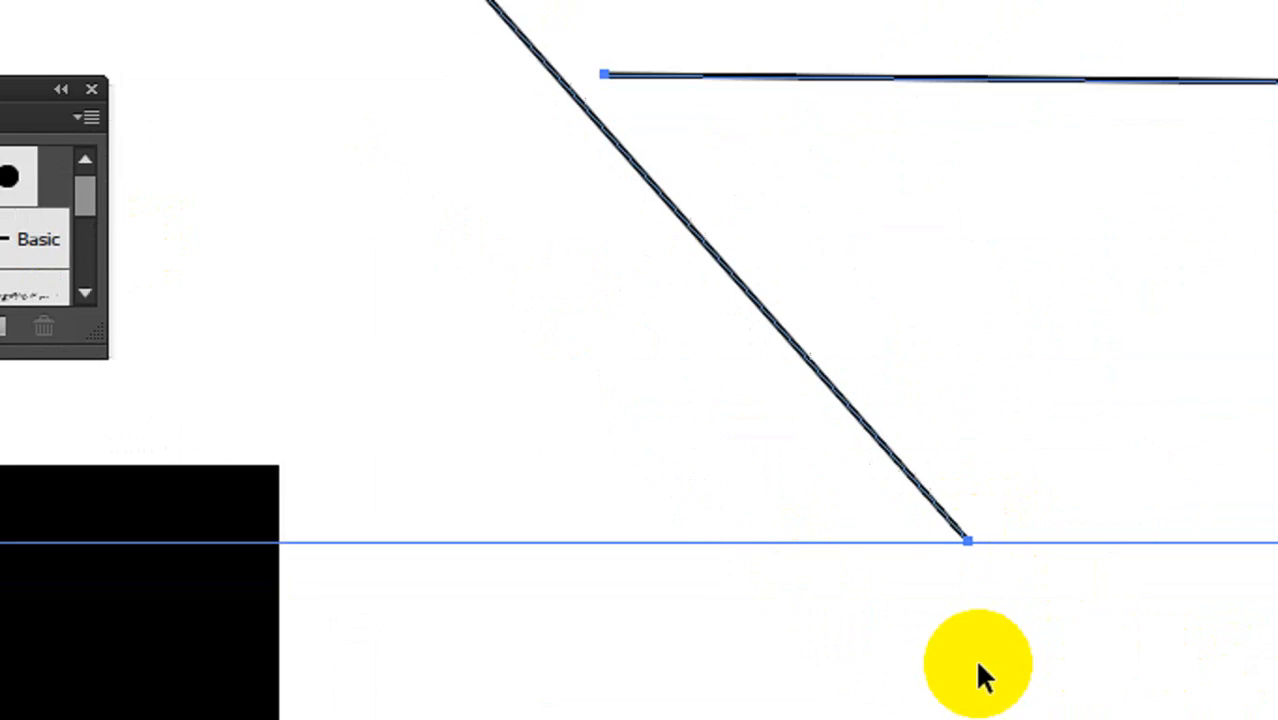
Step: Deselect the existing lines and draw five more Line Segment lines at varied angles around them
{"action": "left_click", "coordinate": [960, 640]}
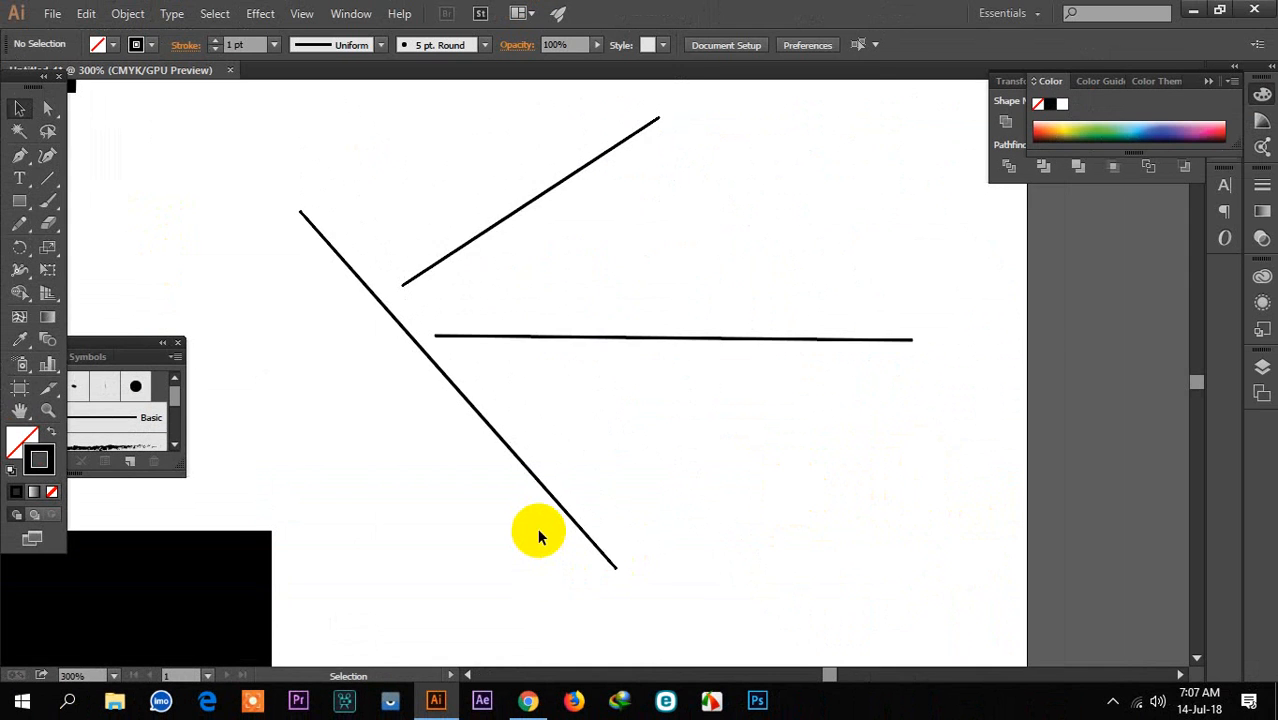
{"action": "scroll", "coordinate": [538, 537], "scroll_direction": "down", "scroll_amount": 1}
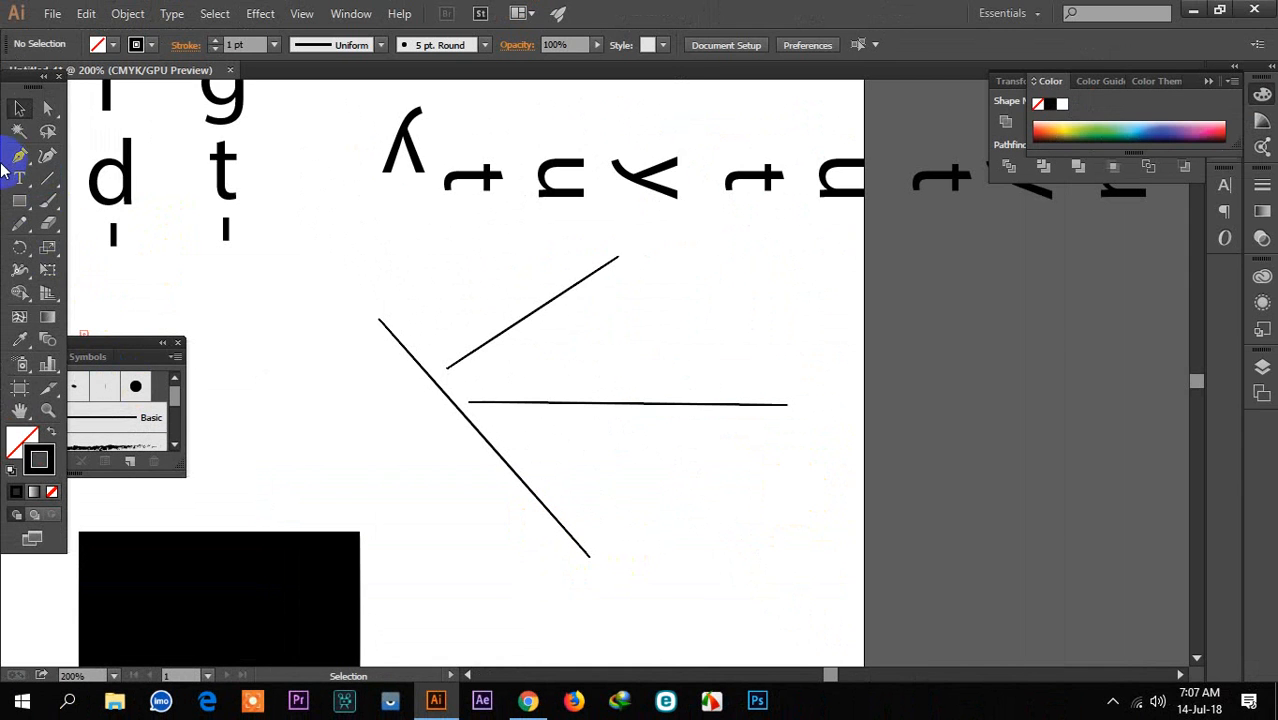
{"action": "left_click", "coordinate": [46, 184]}
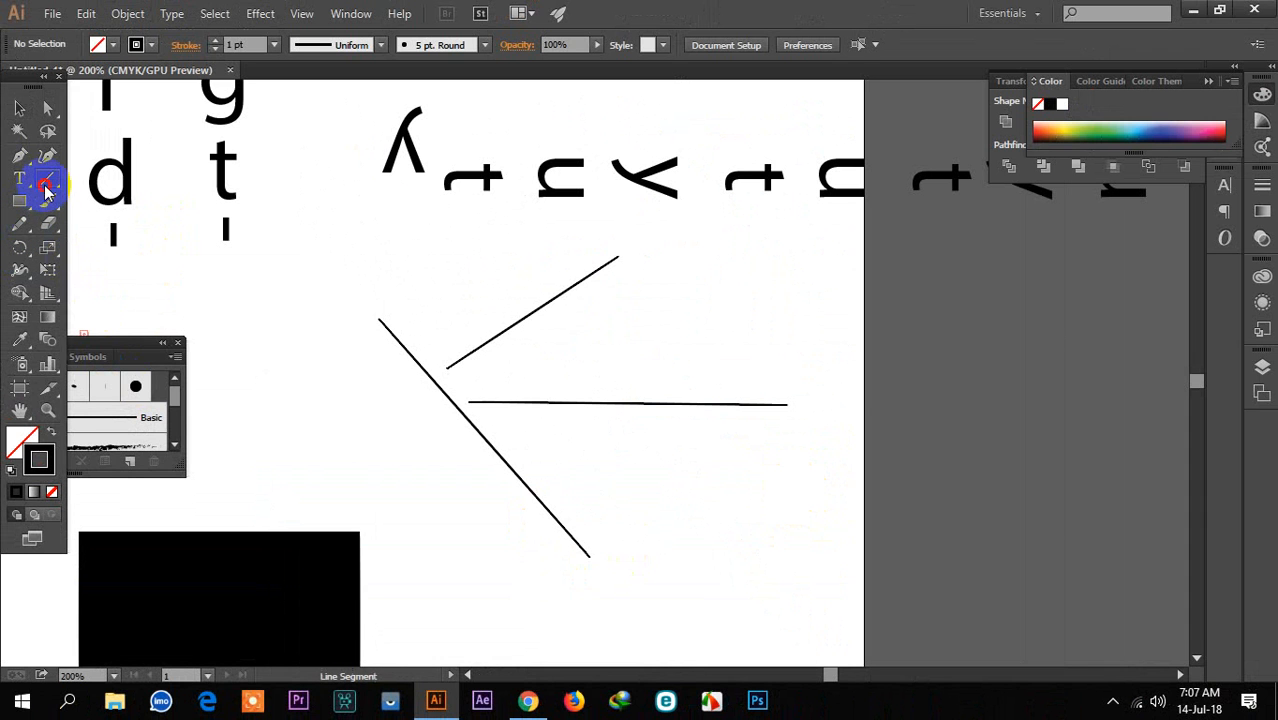
{"action": "mouse_move", "coordinate": [647, 531]}
{"action": "left_mouse_down"}
{"action": "mouse_move", "coordinate": [787, 494]}
{"action": "mouse_move", "coordinate": [896, 540]}
{"action": "left_mouse_up"}
{"action": "left_click_drag", "start_coordinate": [793, 337], "coordinate": [824, 465]}
{"action": "left_click_drag", "start_coordinate": [622, 480], "coordinate": [718, 501]}
{"action": "left_click_drag", "start_coordinate": [652, 148], "coordinate": [645, 278]}
{"action": "left_click_drag", "start_coordinate": [674, 330], "coordinate": [658, 383]}
Step: Add three short line segments, a falling one and a horizontal one below the long diagonal and one beside it
{"action": "left_click", "coordinate": [33, 157]}
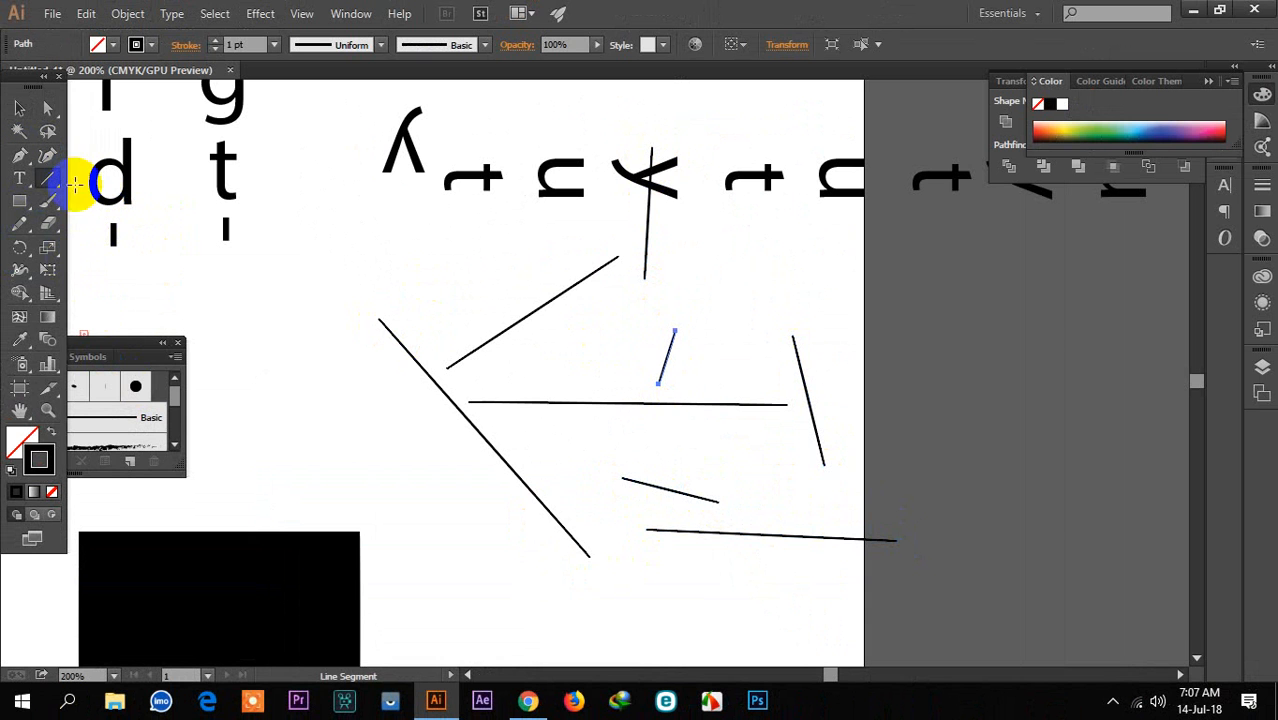
{"action": "left_click_drag", "start_coordinate": [510, 538], "coordinate": [603, 588]}
{"action": "left_click_drag", "start_coordinate": [645, 592], "coordinate": [776, 592]}
{"action": "left_click_drag", "start_coordinate": [408, 450], "coordinate": [430, 488]}
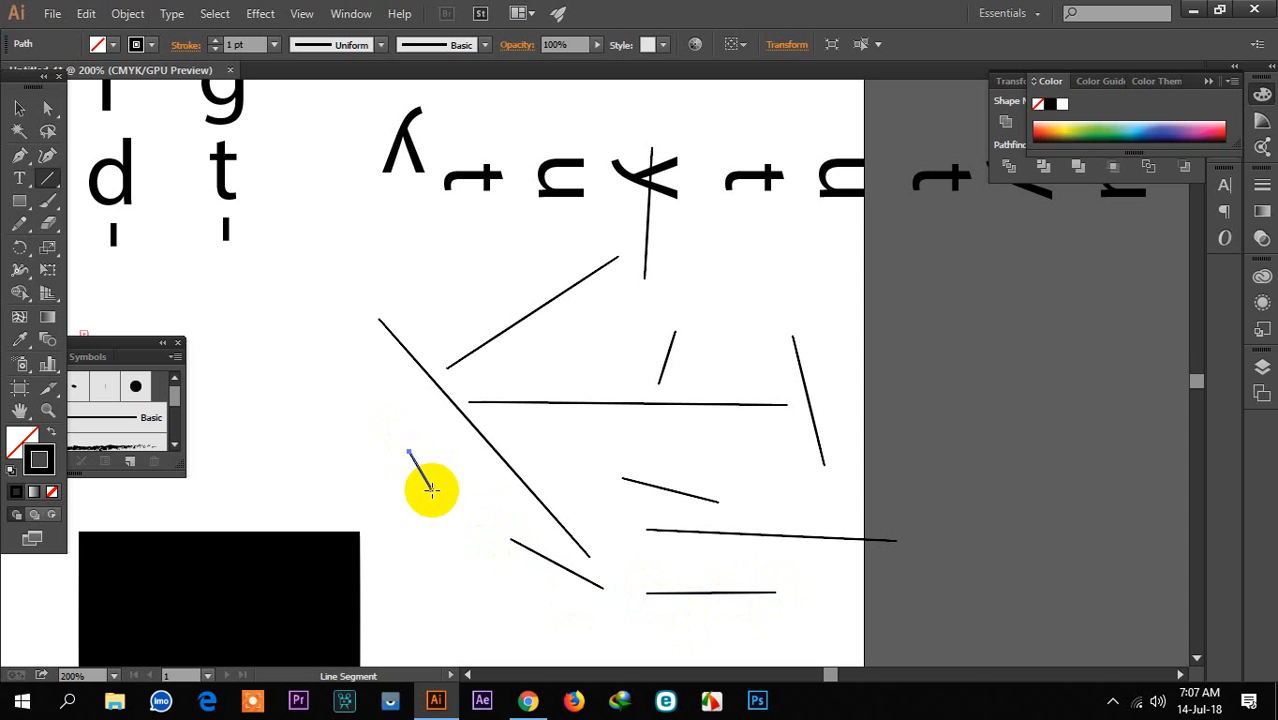
Step: Draw a long, exactly horizontal line across the diagonal and a long, exactly vertical line near the page's right edge
{"action": "left_click", "coordinate": [45, 222]}
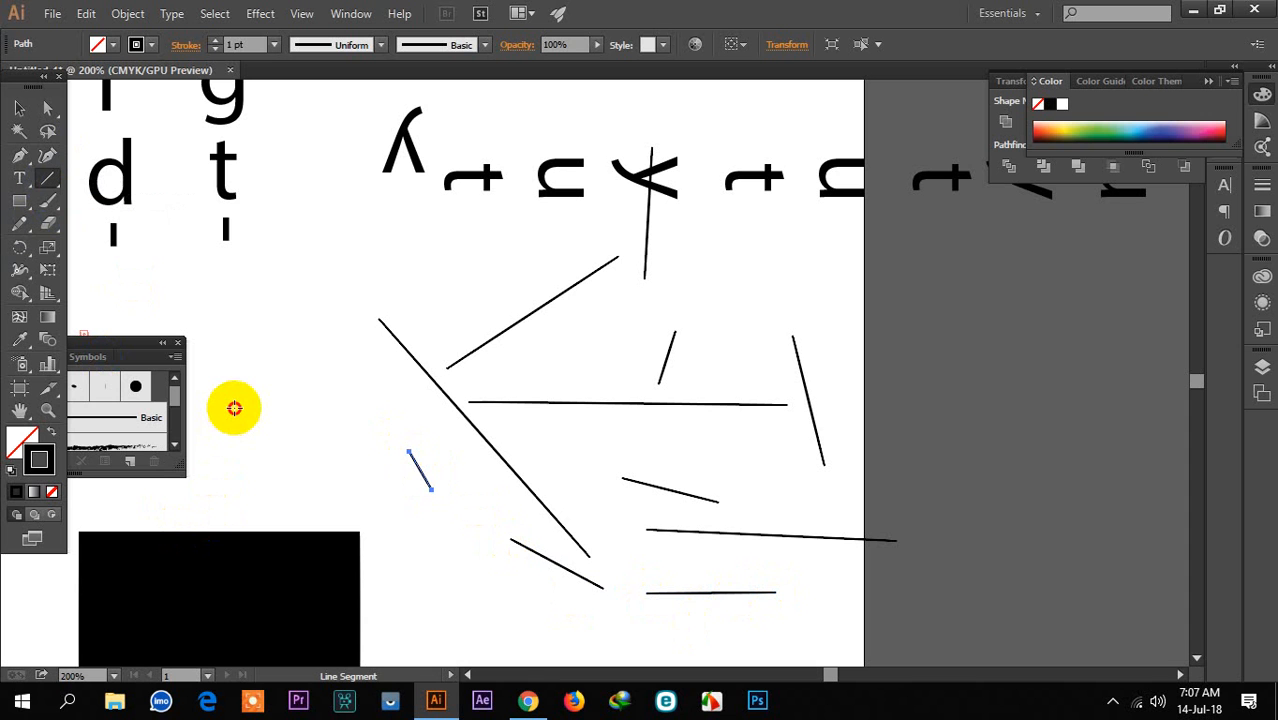
{"action": "left_click_drag", "start_coordinate": [238, 408], "coordinate": [403, 540]}
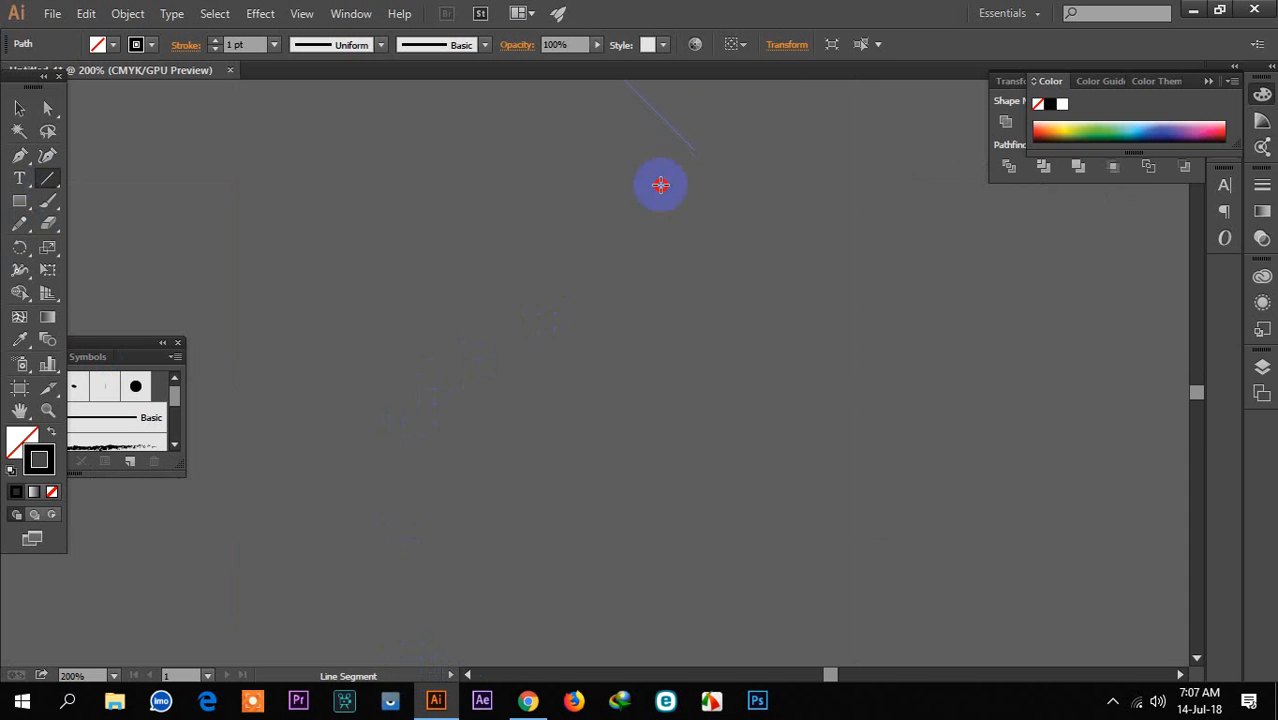
{"action": "left_click_drag", "start_coordinate": [739, 116], "coordinate": [705, 500]}
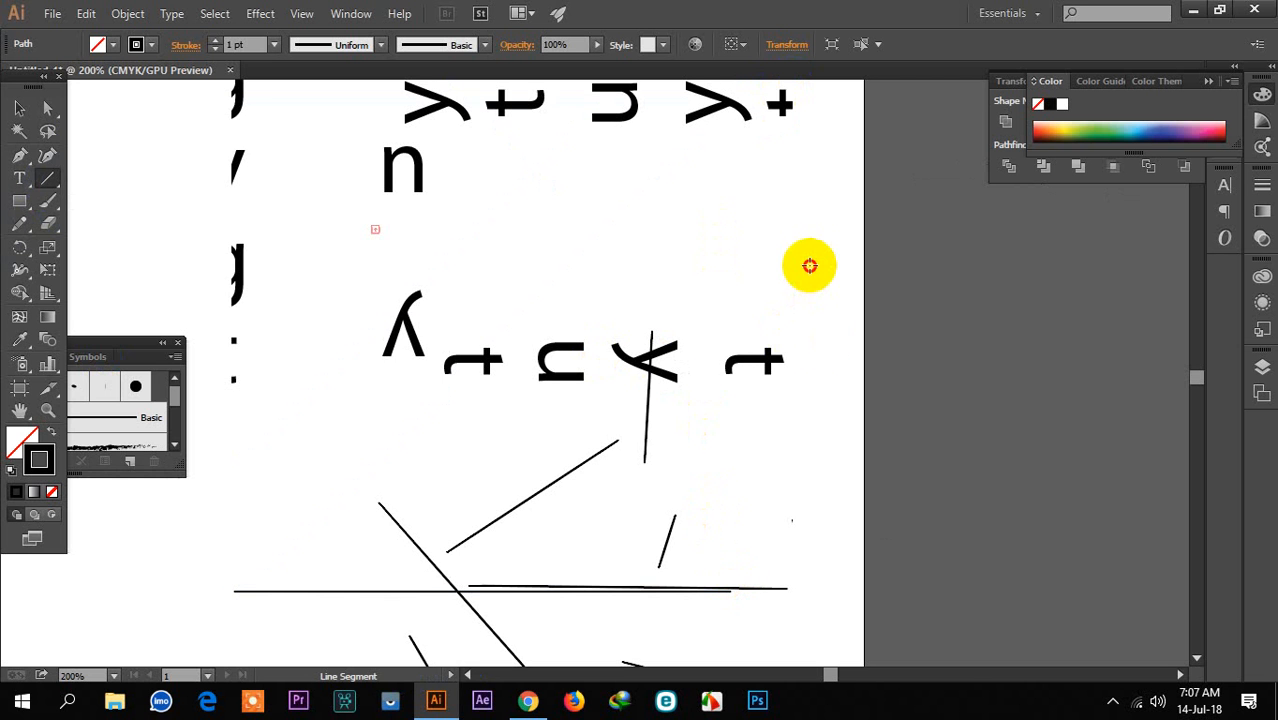
{"action": "left_click_drag", "start_coordinate": [810, 265], "coordinate": [840, 604]}
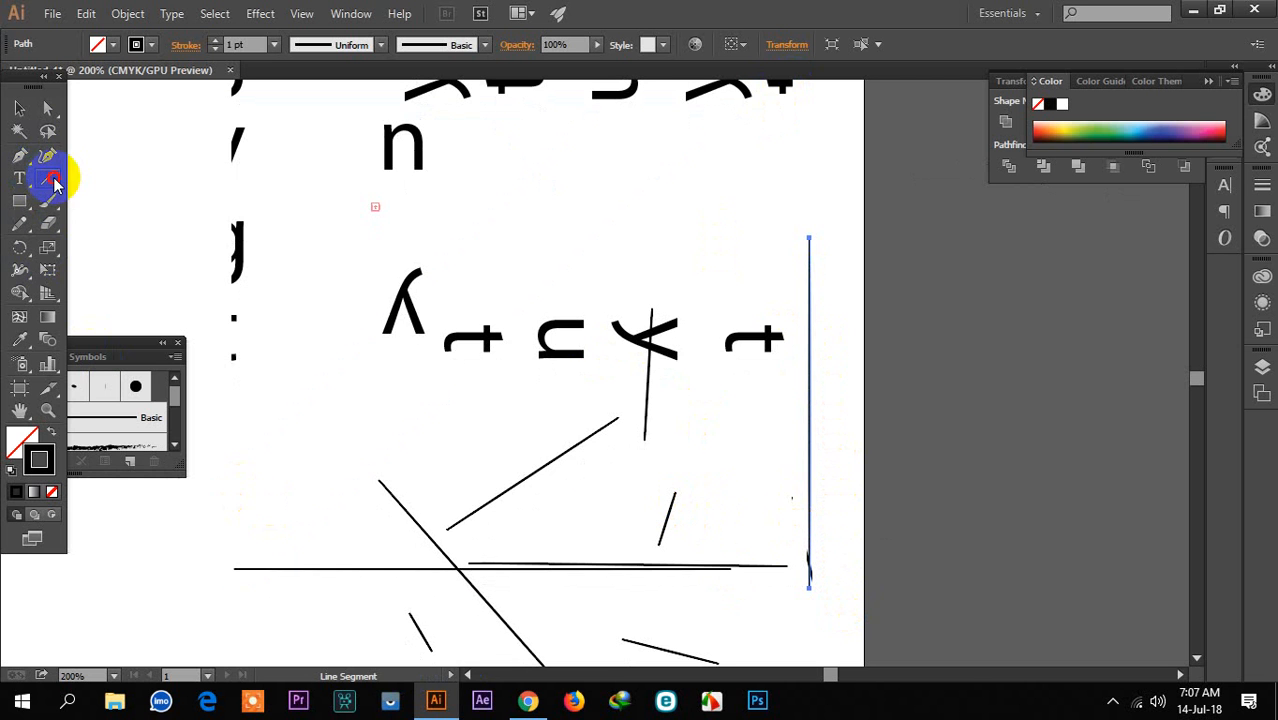
Step: Draw three quarter-circle curves with the Arc tool one below another, between the small black square and the straight lines
{"action": "left_click_drag", "start_coordinate": [55, 183], "coordinate": [93, 201]}
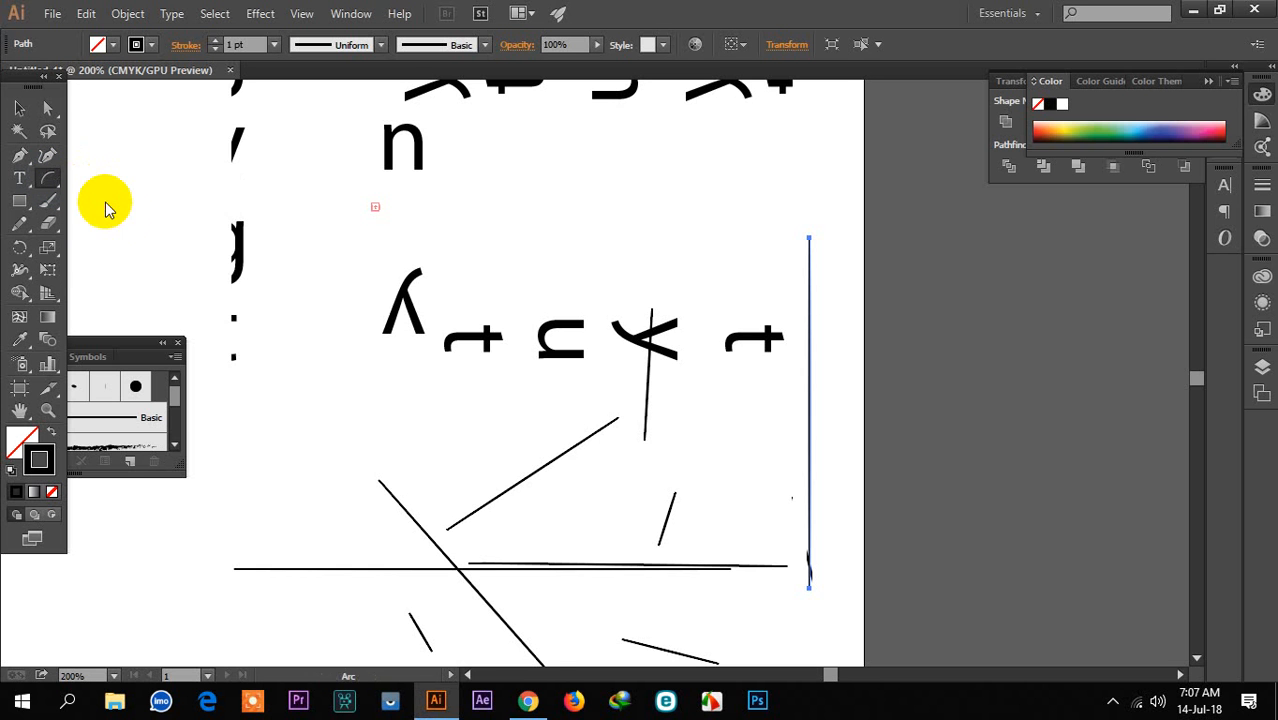
{"action": "scroll", "coordinate": [248, 382], "scroll_direction": "down", "scroll_amount": 5}
{"action": "key", "text": "ctrl"}
{"action": "scroll", "coordinate": [251, 385], "scroll_direction": "left", "scroll_amount": 8}
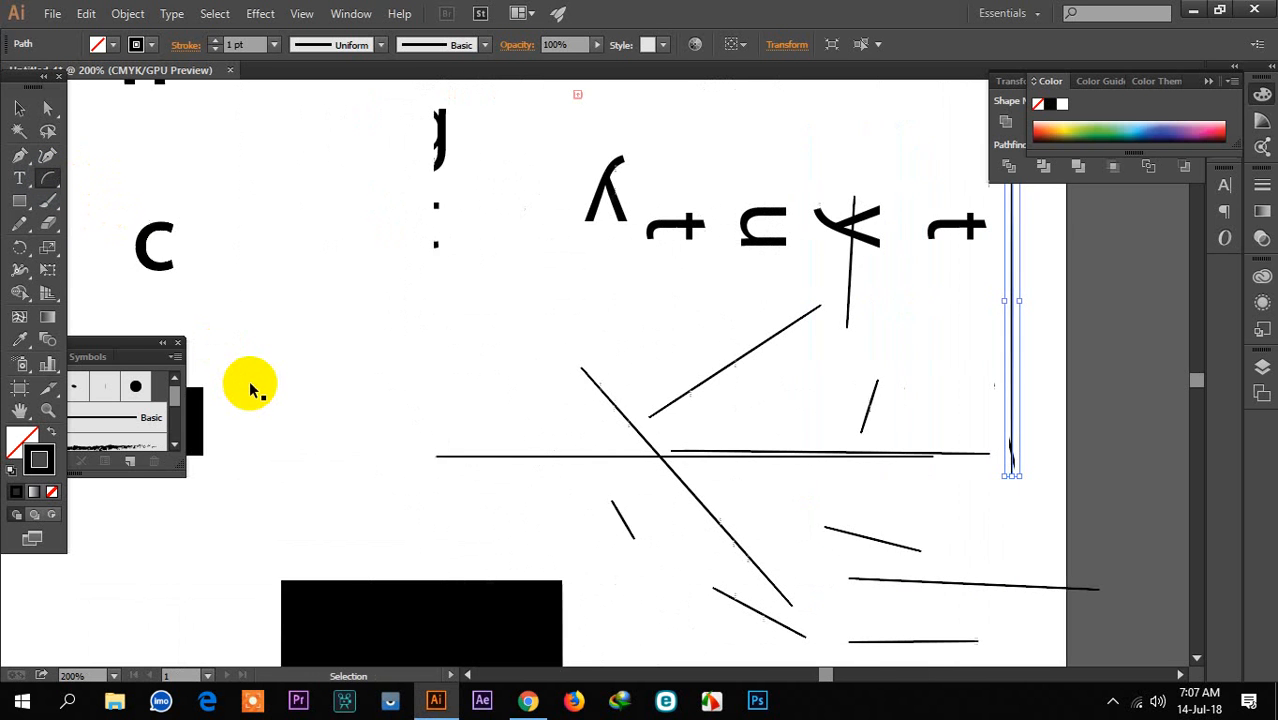
{"action": "scroll", "coordinate": [250, 388], "scroll_direction": "left", "scroll_amount": 3}
{"action": "left_click_drag", "start_coordinate": [314, 218], "coordinate": [473, 371]}
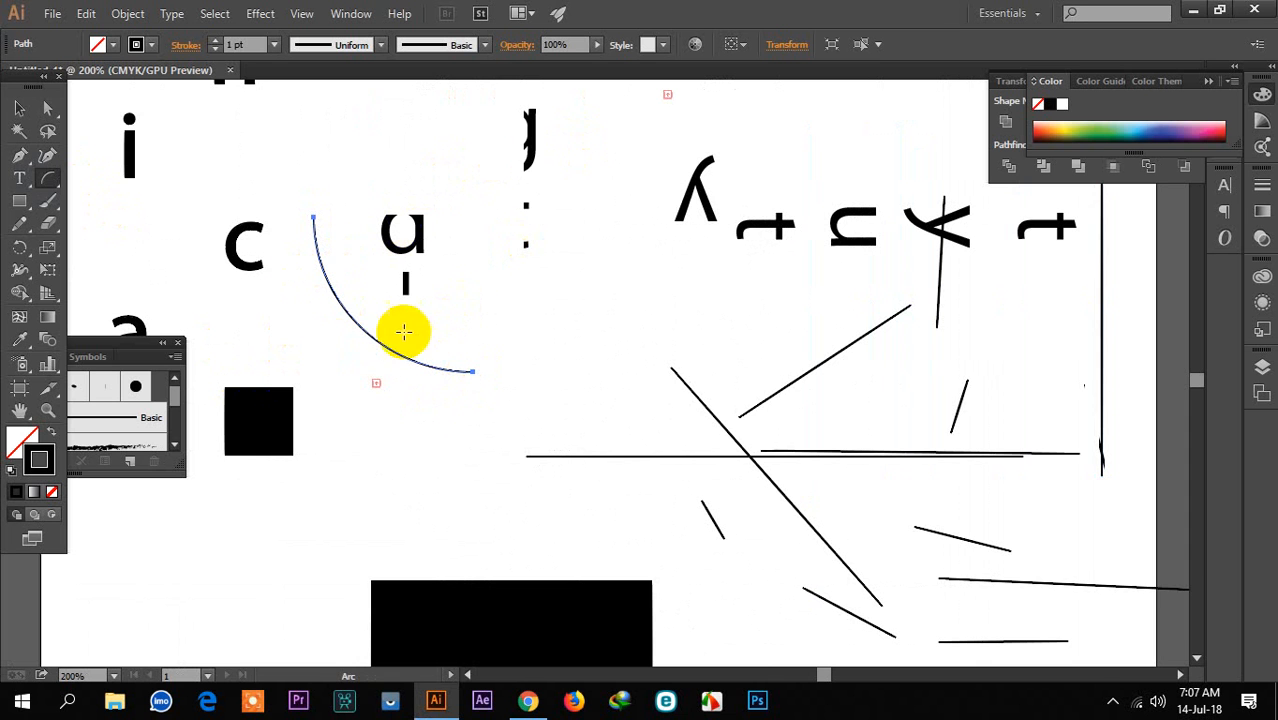
{"action": "left_click_drag", "start_coordinate": [337, 343], "coordinate": [482, 472]}
{"action": "scroll", "coordinate": [480, 470], "scroll_direction": "down", "scroll_amount": 3}
{"action": "left_click_drag", "start_coordinate": [323, 405], "coordinate": [518, 598]}
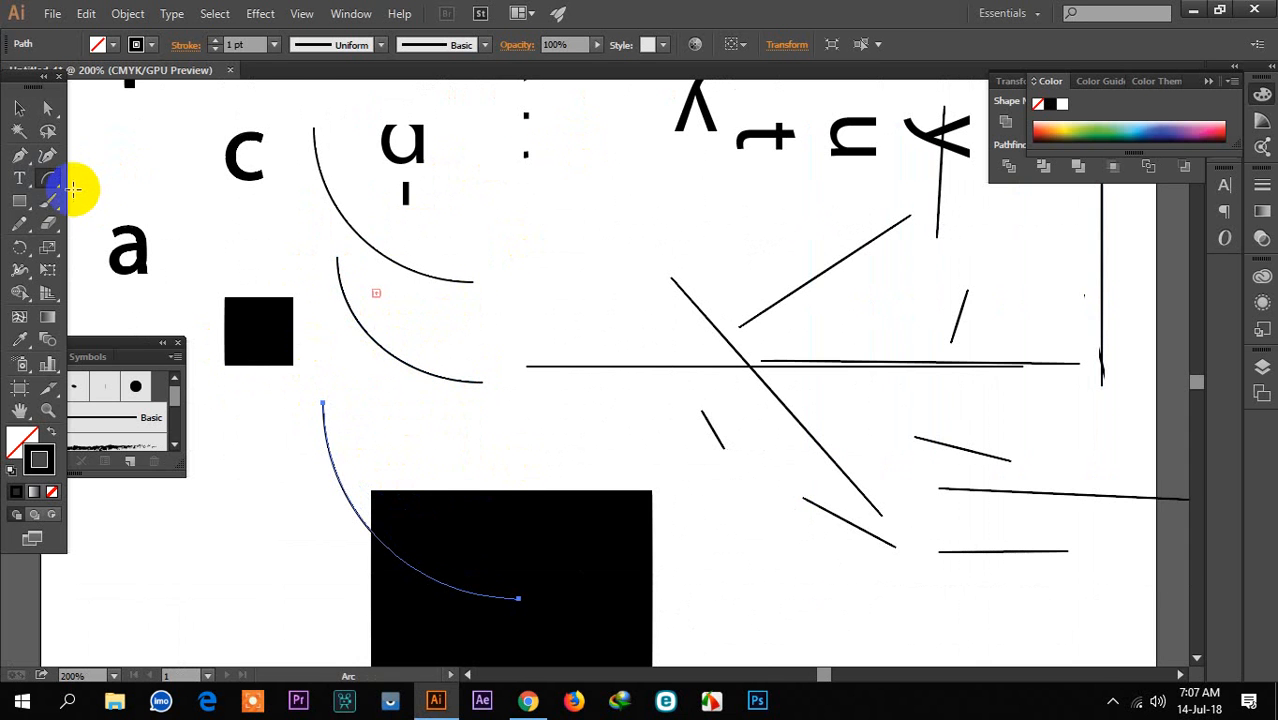
Step: Draw three overlapping spirals with the Spiral tool at the page's lower left corner
{"action": "left_click_drag", "start_coordinate": [40, 183], "coordinate": [86, 222]}
{"action": "scroll", "coordinate": [224, 424], "scroll_direction": "down", "scroll_amount": 1}
{"action": "scroll", "coordinate": [224, 424], "scroll_direction": "down", "scroll_amount": 4}
{"action": "scroll", "coordinate": [222, 428], "scroll_direction": "left", "scroll_amount": 6}
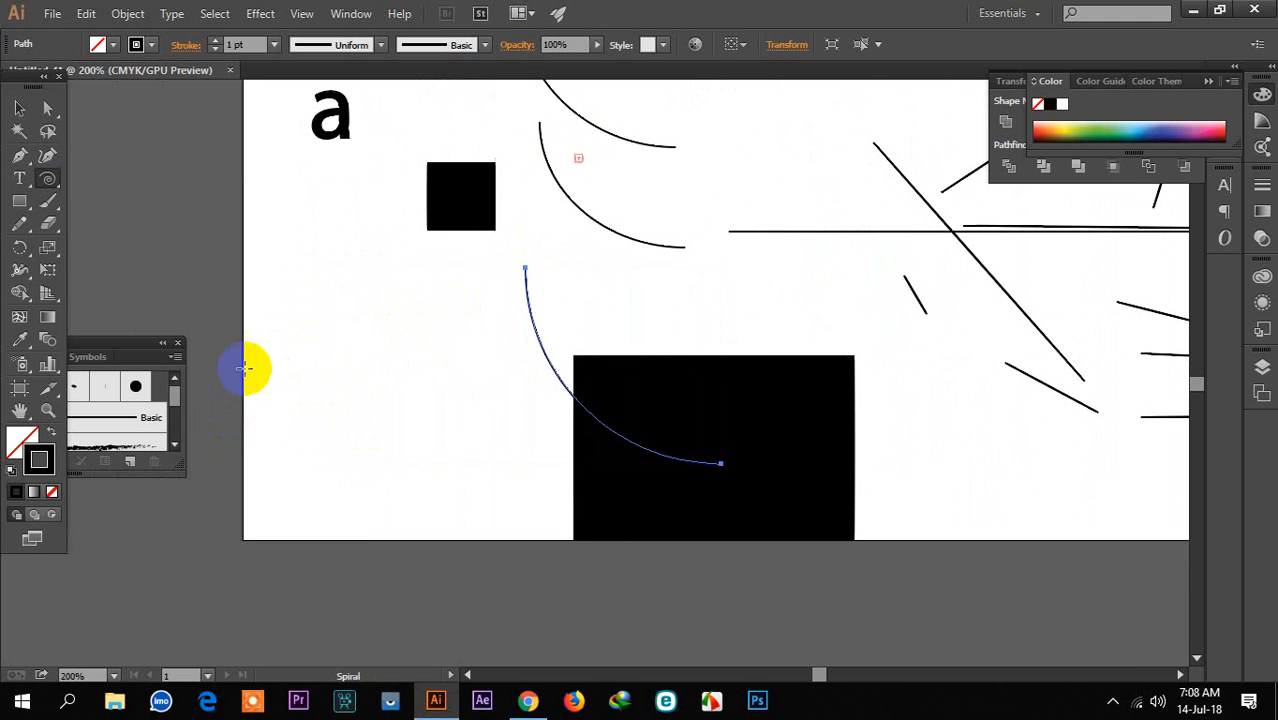
{"action": "mouse_move", "coordinate": [293, 327]}
{"action": "left_mouse_down"}
{"action": "mouse_move", "coordinate": [385, 442]}
{"action": "mouse_move", "coordinate": [394, 385]}
{"action": "mouse_move", "coordinate": [465, 505]}
{"action": "mouse_move", "coordinate": [502, 539]}
{"action": "left_mouse_up"}
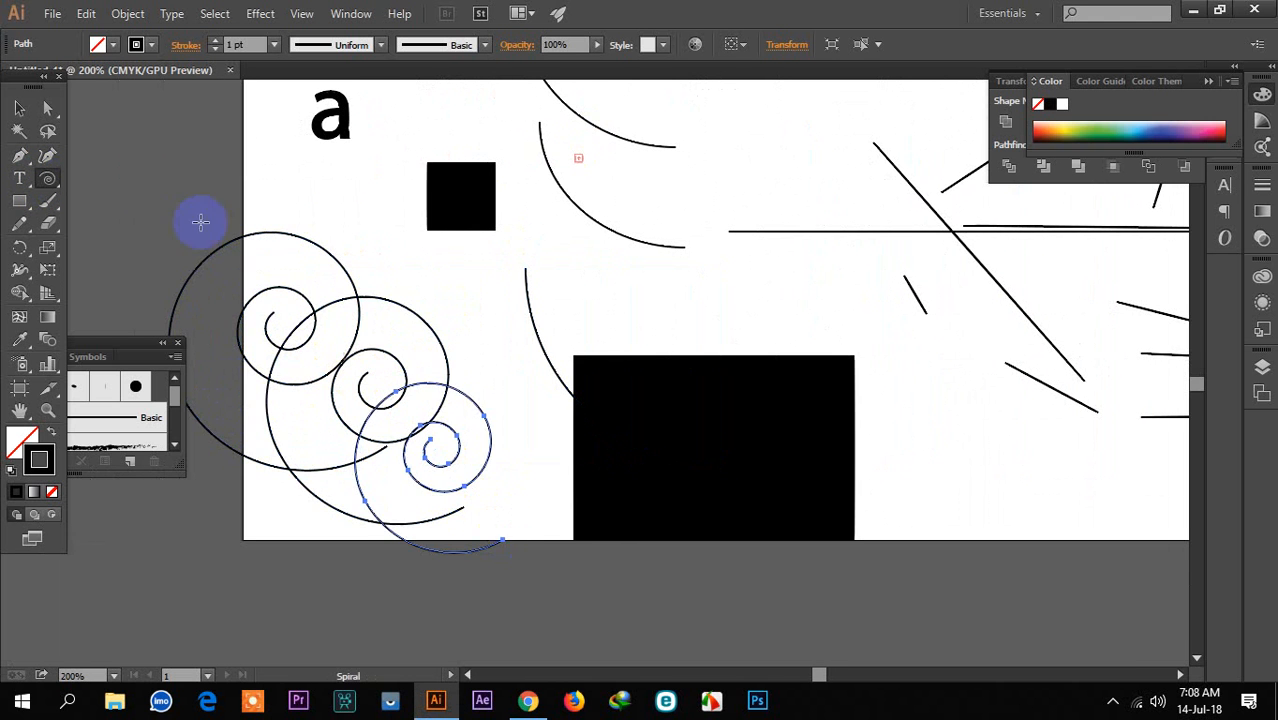
Step: Draw a large grid with the Rectangular Grid tool over the crossing line segments
{"action": "left_click", "coordinate": [50, 184]}
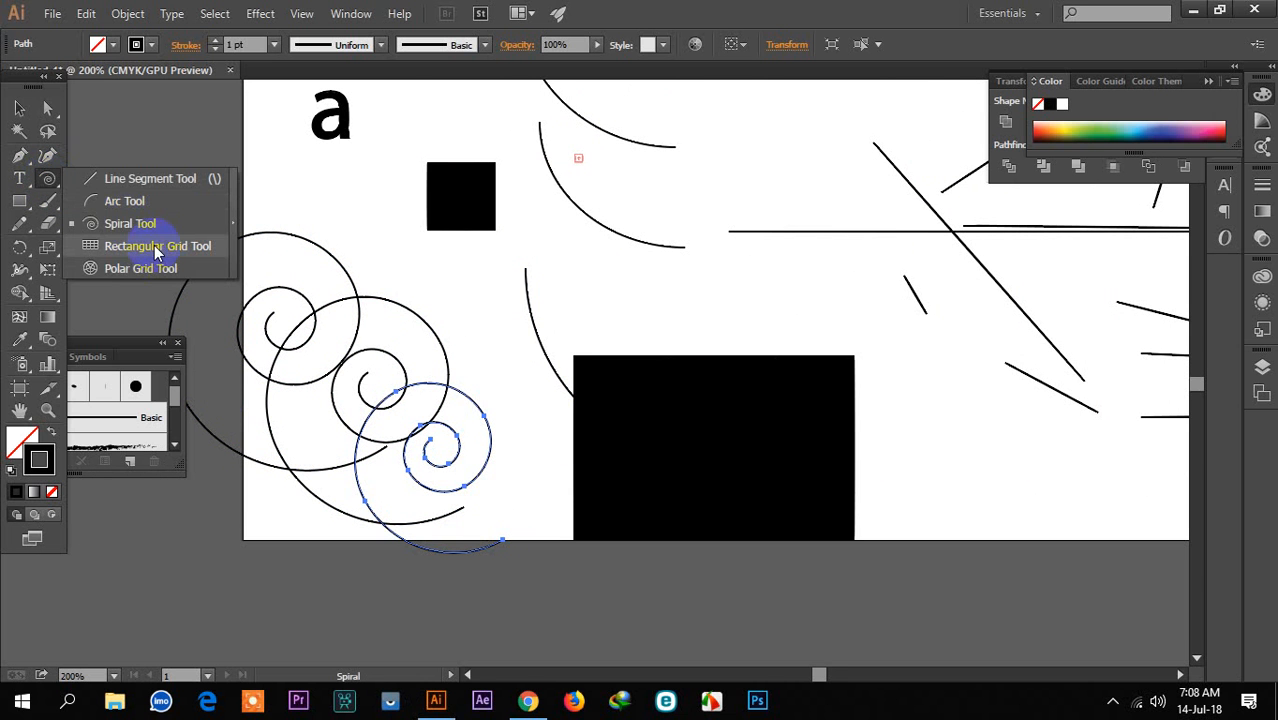
{"action": "left_click", "coordinate": [112, 256]}
{"action": "scroll", "coordinate": [337, 280], "scroll_direction": "right", "scroll_amount": 5}
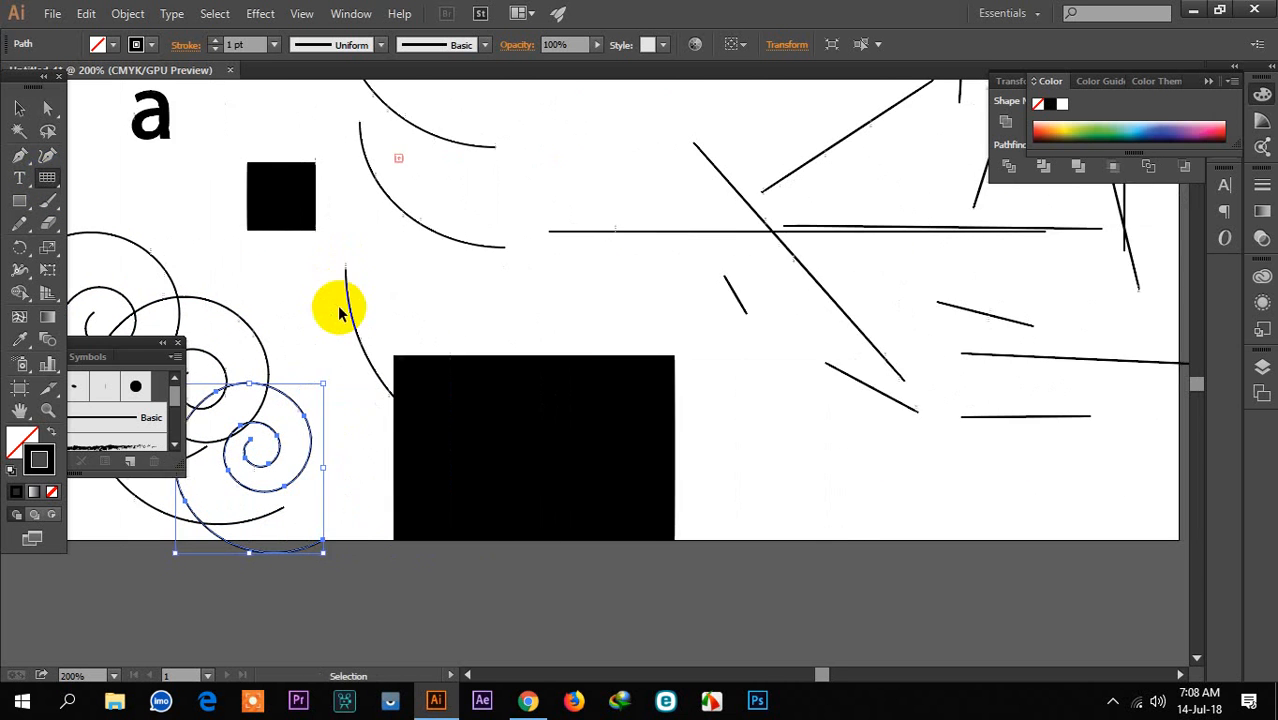
{"action": "left_click_drag", "start_coordinate": [666, 489], "coordinate": [884, 598]}
{"action": "scroll", "coordinate": [622, 462], "scroll_direction": "up", "scroll_amount": 3}
{"action": "scroll", "coordinate": [480, 358], "scroll_direction": "up", "scroll_amount": 1}
{"action": "left_click_drag", "start_coordinate": [430, 265], "coordinate": [838, 553]}
Step: Draw a polar grid just above the rectangular grid and a larger one higher up, extending past the page's right edge
{"action": "left_click", "coordinate": [55, 192]}
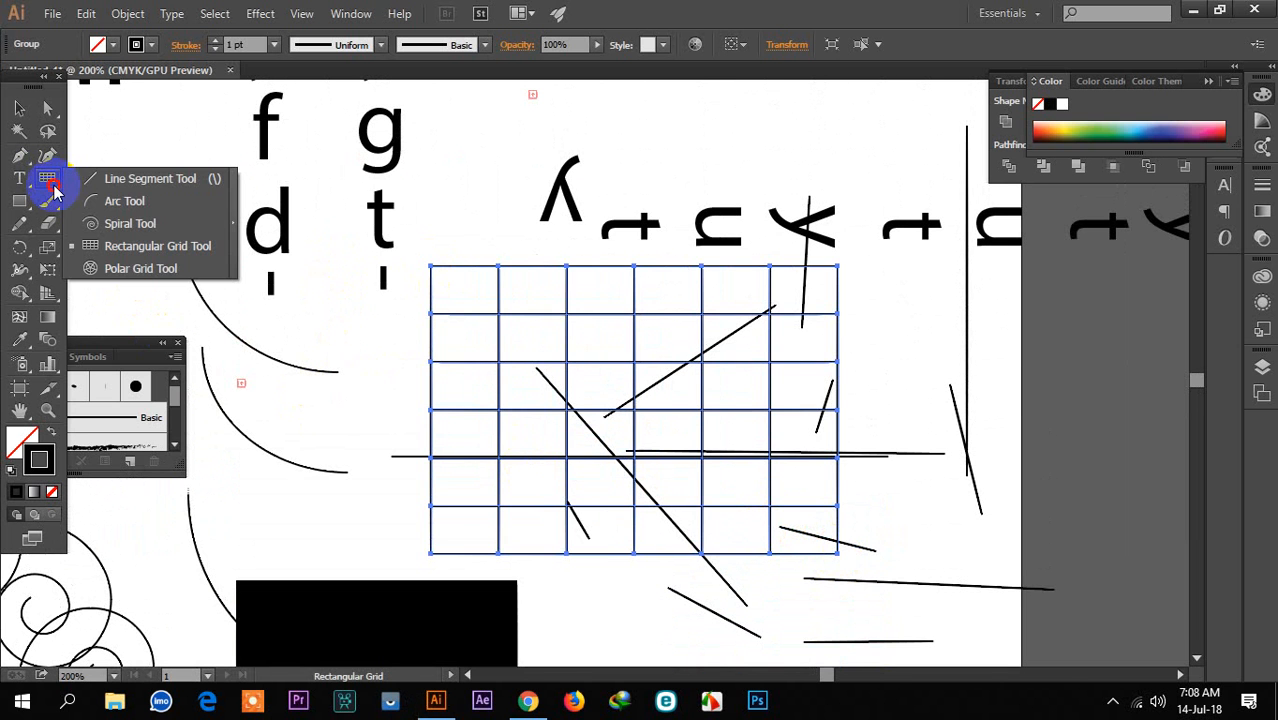
{"action": "left_click", "coordinate": [141, 270]}
{"action": "scroll", "coordinate": [262, 422], "scroll_direction": "up", "scroll_amount": 10}
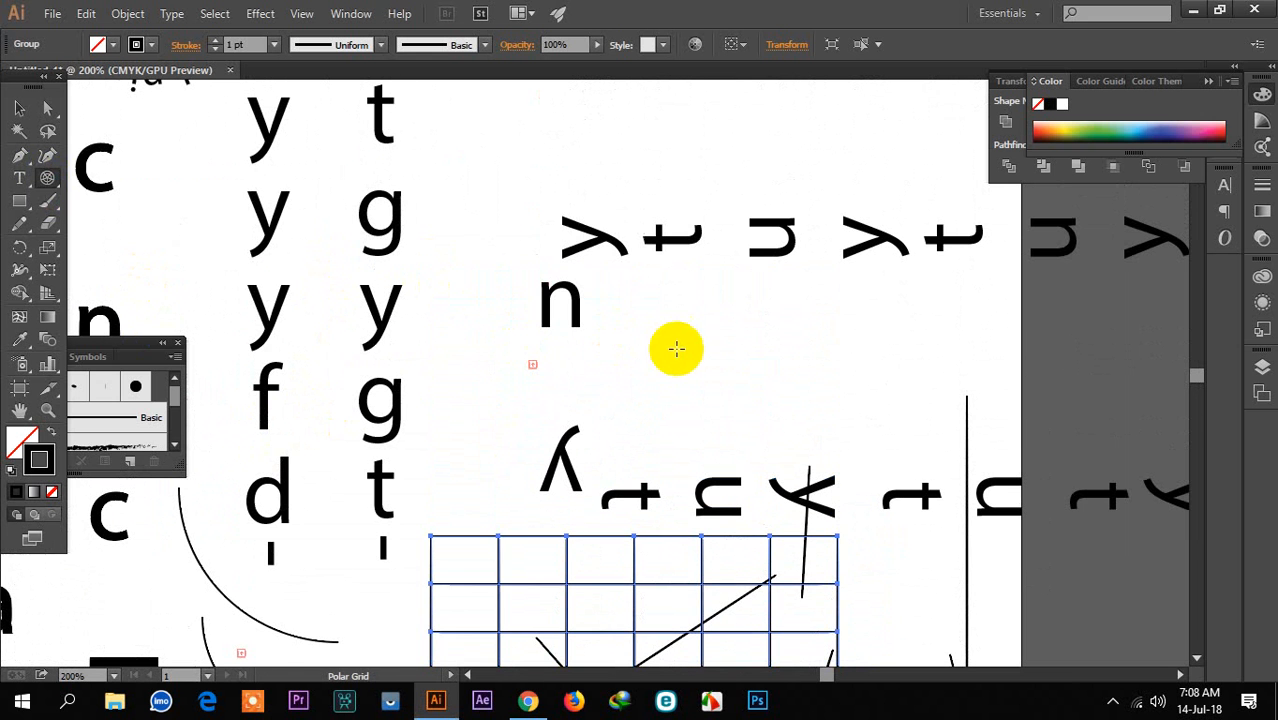
{"action": "left_click_drag", "start_coordinate": [676, 346], "coordinate": [912, 543]}
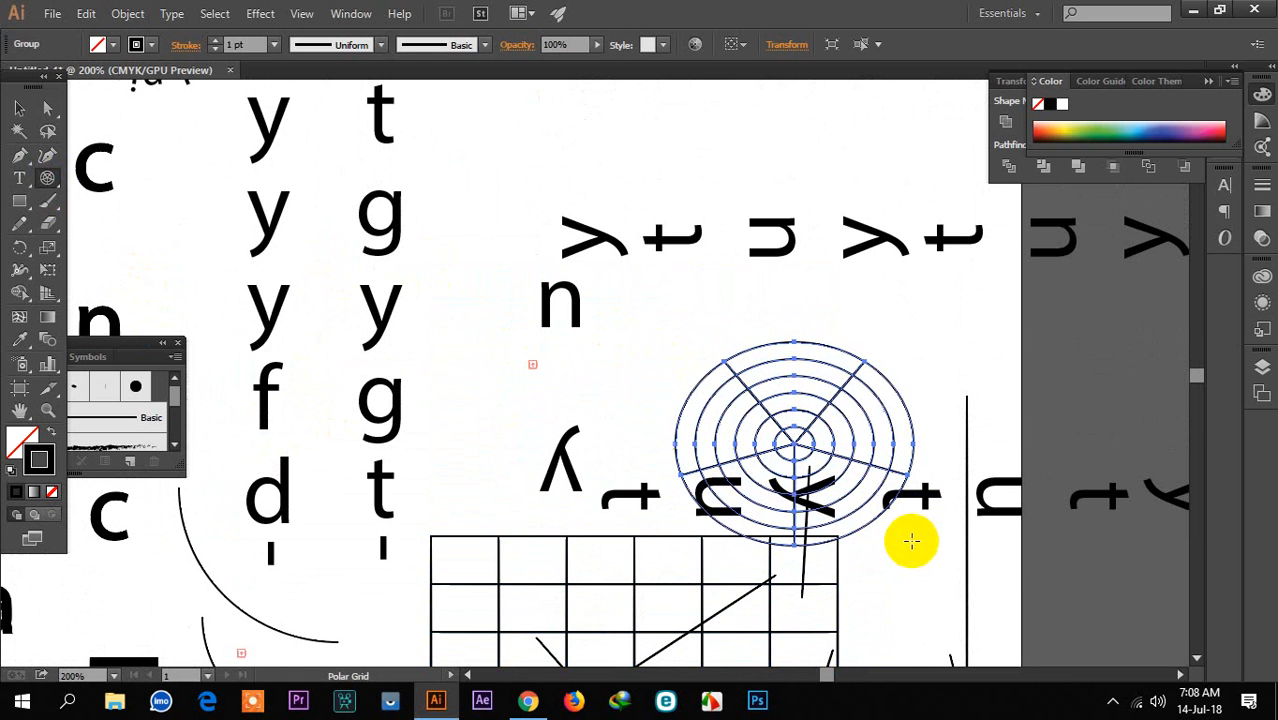
{"action": "scroll", "coordinate": [622, 348], "scroll_direction": "up", "scroll_amount": 7}
{"action": "left_click_drag", "start_coordinate": [781, 223], "coordinate": [1088, 556]}
Step: Select the larger polar grid with the sideways text it overlaps, move both left onto the page, and deselect them
{"action": "left_click", "coordinate": [21, 108]}
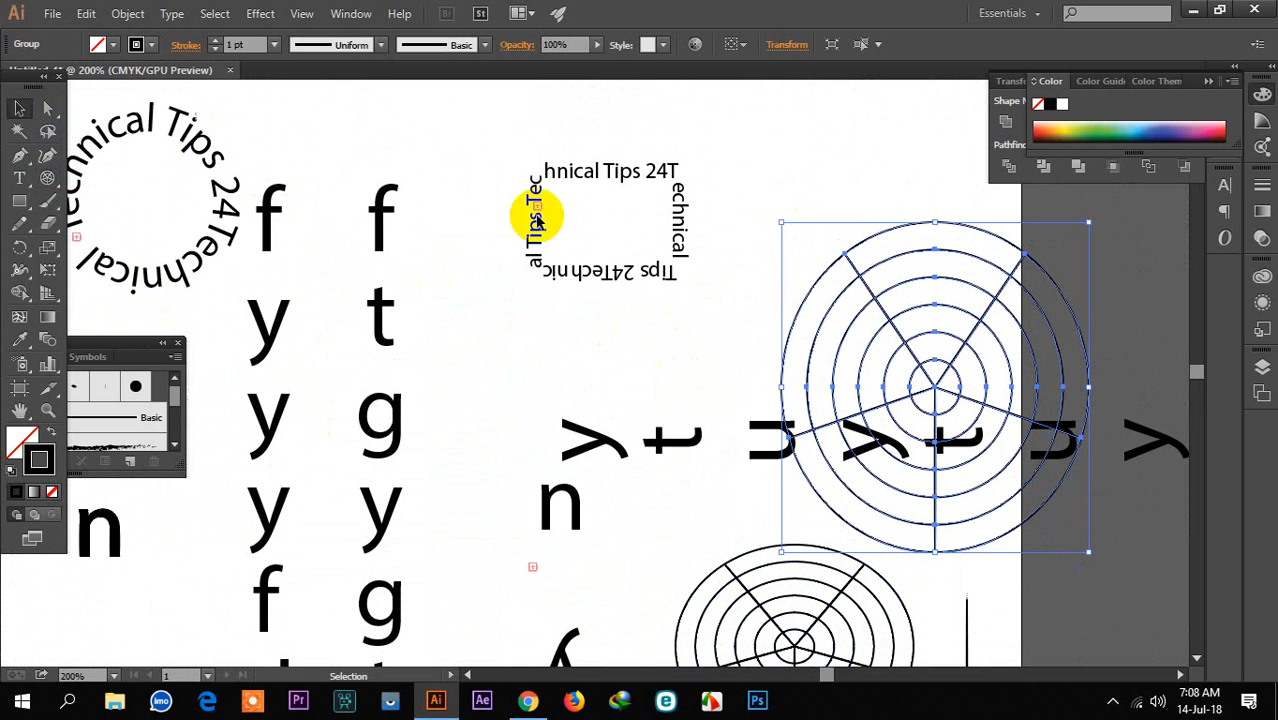
{"action": "left_click", "coordinate": [779, 286]}
{"action": "left_click_drag", "start_coordinate": [896, 390], "coordinate": [735, 393]}
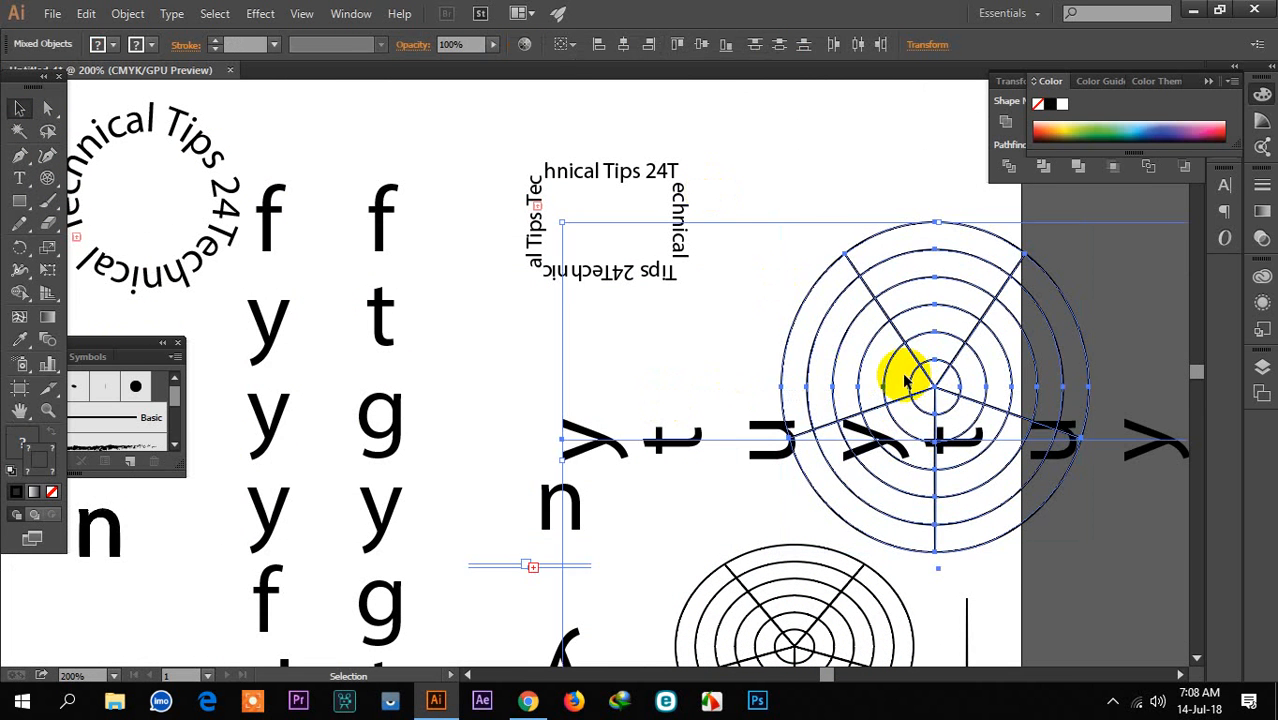
{"action": "left_click_drag", "start_coordinate": [827, 371], "coordinate": [558, 365]}
{"action": "left_click", "coordinate": [817, 218]}
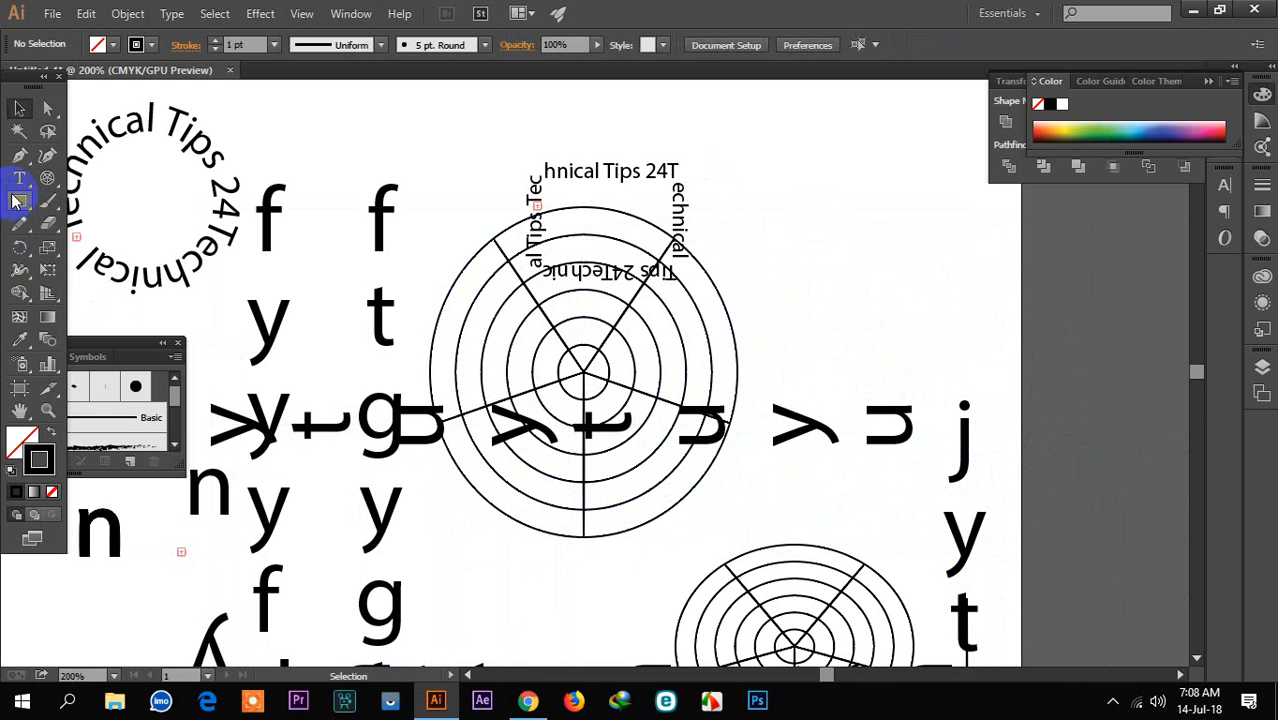
Step: Make Line Segment the current line tool again
{"action": "left_click", "coordinate": [48, 179]}
{"action": "left_click_drag", "start_coordinate": [48, 179], "coordinate": [80, 181]}
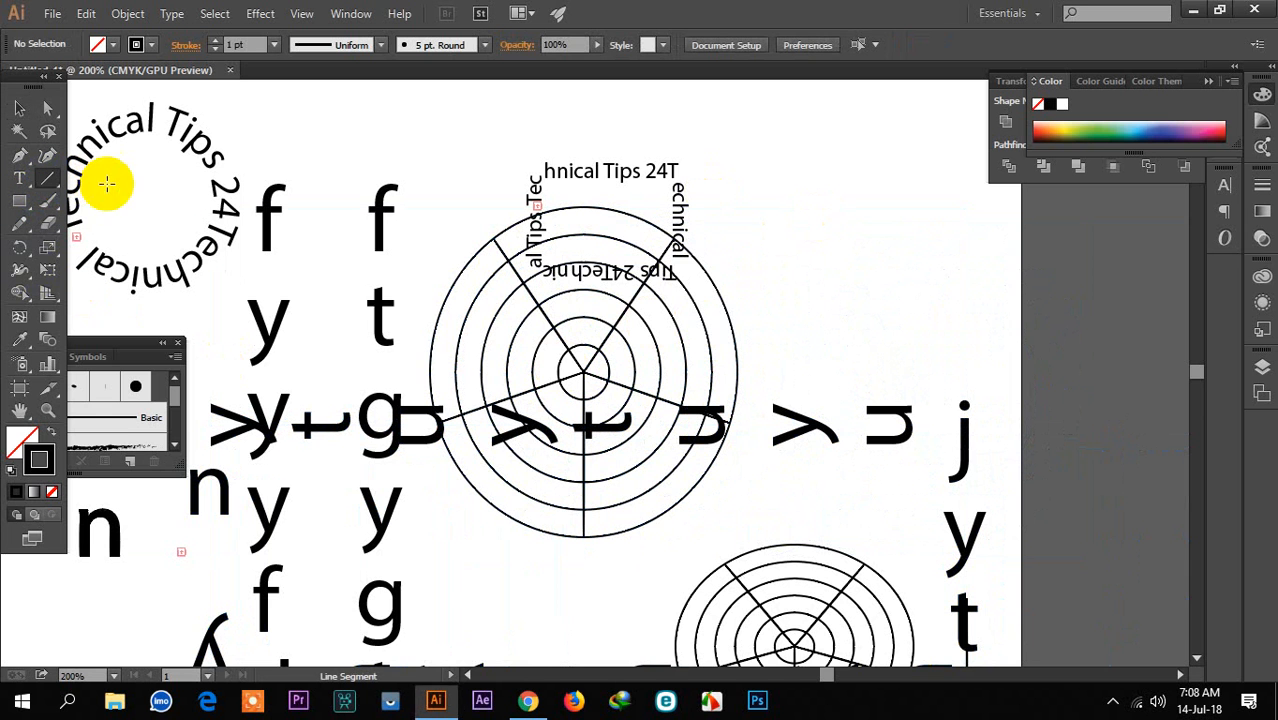
Step: Look through the Rectangle and Paintbrush tool groups and the Pencil and Eraser tools, ending with the Selection tool active
{"action": "left_click", "coordinate": [19, 210]}
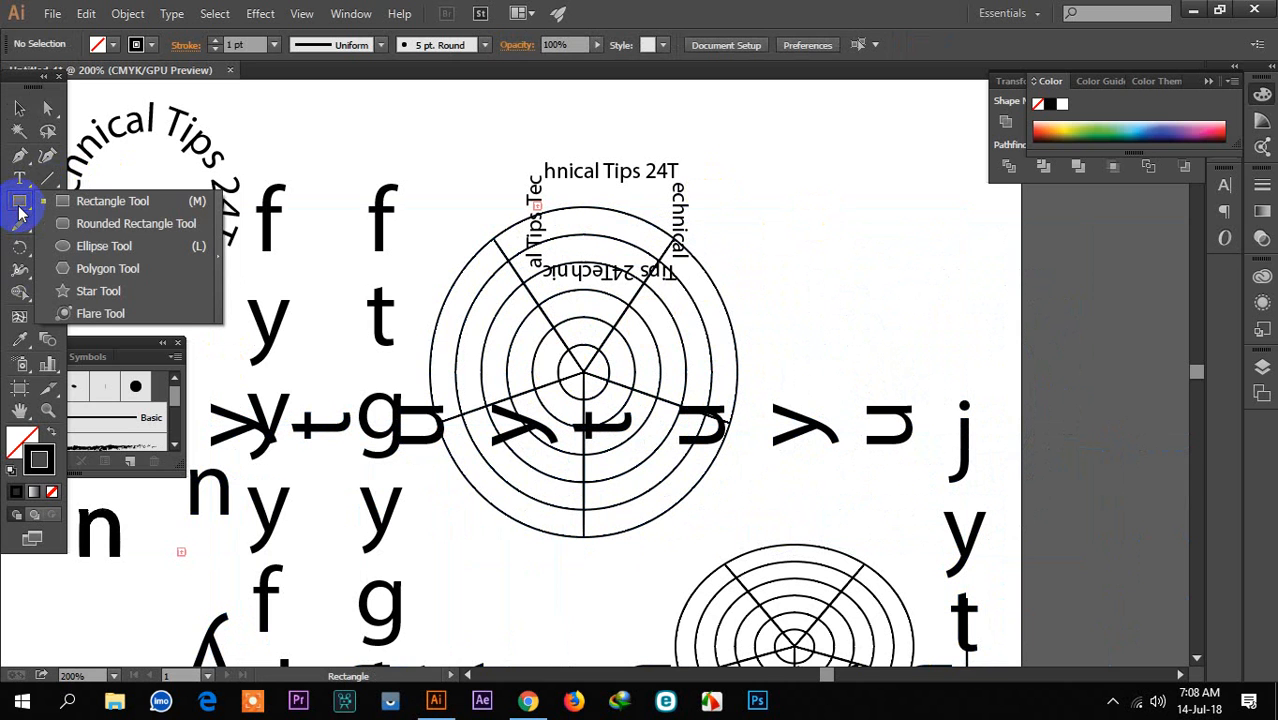
{"action": "left_click", "coordinate": [19, 207]}
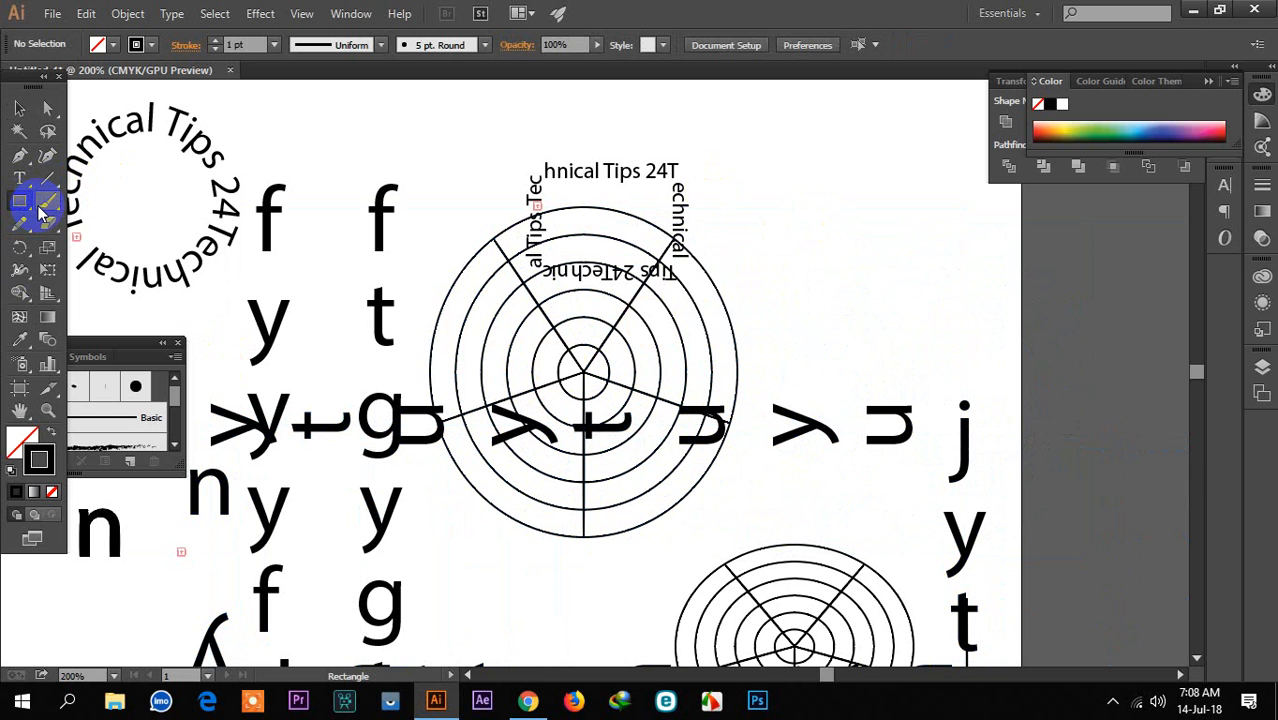
{"action": "left_click", "coordinate": [55, 201]}
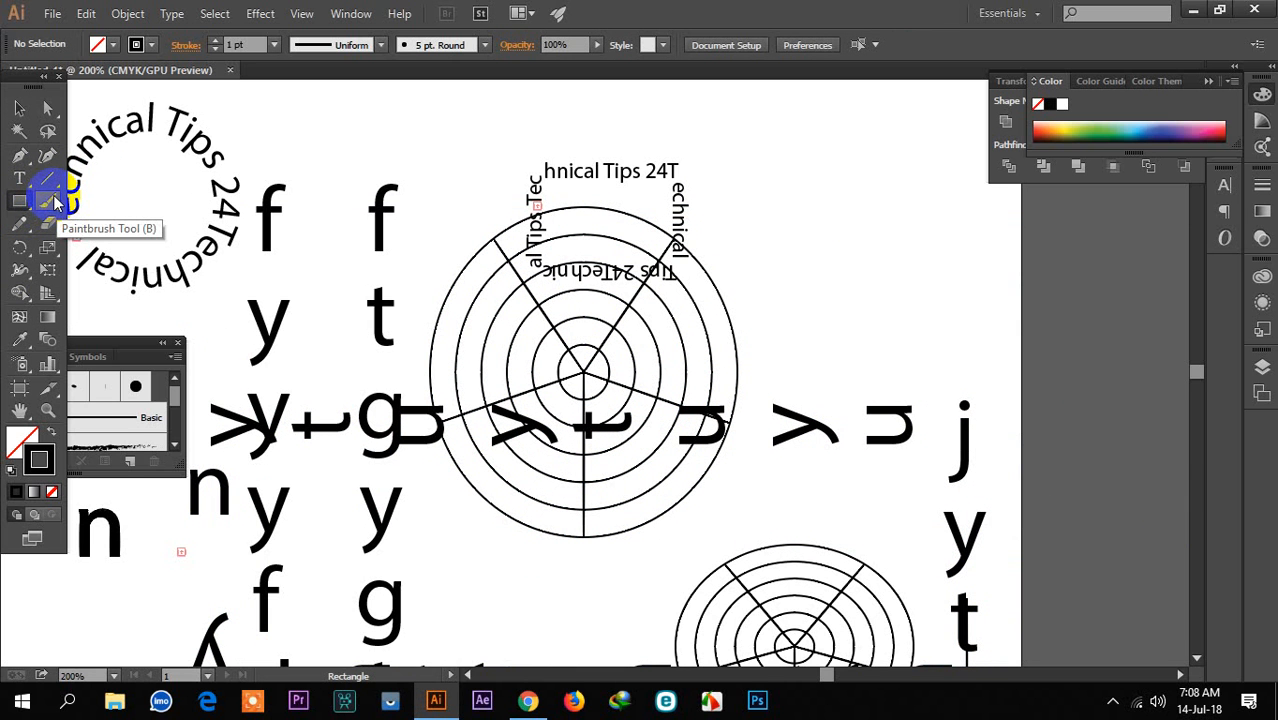
{"action": "left_click", "coordinate": [55, 201]}
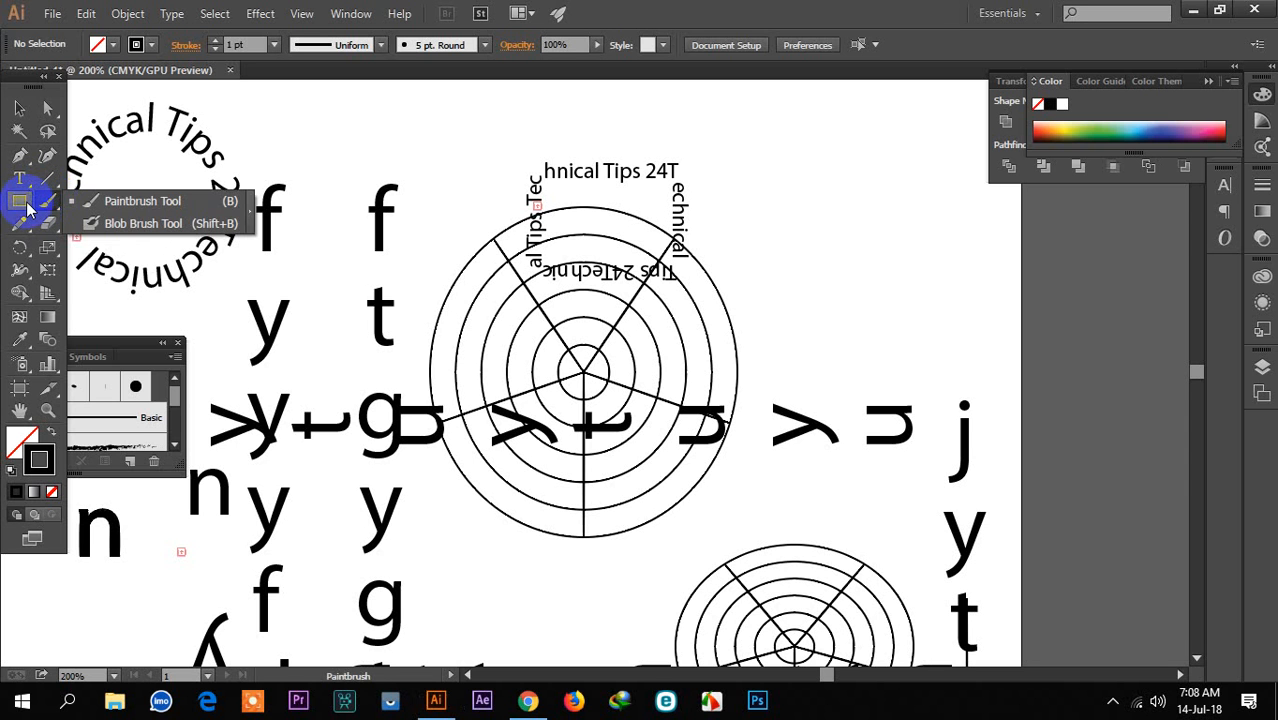
{"action": "left_click", "coordinate": [26, 203]}
{"action": "left_click", "coordinate": [24, 228]}
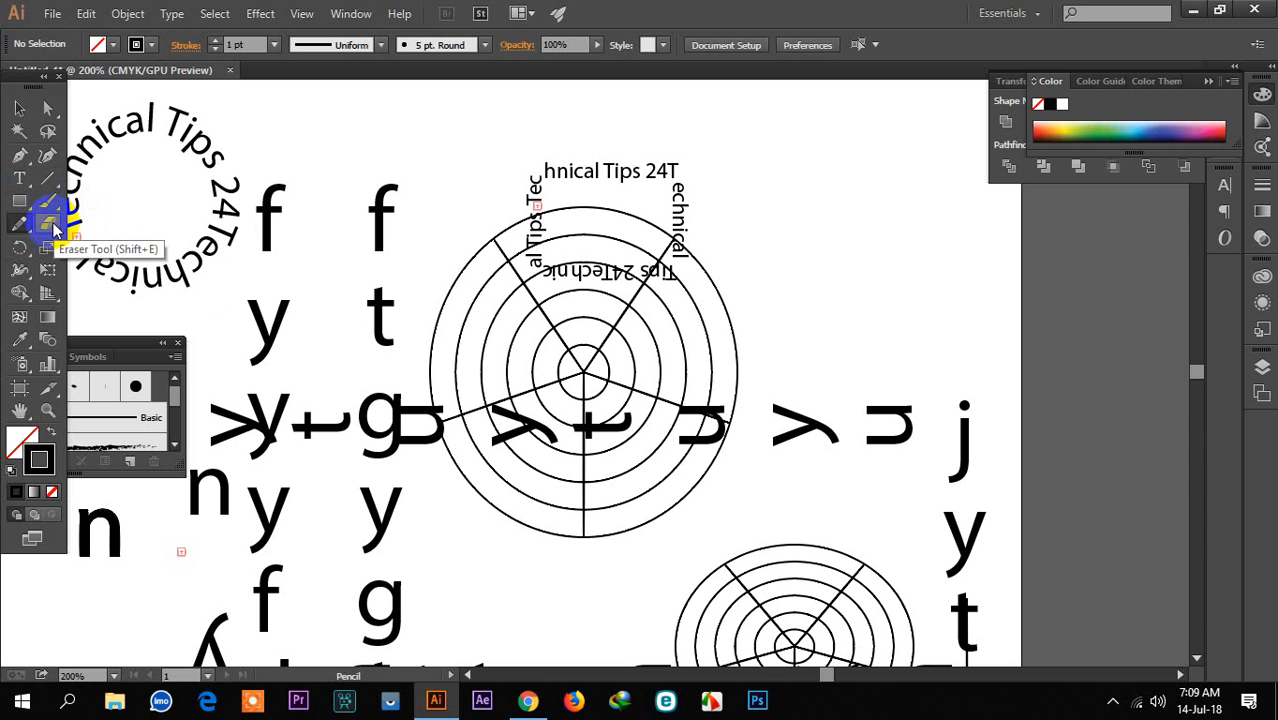
{"action": "left_click", "coordinate": [20, 107]}
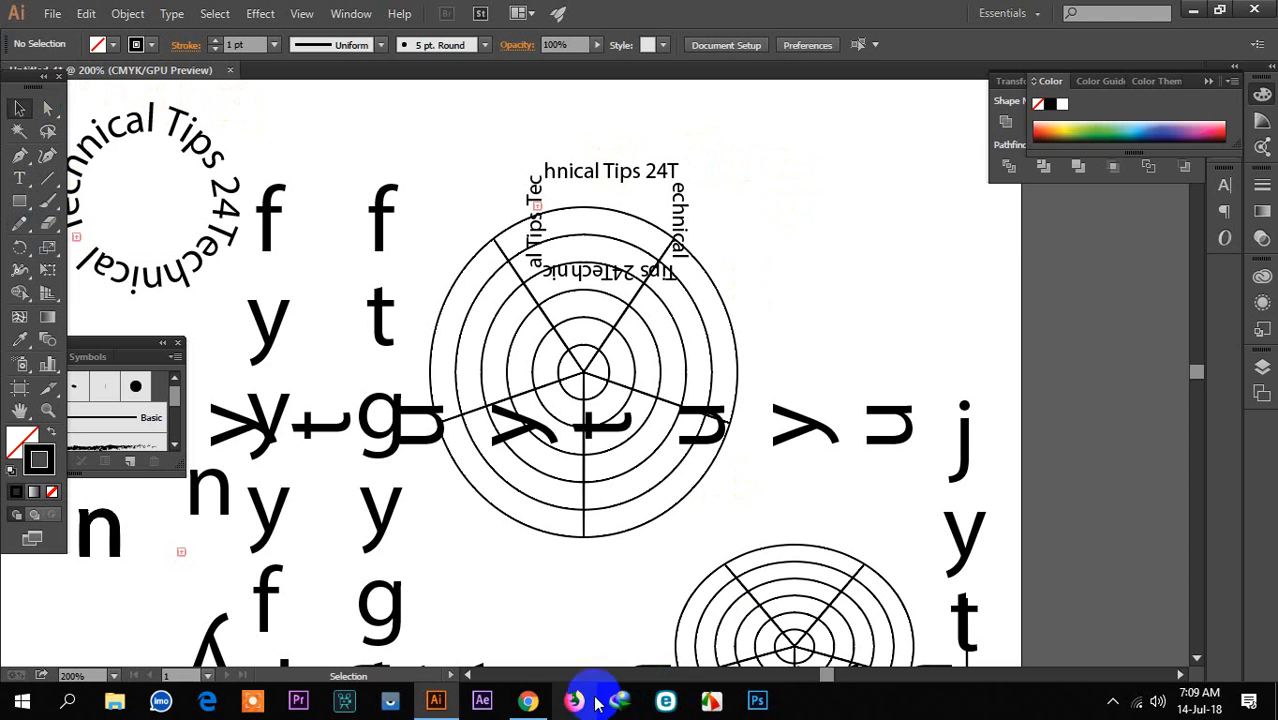
{"action": "key", "text": "ctrl+minus"}
{"action": "key", "text": "ctrl+minus"}
{"action": "scroll", "coordinate": [615, 563], "scroll_direction": "down", "scroll_amount": 6}
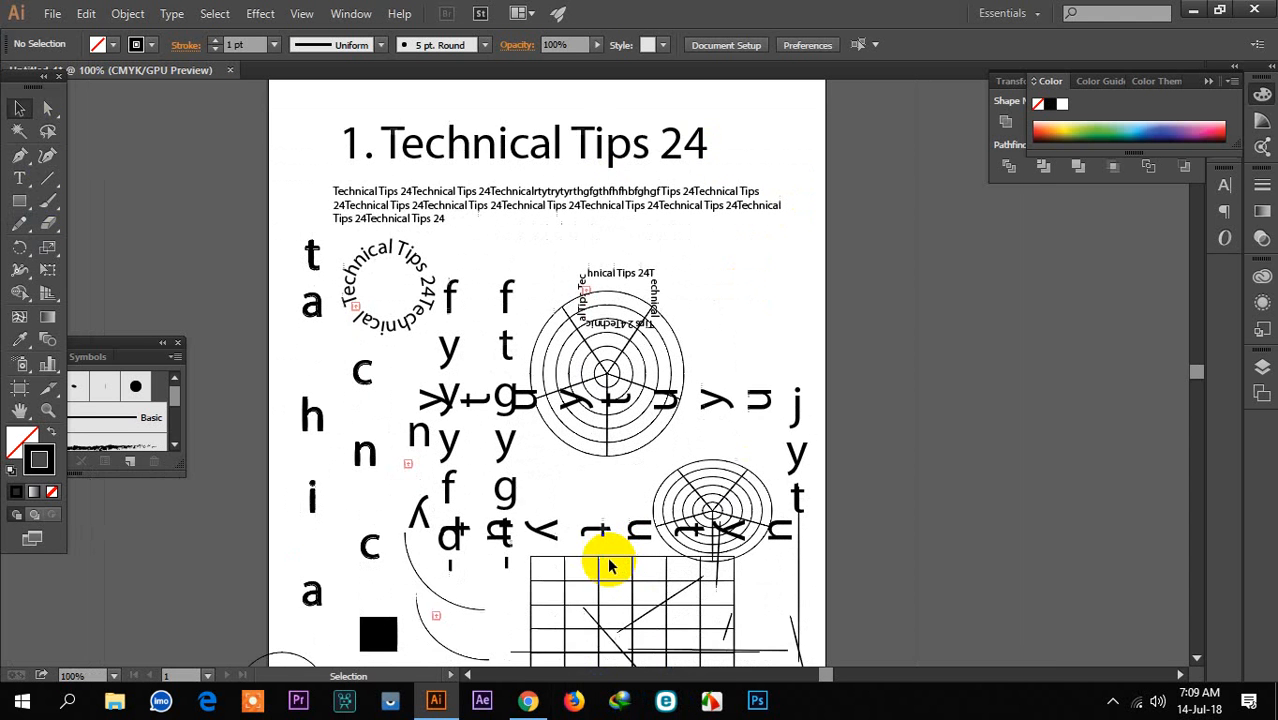
{"action": "key", "text": "ctrl+plus"}
{"action": "key", "text": "ctrl+plus"}
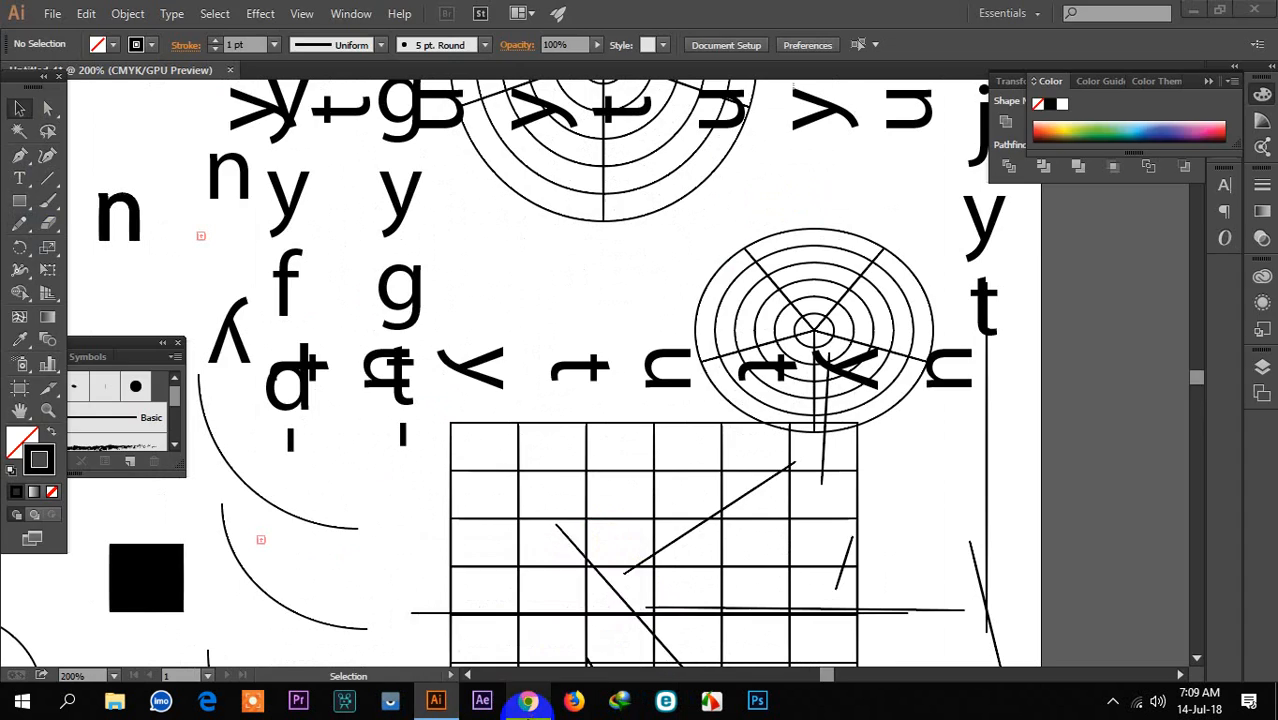
Step: Switch to Chrome and look over the uploads on the Technical Tips 24 YouTube channel page
{"action": "left_click", "coordinate": [528, 700]}
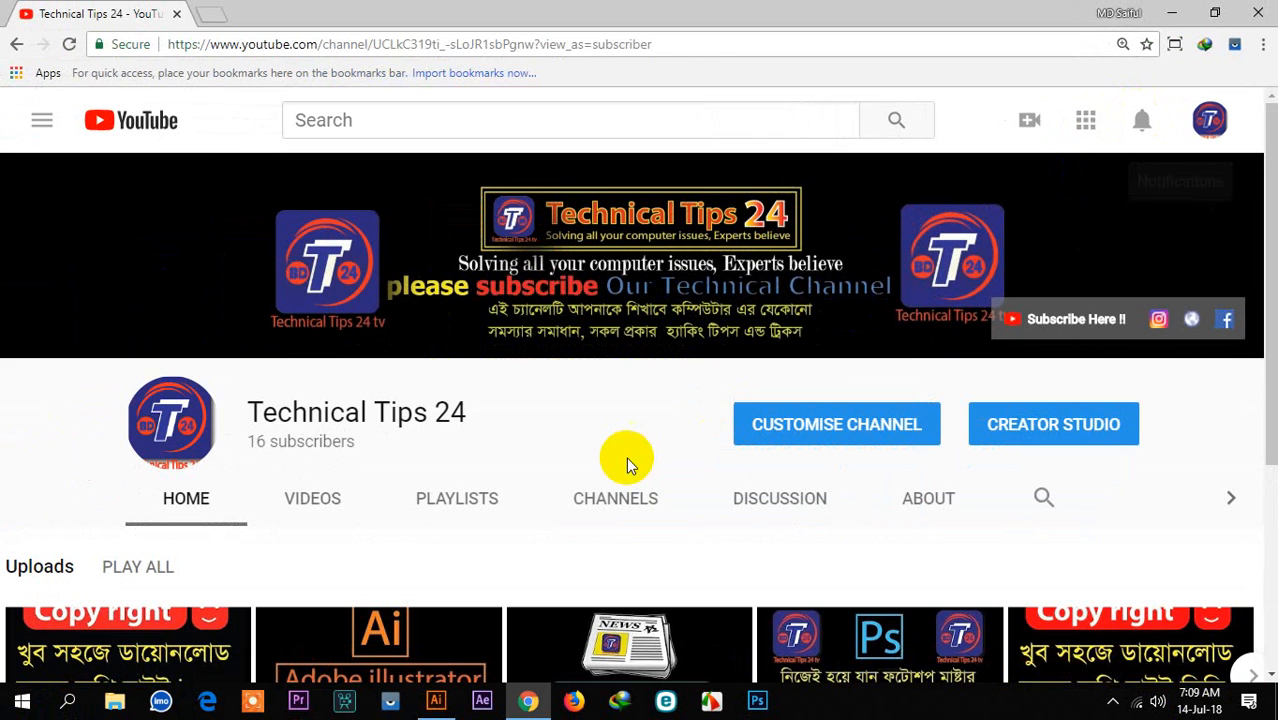
{"action": "scroll", "coordinate": [615, 465], "scroll_direction": "down", "scroll_amount": 3}
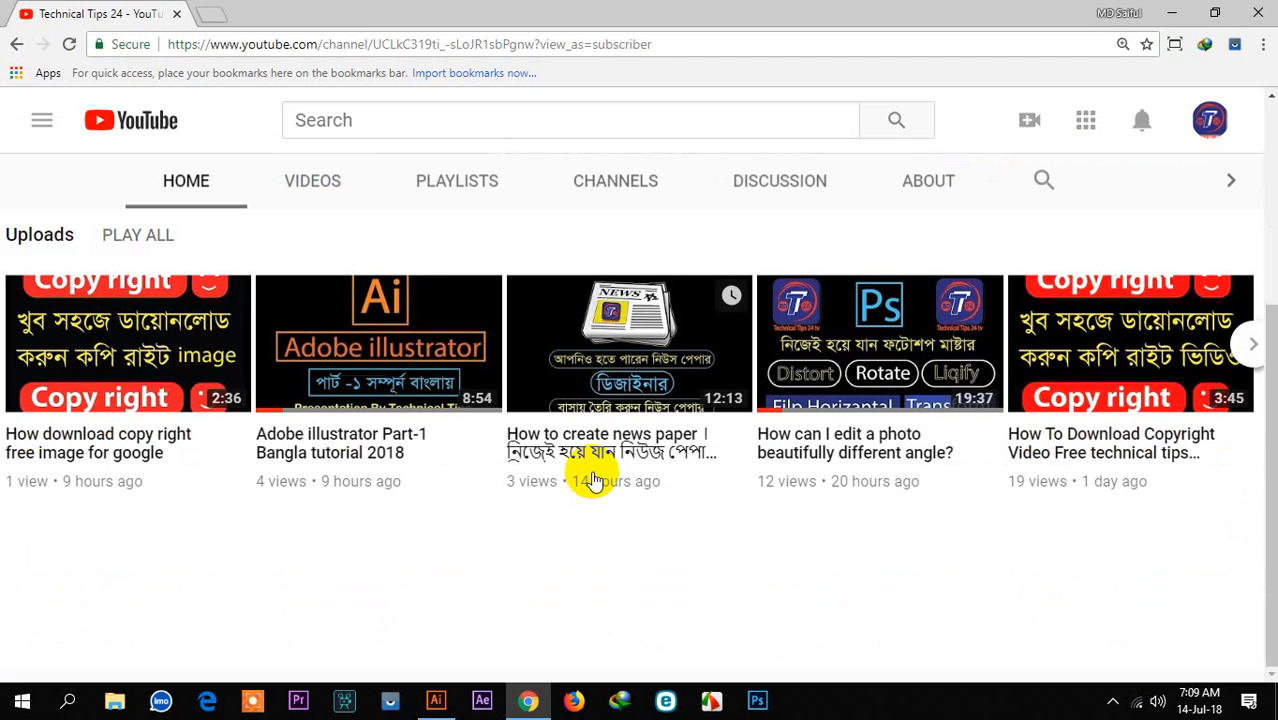